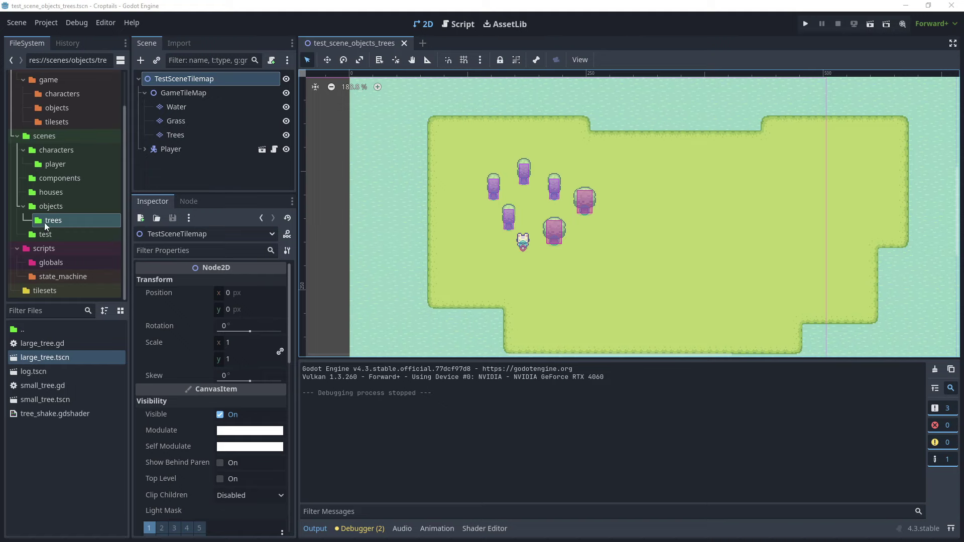
# Duplicate test_scene_objects_trees.tscn in the scenes/test folder as test_scene_objects_rocks.tscn
pyautogui.click(44, 234)
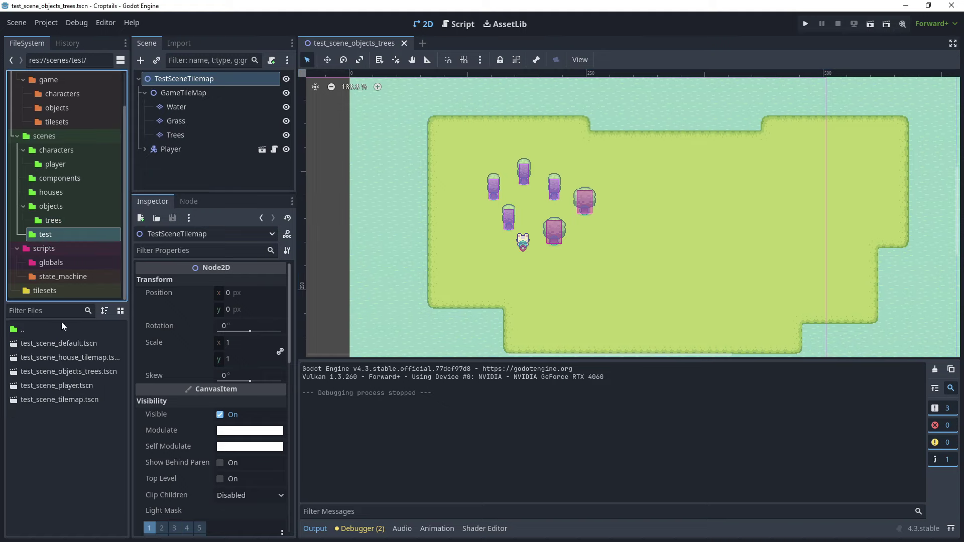
pyautogui.click(71, 445)
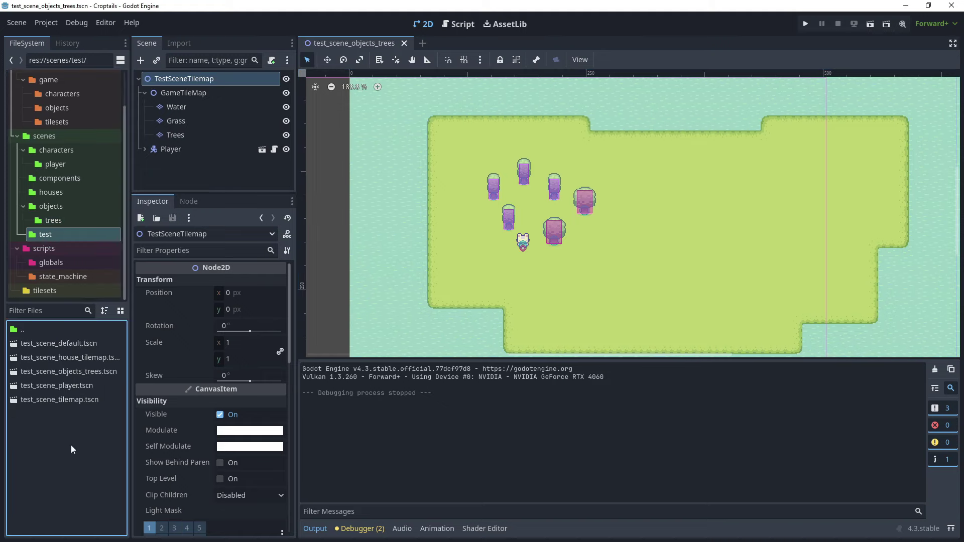
pyautogui.rightClick(69, 375)
pyautogui.click(103, 440)
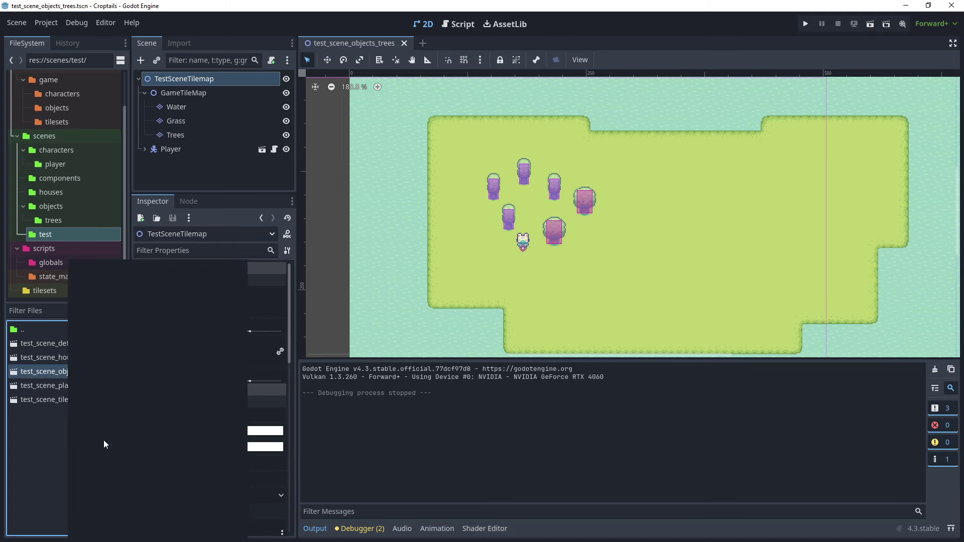
pyautogui.click(504, 268)
pyautogui.press('BackSpace')
pyautogui.press('BackSpace')
pyautogui.press('BackSpace')
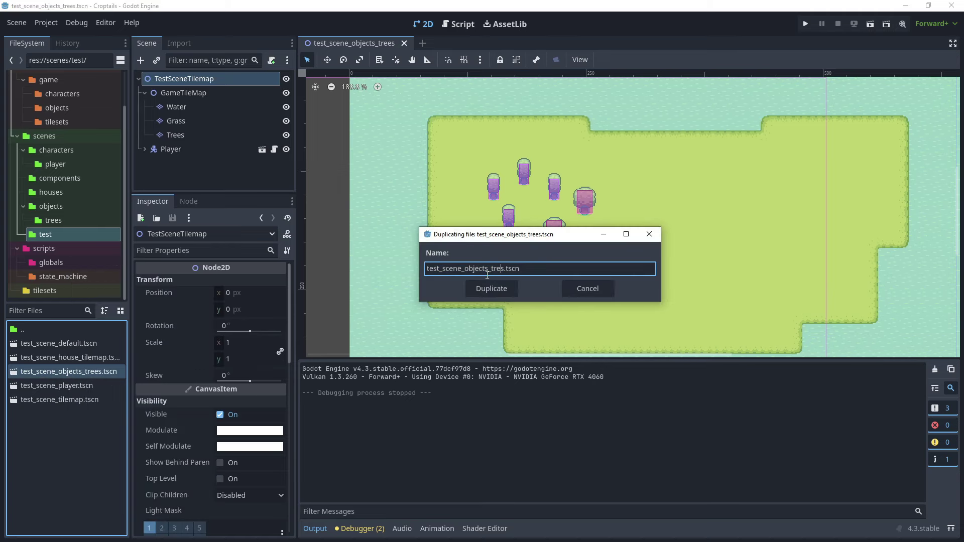
pyautogui.press('BackSpace')
pyautogui.press('BackSpace')
pyautogui.write('rocks')
pyautogui.click(508, 292)
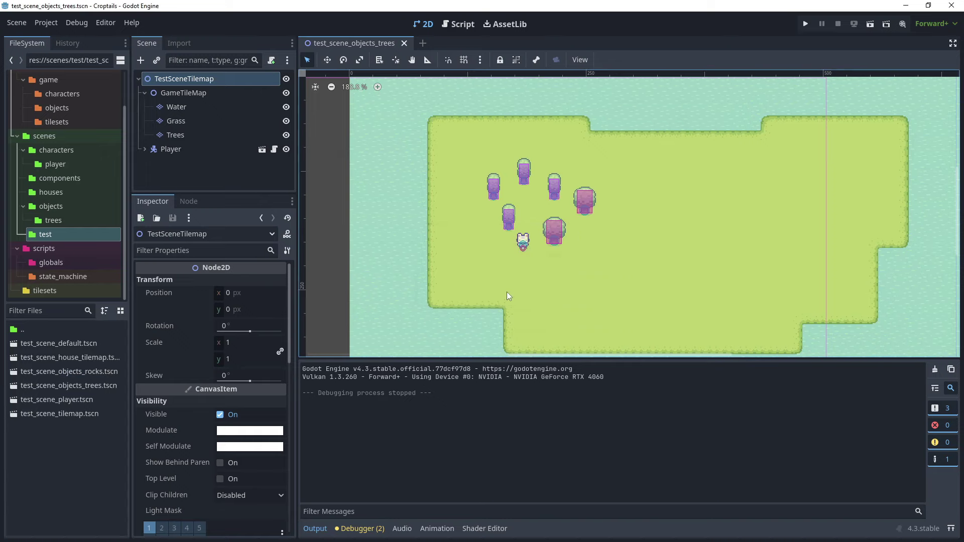
# Open test_scene_objects_rocks.tscn, rename its root node to TestSceneObjectsRocks and save the scene
pyautogui.doubleClick(69, 371)
pyautogui.press('F2')
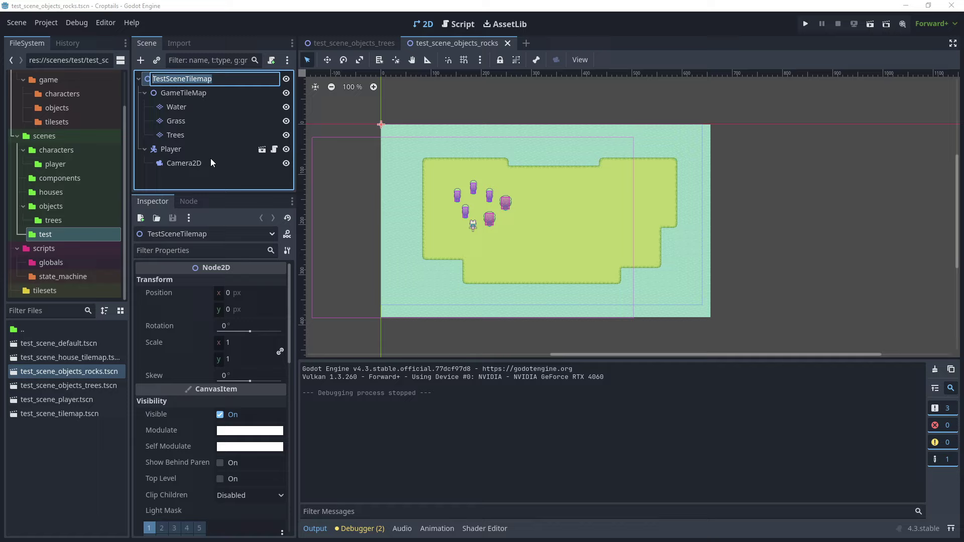
pyautogui.press('End')
pyautogui.press('Left')
pyautogui.press('Left')
pyautogui.press('Left')
pyautogui.press('Left')
pyautogui.press('Left')
pyautogui.press('Left')
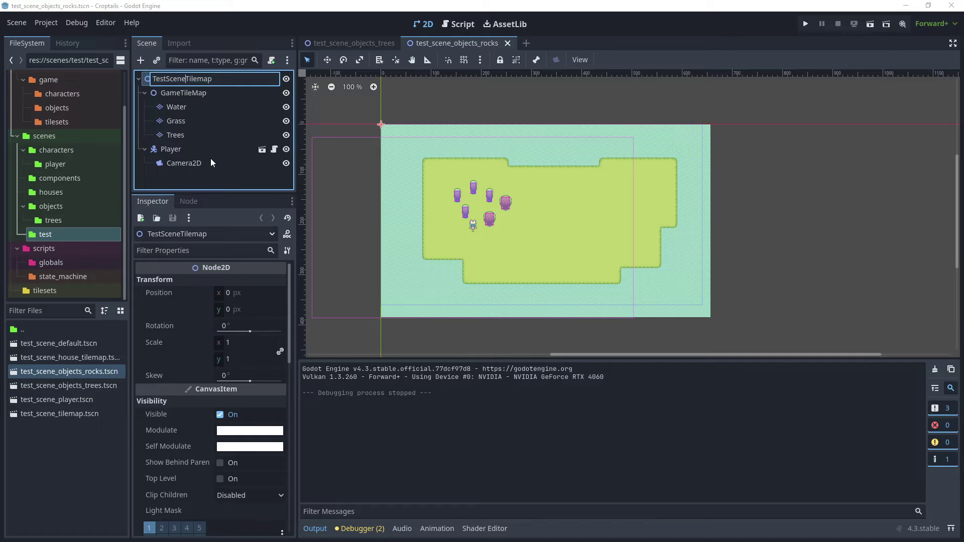
pyautogui.write('ObjectsR')
pyautogui.hotkey('shift', 'End')
pyautogui.write('ocks')
pyautogui.press('Return')
pyautogui.hotkey('ctrl', 's')
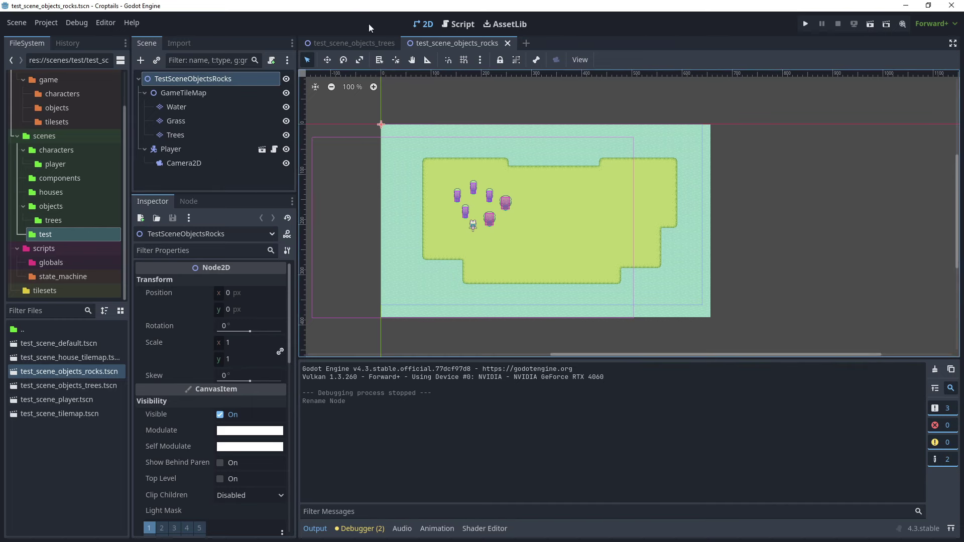
# Rename the root node of the test_scene_objects_trees scene to TestSceneObjectsTrees and close that scene
pyautogui.click(363, 40)
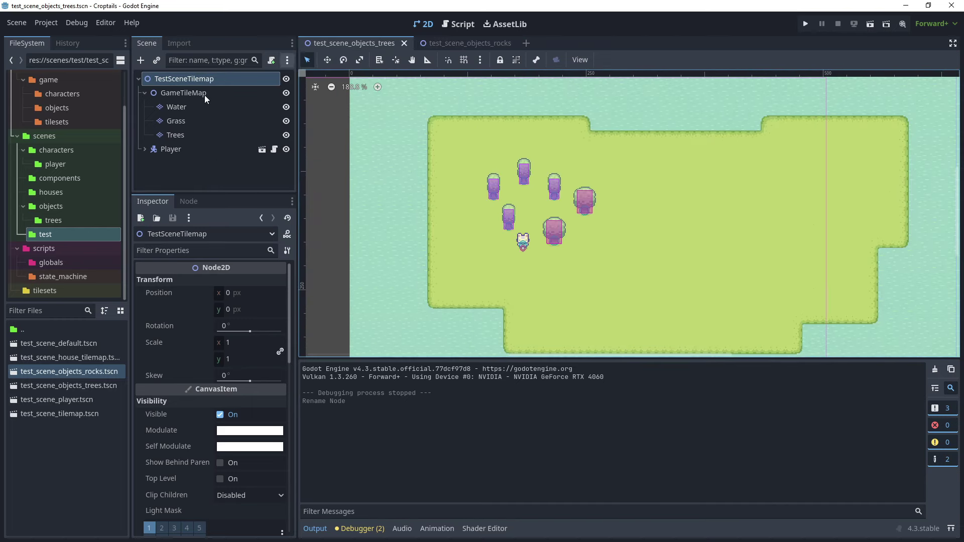
pyautogui.click(200, 78)
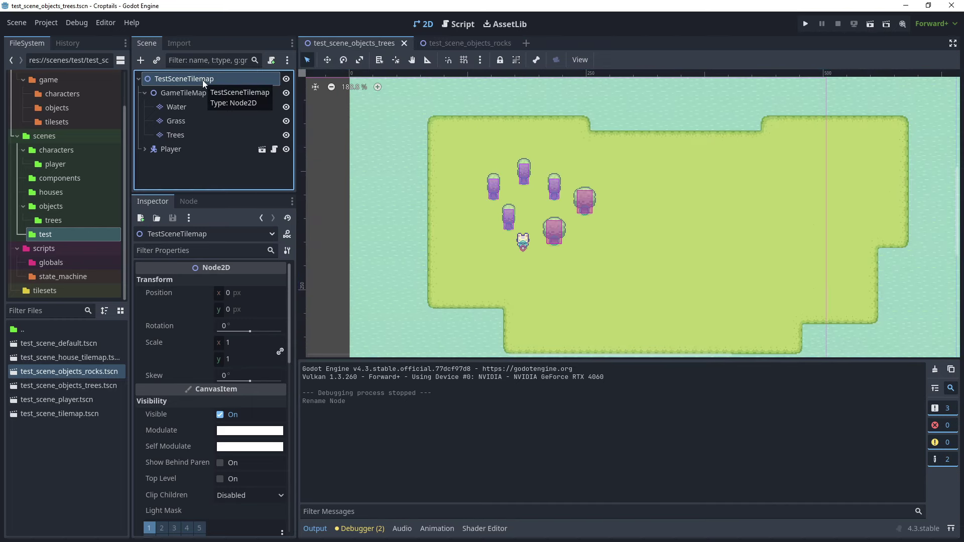
pyautogui.doubleClick(203, 80)
pyautogui.write('TestSceneObjectsTrees')
pyautogui.press('Return')
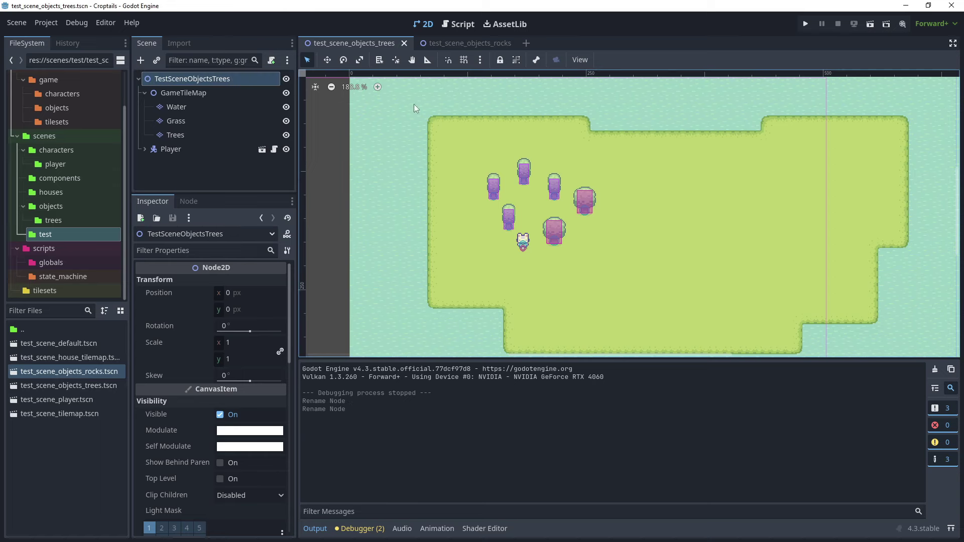
pyautogui.click(404, 43)
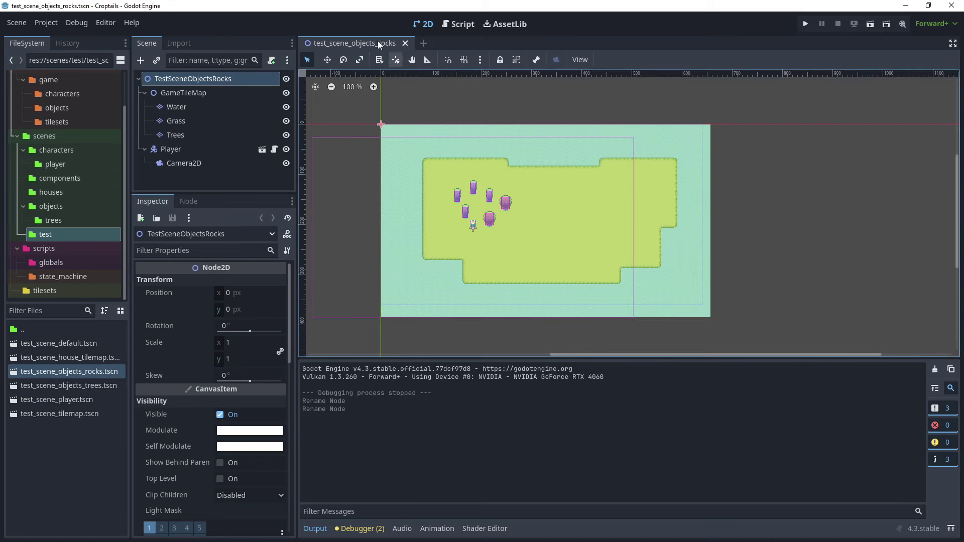
# Delete the Trees tile map layer from the rocks test scene and save all scenes
pyautogui.click(177, 135)
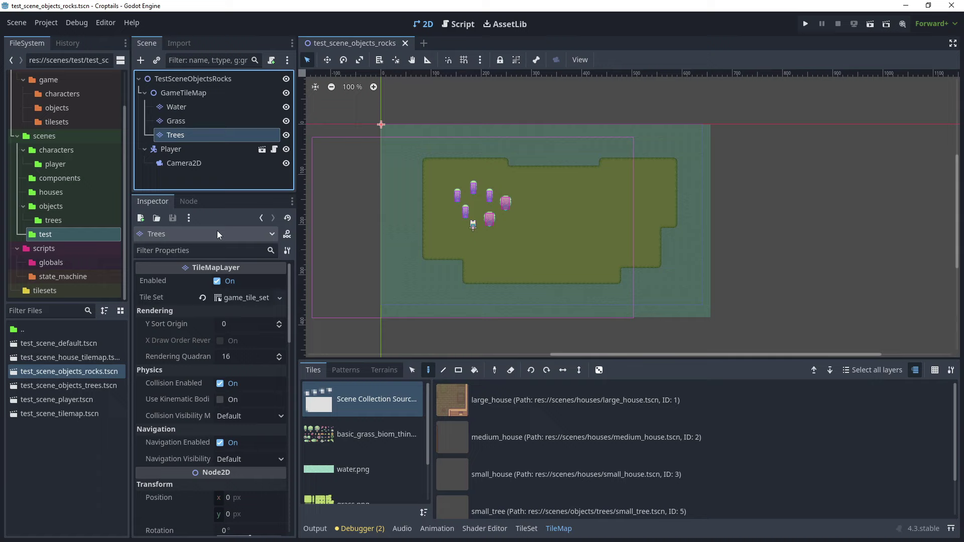
pyautogui.rightClick(194, 136)
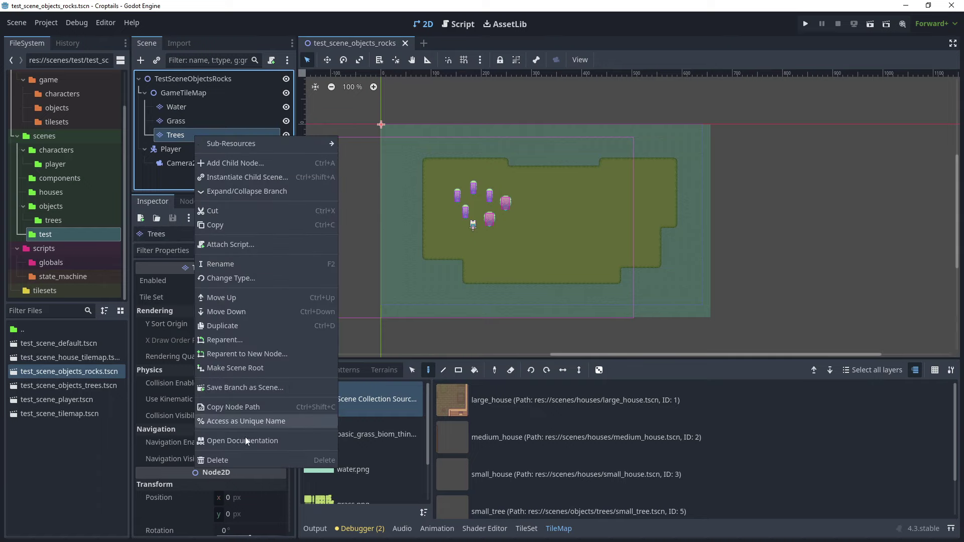
pyautogui.click(224, 461)
pyautogui.click(458, 282)
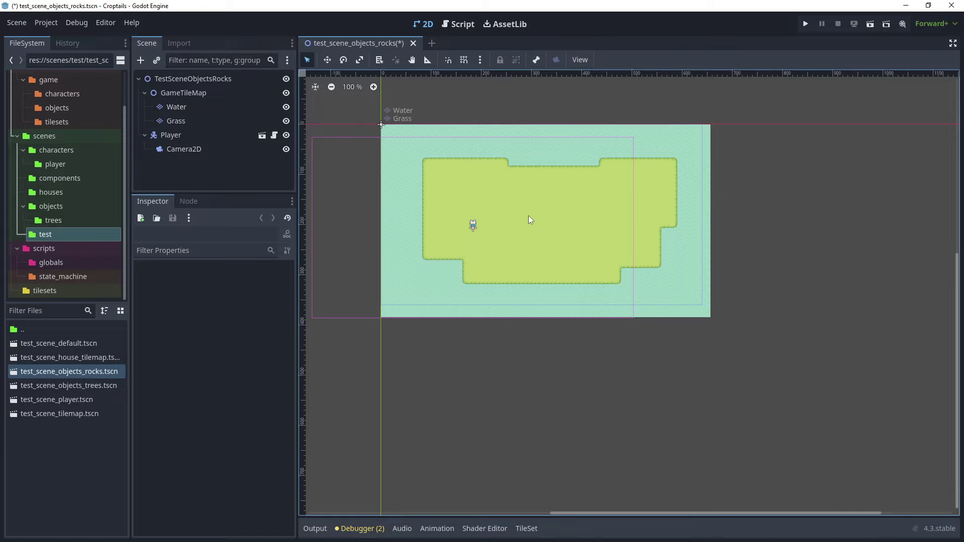
pyautogui.click(16, 23)
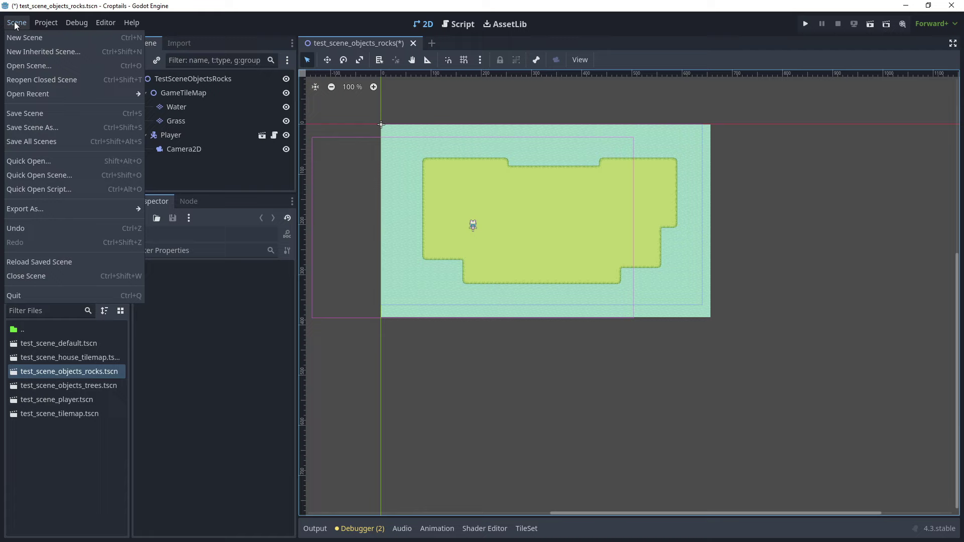
pyautogui.click(43, 142)
# Open small_tree.tscn from the scenes/objects/trees folder and start a new empty scene
pyautogui.click(53, 221)
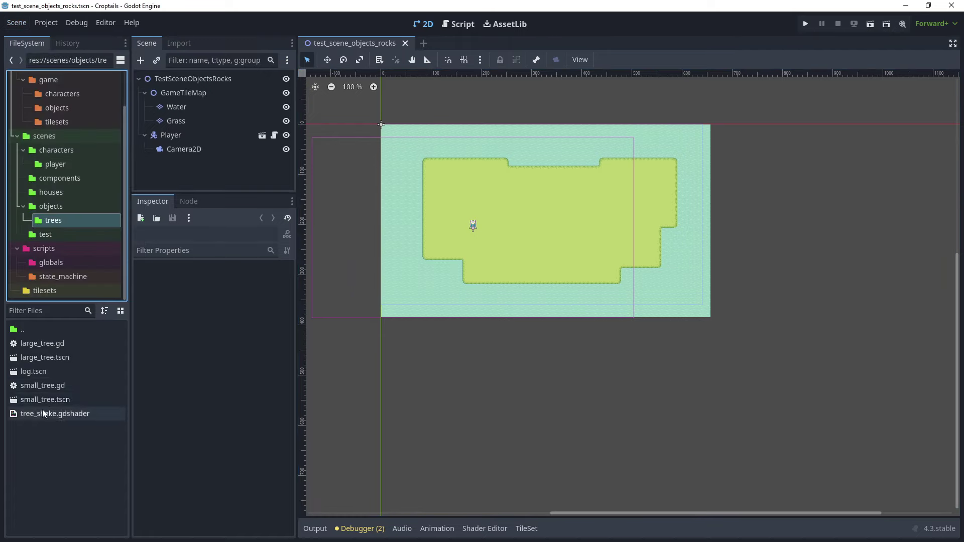
pyautogui.doubleClick(53, 400)
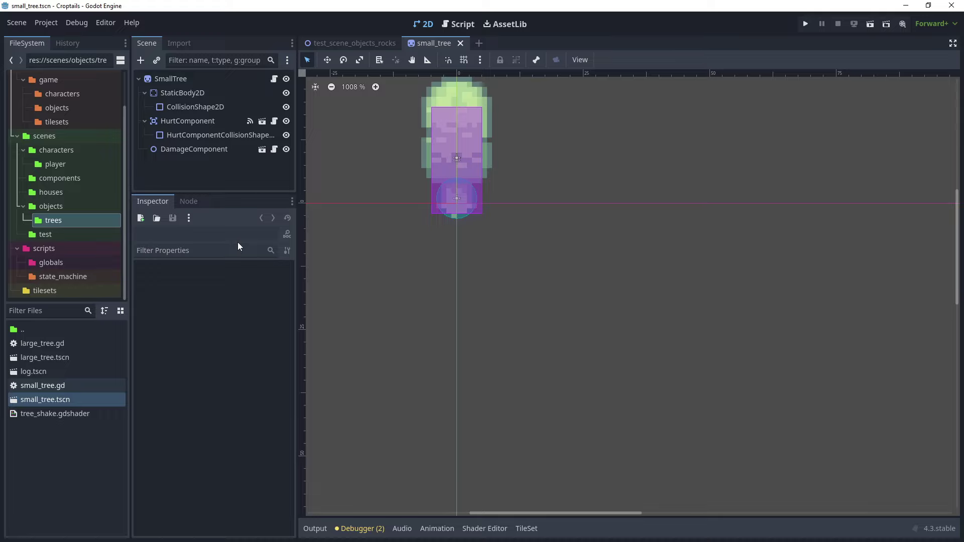
pyautogui.click(22, 25)
pyautogui.click(47, 41)
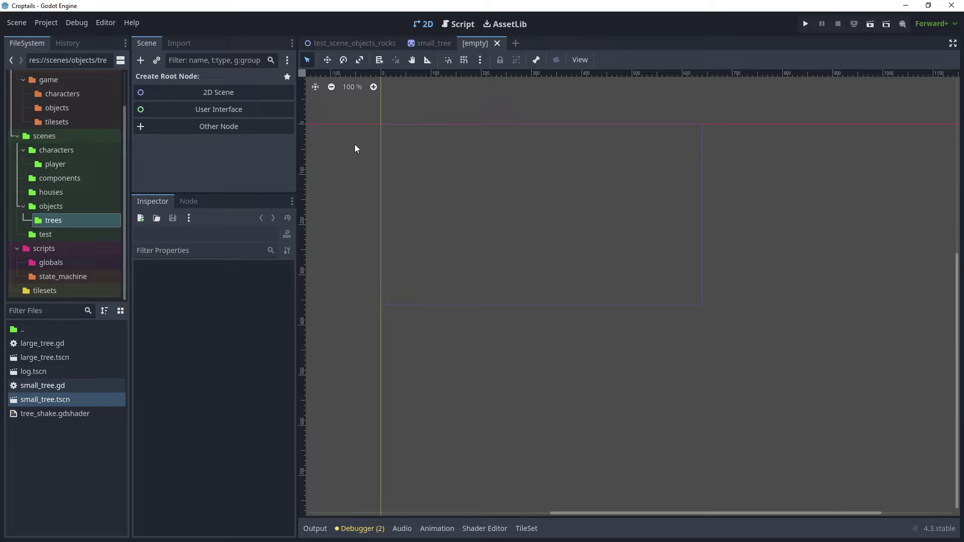
# Create a Sprite2D root node in the empty scene and name it Rock
pyautogui.click(239, 127)
pyautogui.write('sprite')
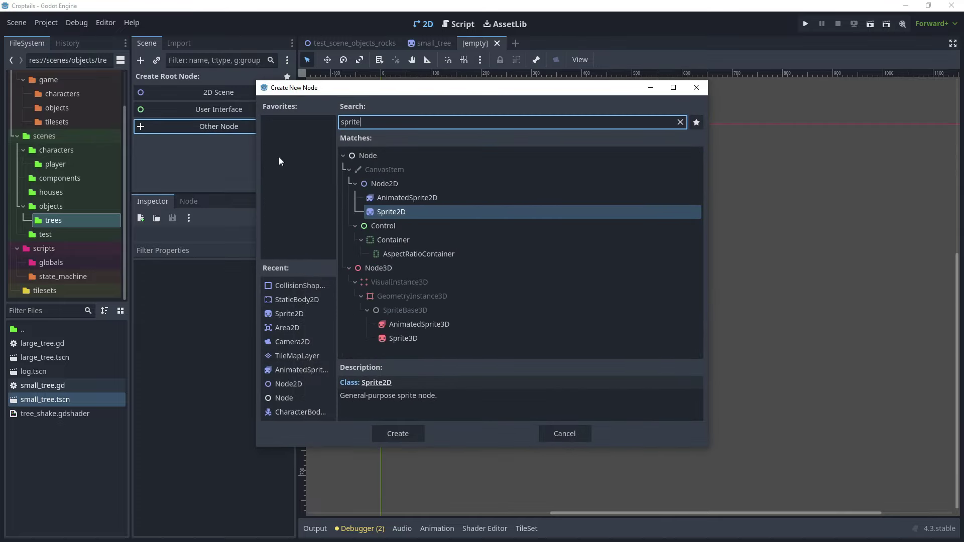
pyautogui.press('Return')
pyautogui.press('F2')
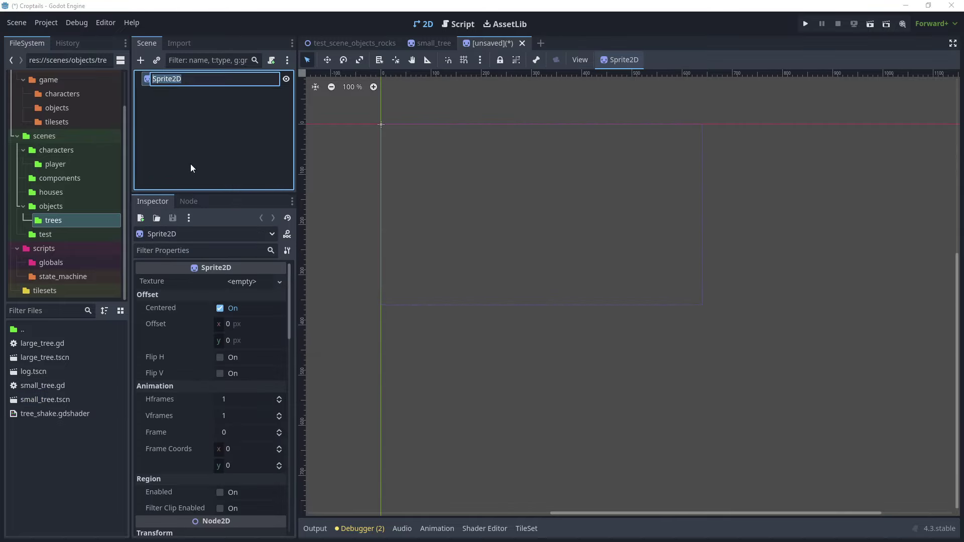
pyautogui.write('Rock')
pyautogui.press('Return')
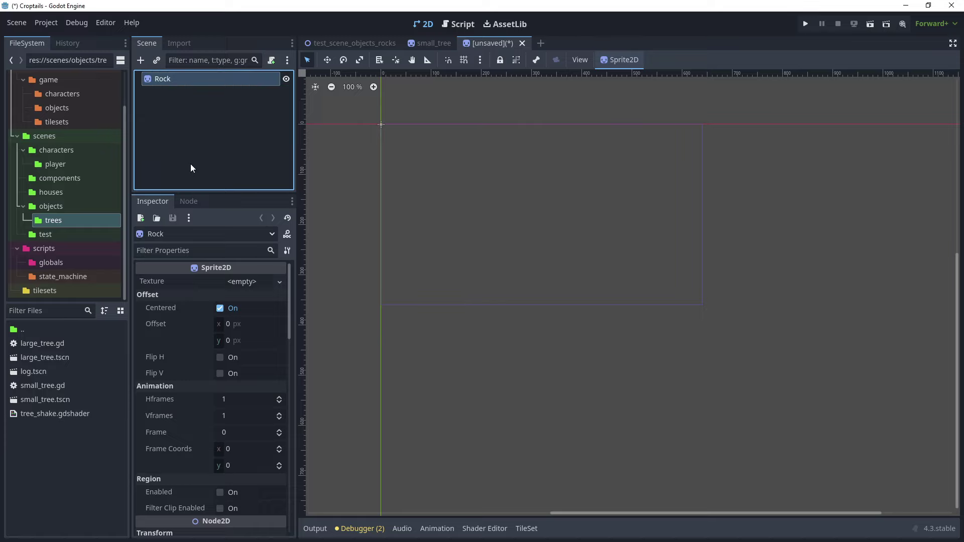
# Create a new folder named rocks inside scenes/objects
pyautogui.click(47, 208)
pyautogui.rightClick(63, 393)
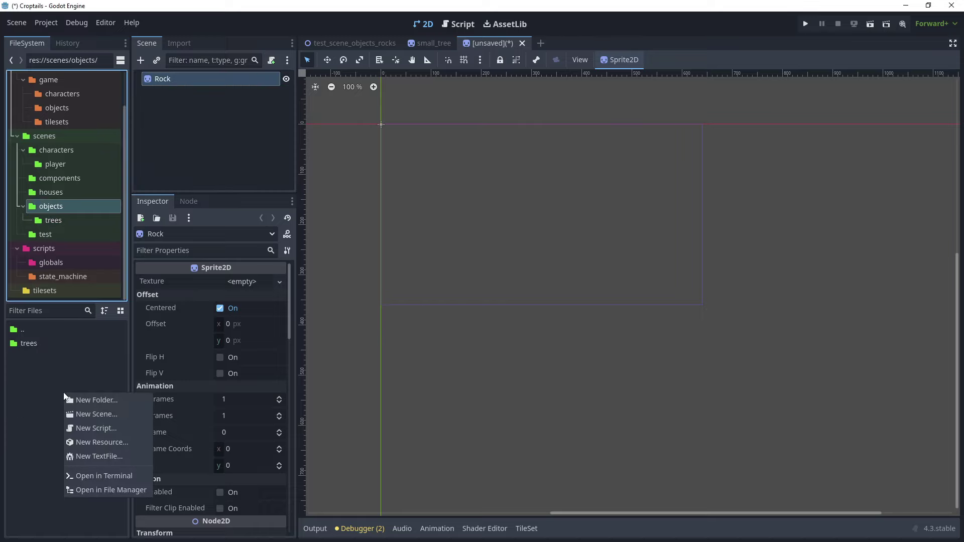
pyautogui.click(100, 398)
pyautogui.write('rocks')
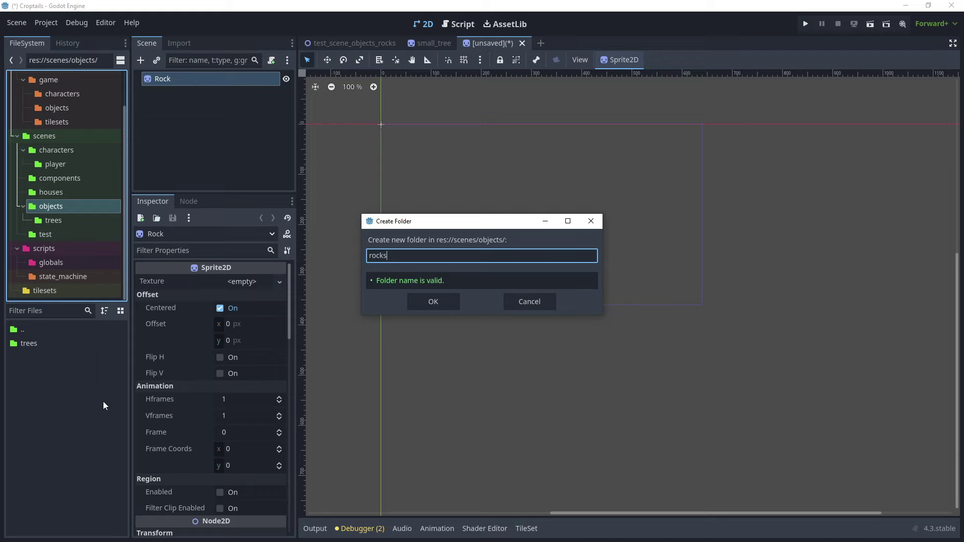
pyautogui.press('Return')
# Save the new scene as rock.tscn in the scenes/objects/rocks folder
pyautogui.click(20, 23)
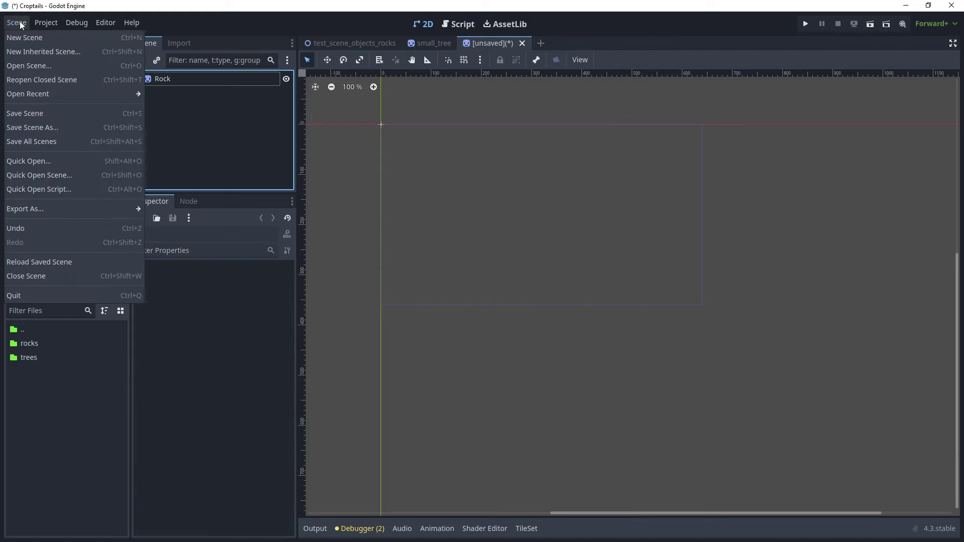
pyautogui.click(35, 125)
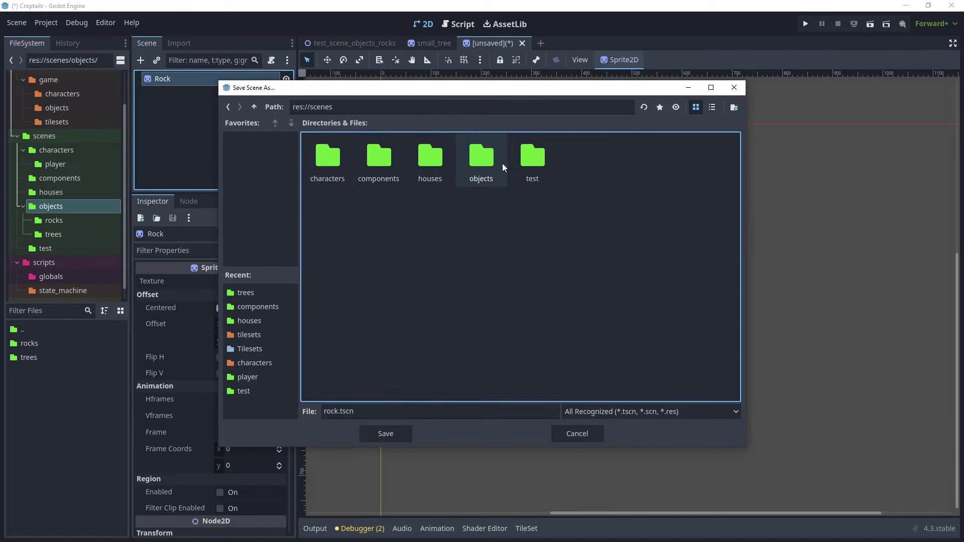
pyautogui.doubleClick(480, 158)
pyautogui.doubleClick(343, 163)
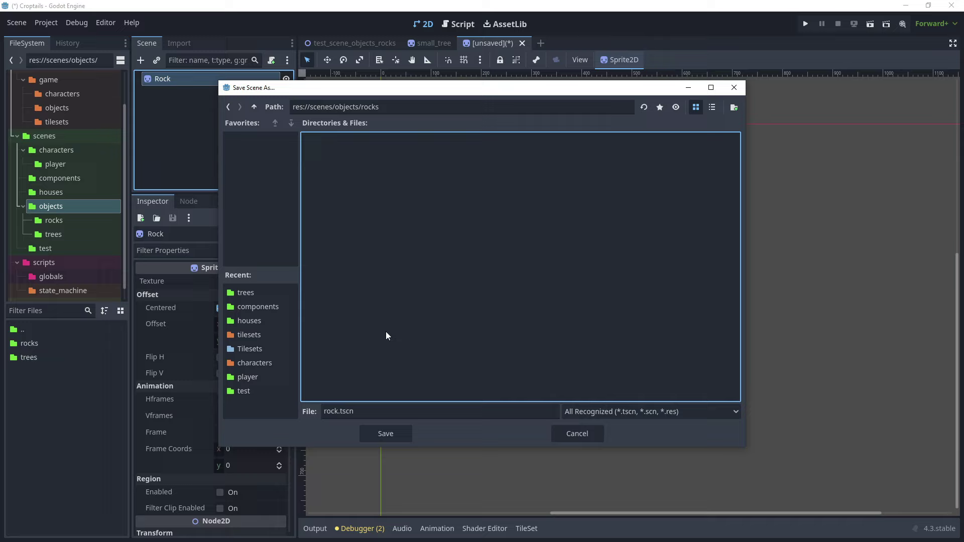
pyautogui.click(395, 436)
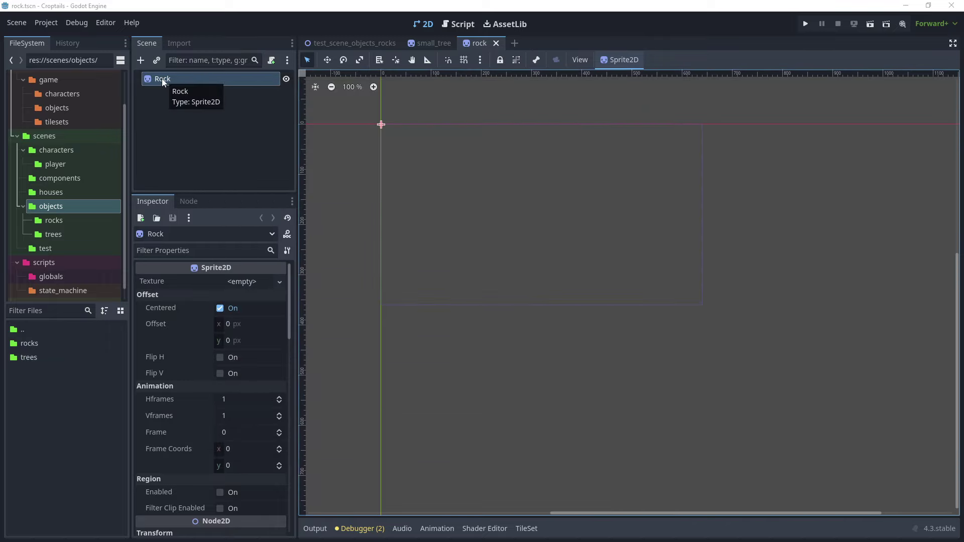
# Assign a new AtlasTexture to the Rock sprite's texture and expand its properties
pyautogui.click(255, 285)
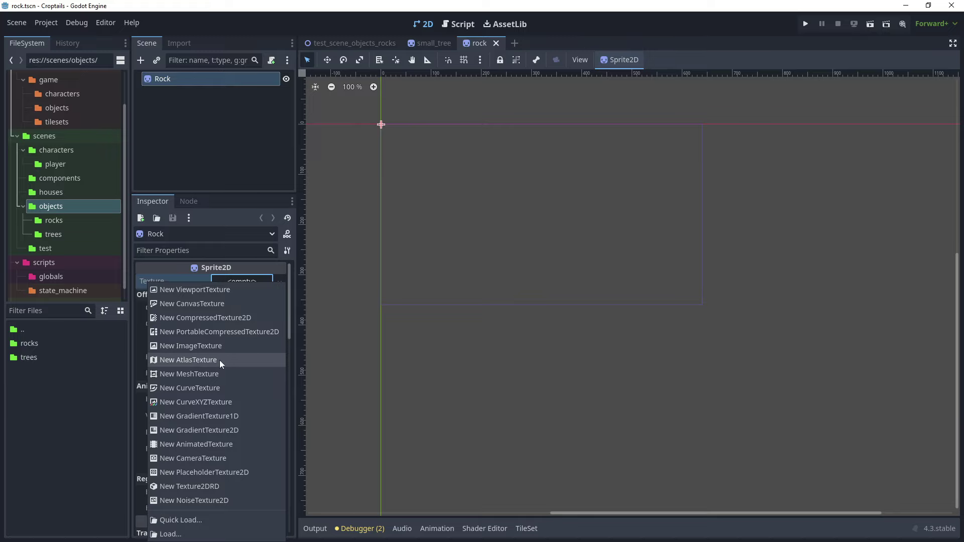
pyautogui.click(234, 361)
pyautogui.click(219, 283)
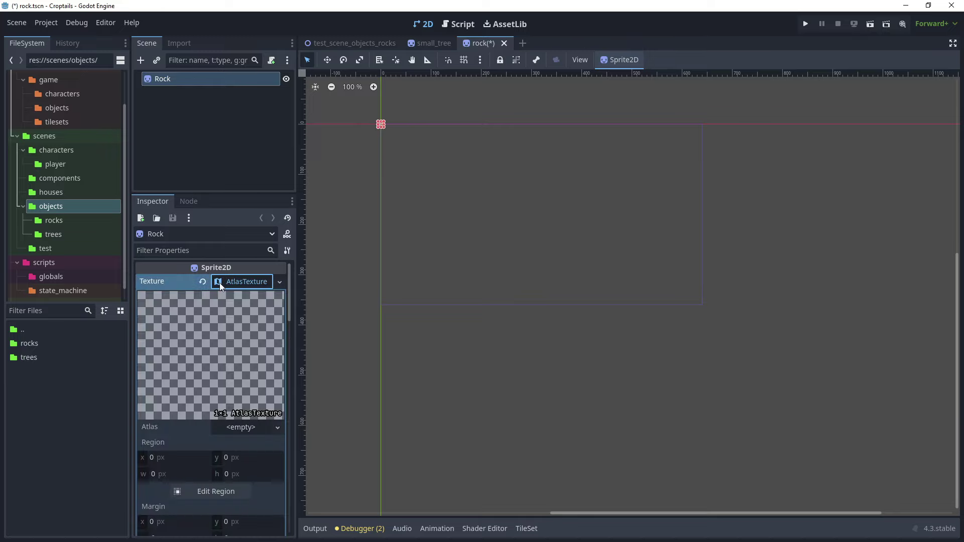
# Set basic_grass_biom_things.png from assets/game/objects as the atlas image of the Rock's AtlasTexture
pyautogui.scroll(-3, 200, 425)
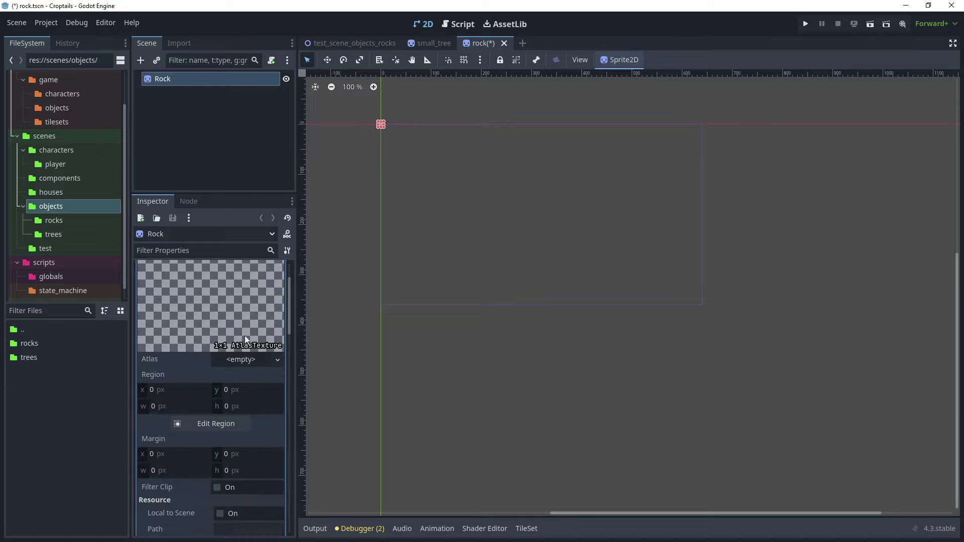
pyautogui.scroll(2, 40, 80)
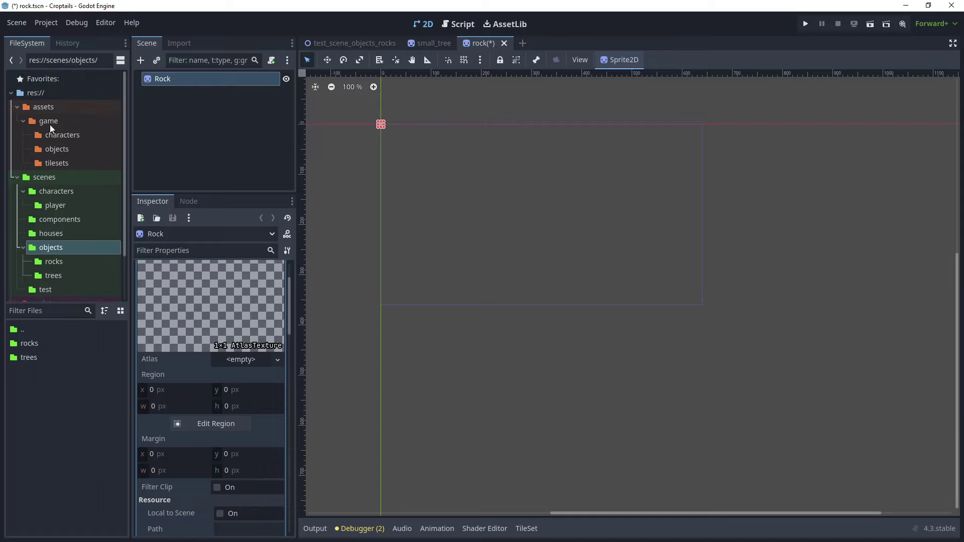
pyautogui.click(58, 148)
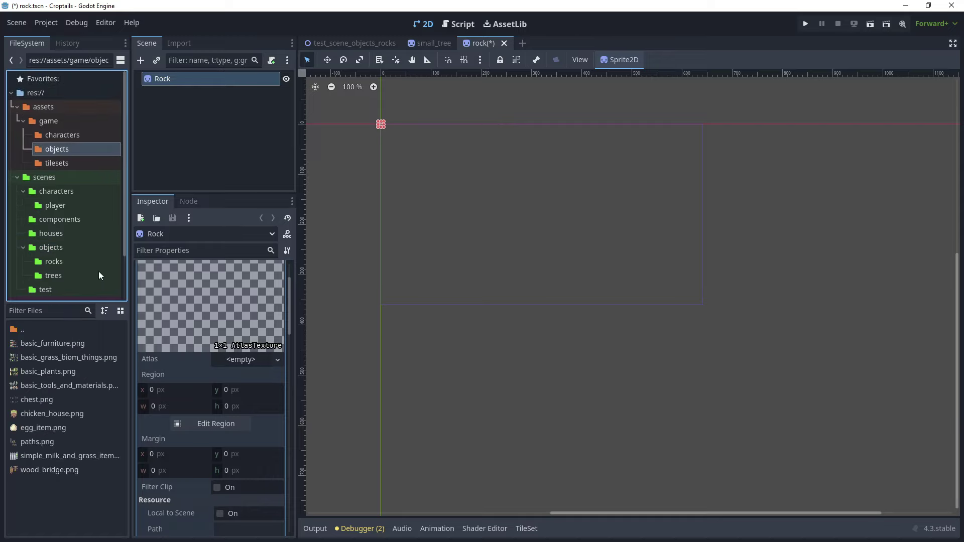
pyautogui.moveTo(52, 360); pyautogui.dragTo(244, 359)
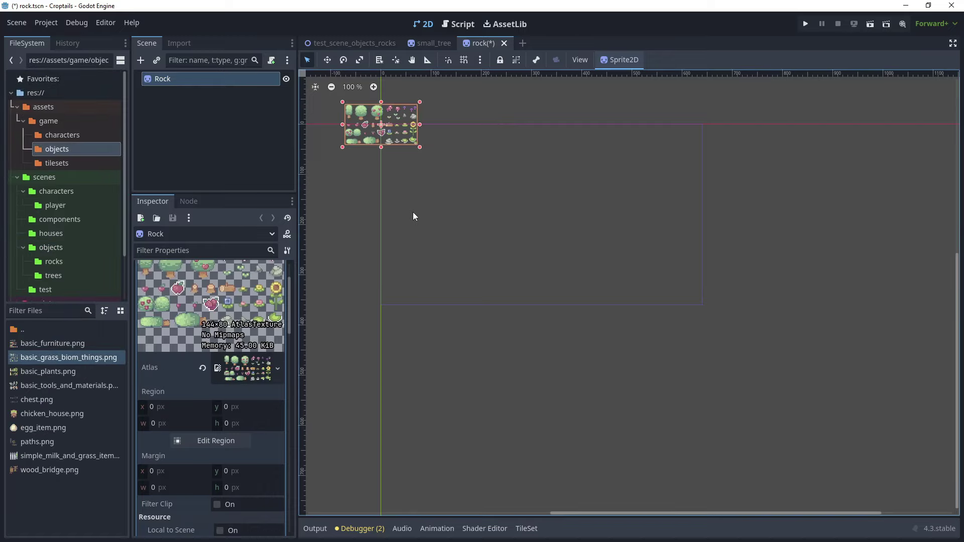
pyautogui.scroll(8, 406, 110)
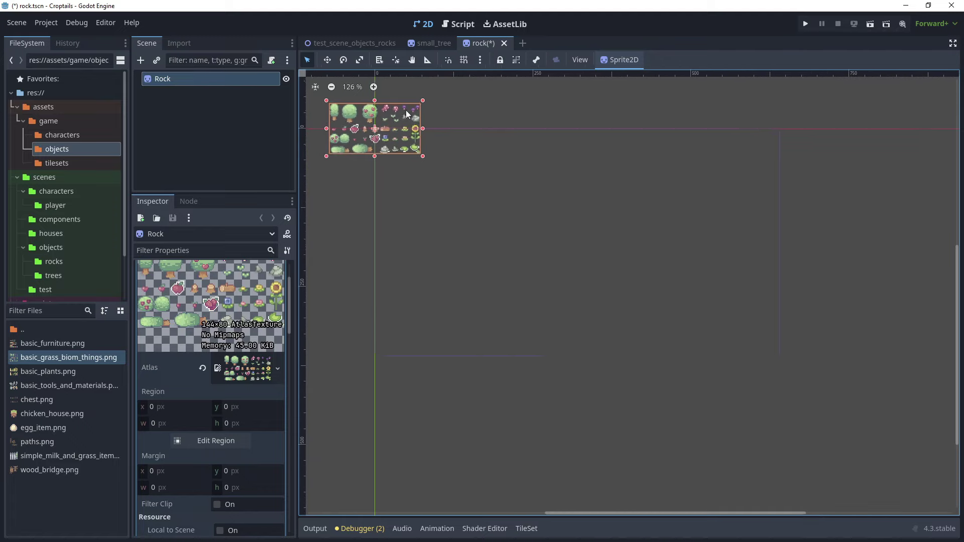
# Set the atlas region with Grid Snap around the large grey rock at x 128, y 16, sized 16 by 16 px
pyautogui.moveTo(389, 125); pyautogui.dragTo(445, 219, button='middle')
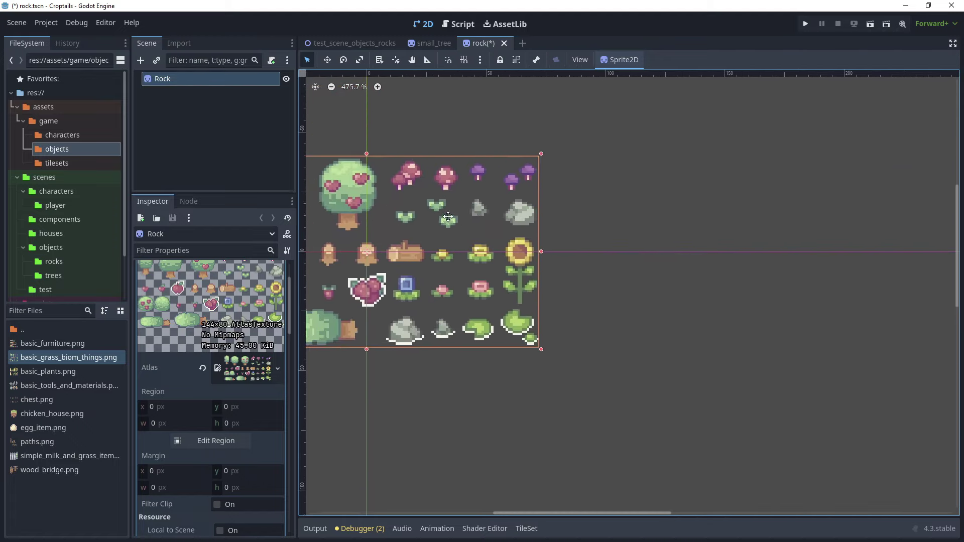
pyautogui.scroll(1, 507, 213)
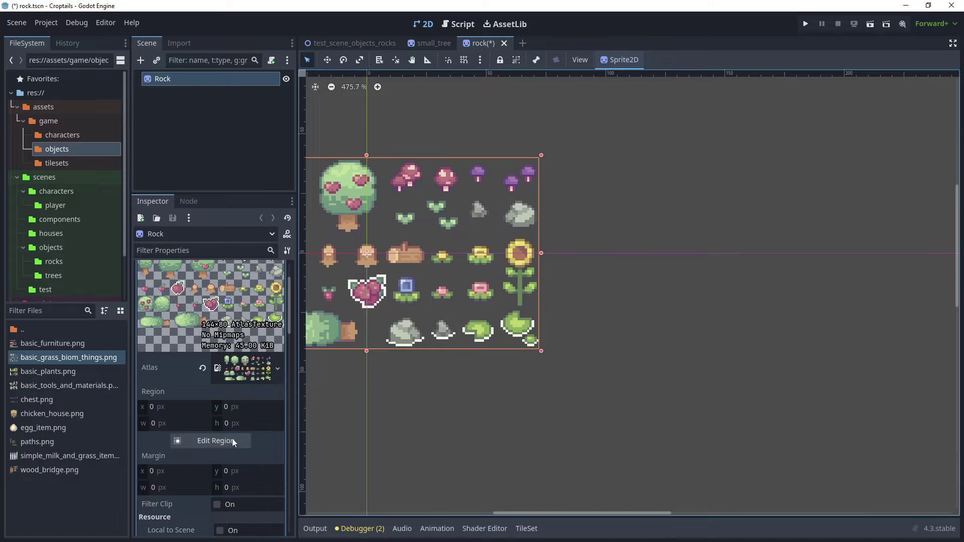
pyautogui.click(218, 441)
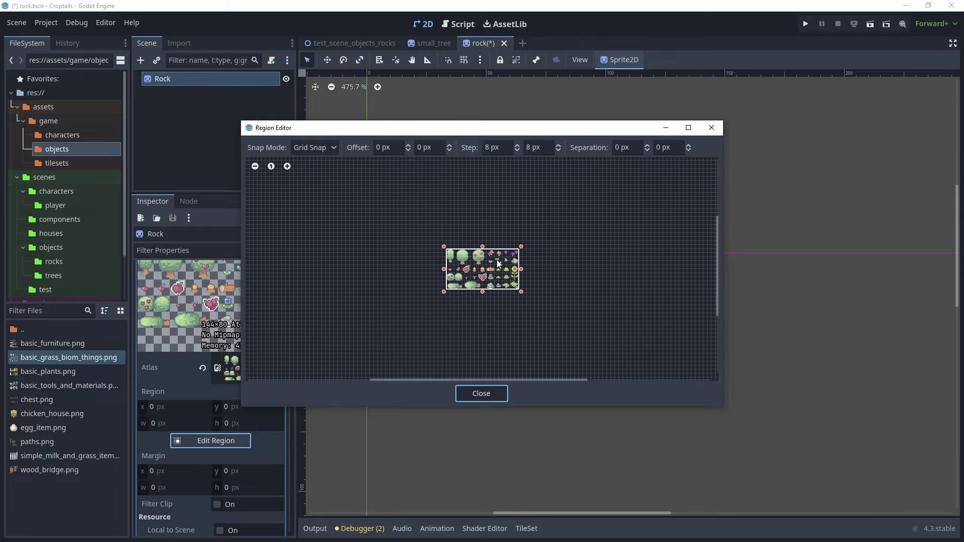
pyautogui.scroll(2, 533, 263)
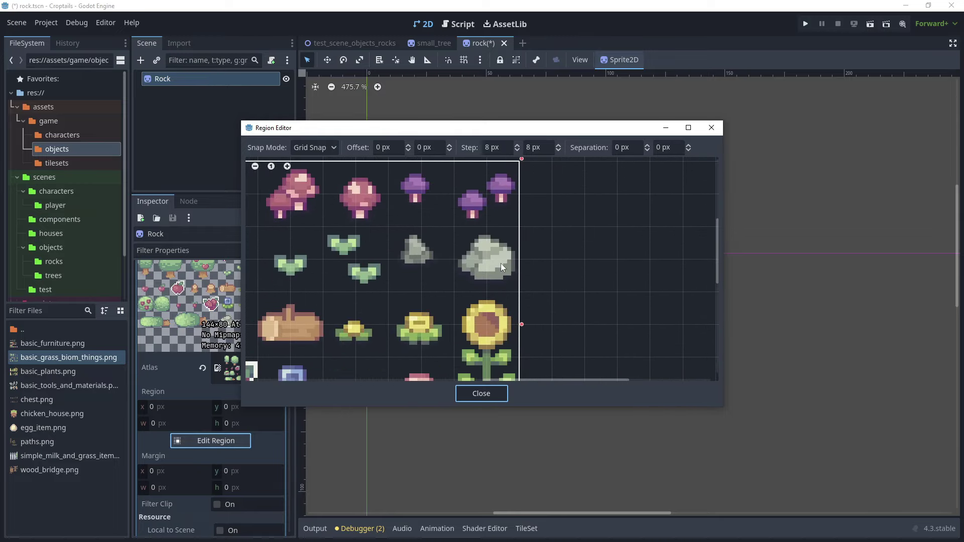
pyautogui.click(331, 148)
pyautogui.click(332, 192)
pyautogui.moveTo(463, 233); pyautogui.dragTo(511, 263)
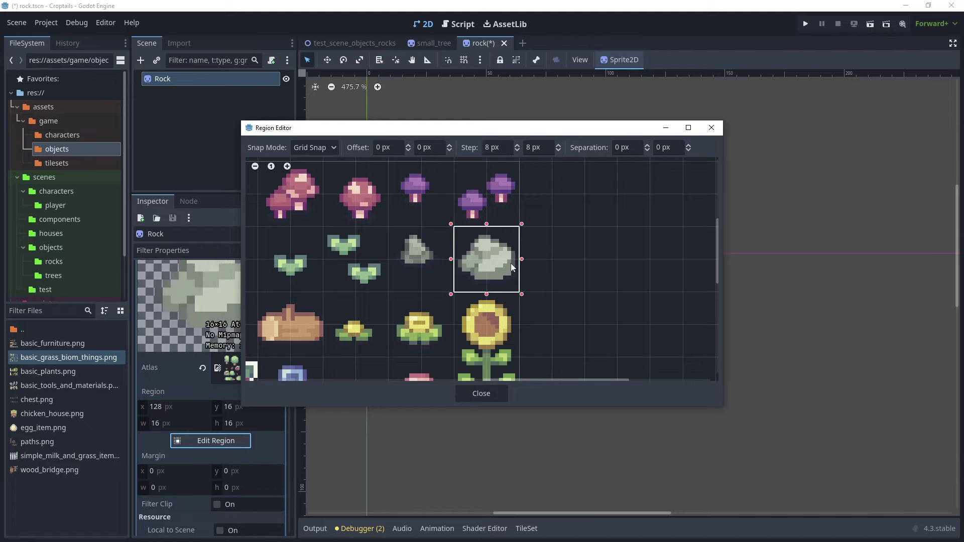
pyautogui.click(485, 394)
# Move the Rock sprite up 2 px so its base sits nearer the scene origin, and save the scene
pyautogui.scroll(3, 456, 249)
pyautogui.moveTo(456, 248); pyautogui.dragTo(629, 236, button='middle')
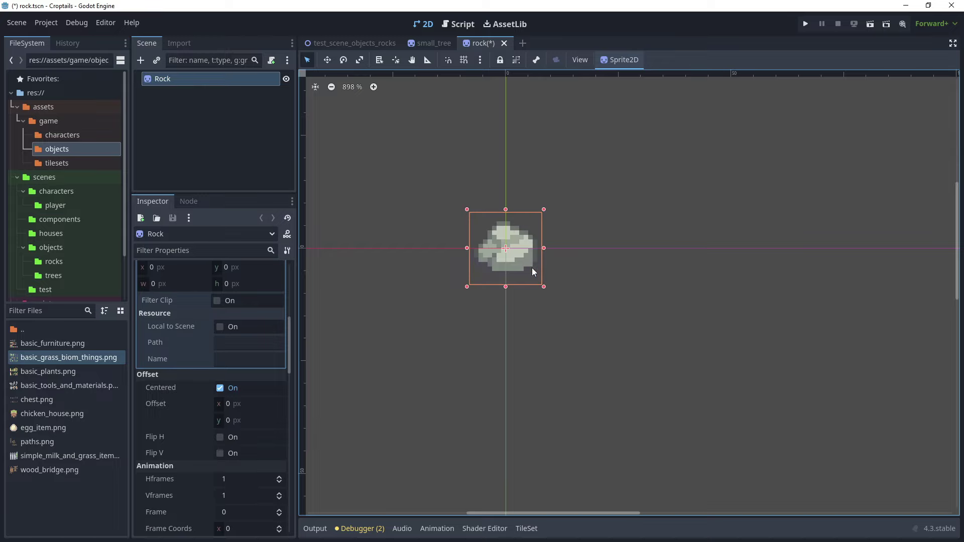
pyautogui.scroll(2, 531, 267)
pyautogui.moveTo(508, 270); pyautogui.dragTo(507, 256)
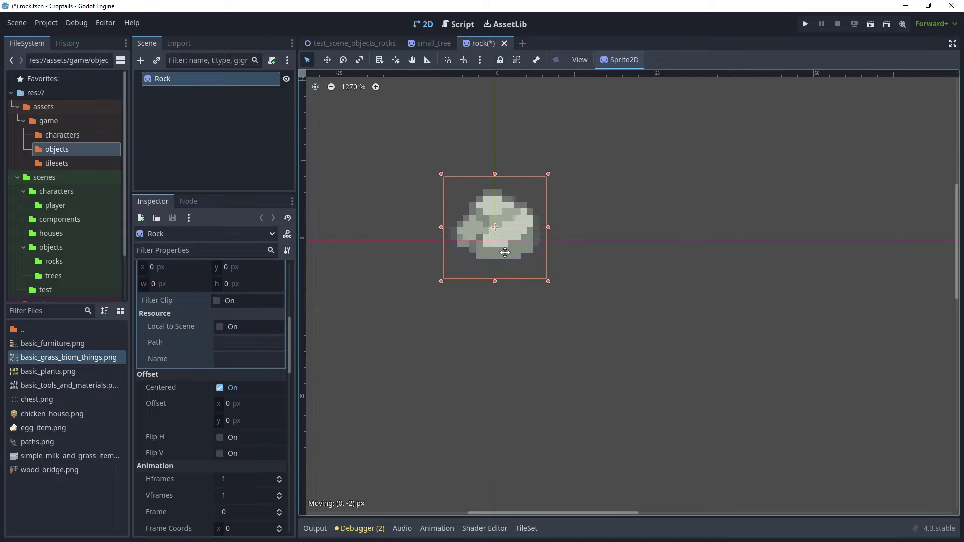
pyautogui.hotkey('ctrl', 's')
# Add a StaticBody2D child to Rock and a CollisionShape2D child beneath that static body
pyautogui.rightClick(169, 80)
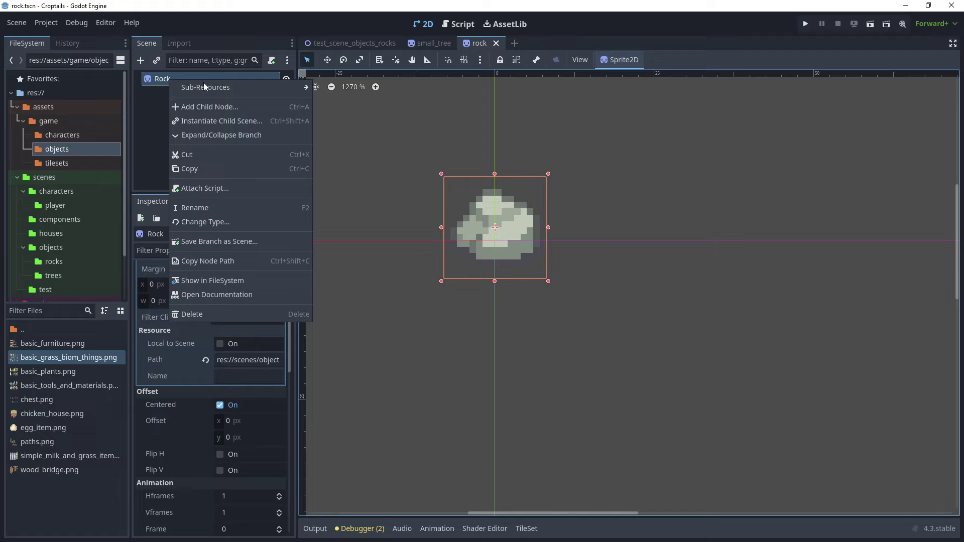
pyautogui.click(206, 103)
pyautogui.write('stat')
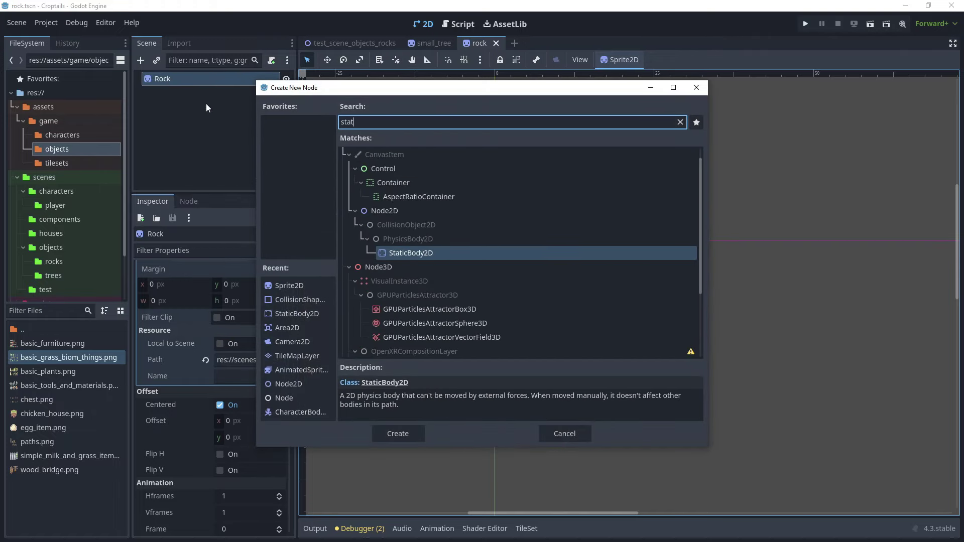
pyautogui.press('Return')
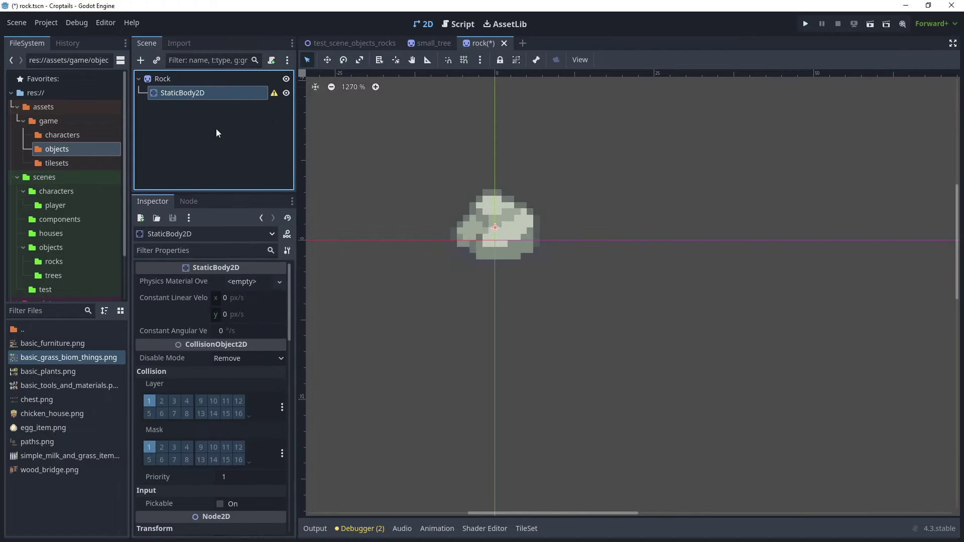
pyautogui.rightClick(195, 99)
pyautogui.click(240, 109)
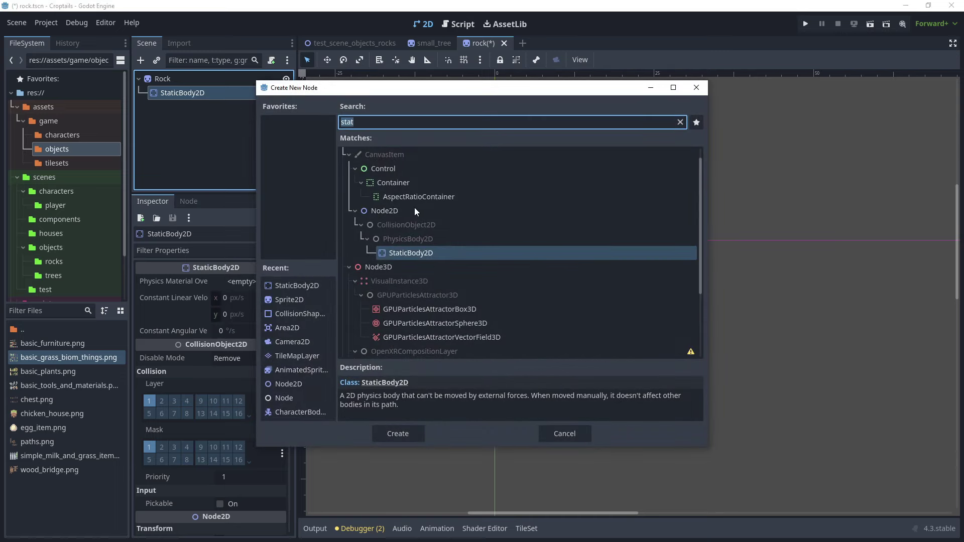
pyautogui.write('coll')
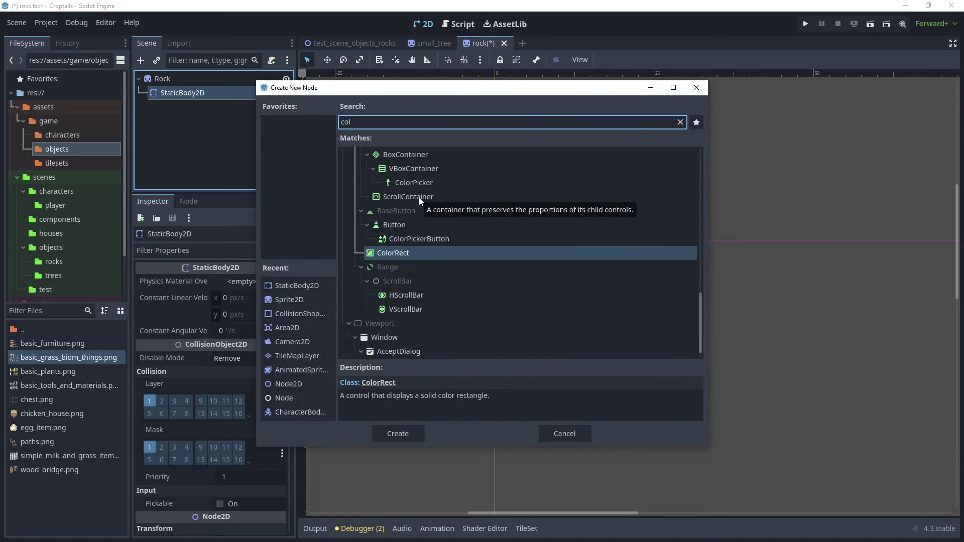
pyautogui.press('Return')
# Give the static body's collision node a CircleShape2D, shrink it to fit inside the rock, lower it 1 px, and save
pyautogui.click(251, 282)
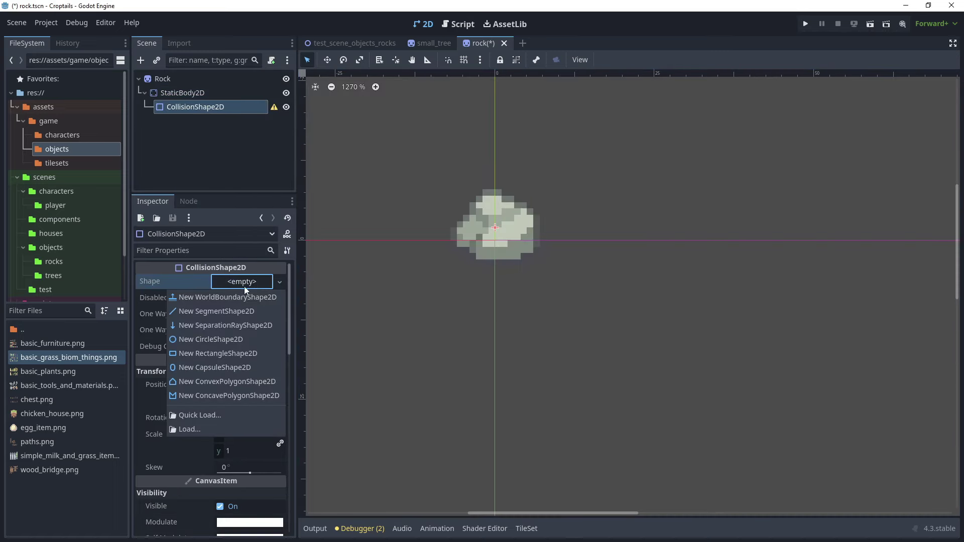
pyautogui.click(227, 339)
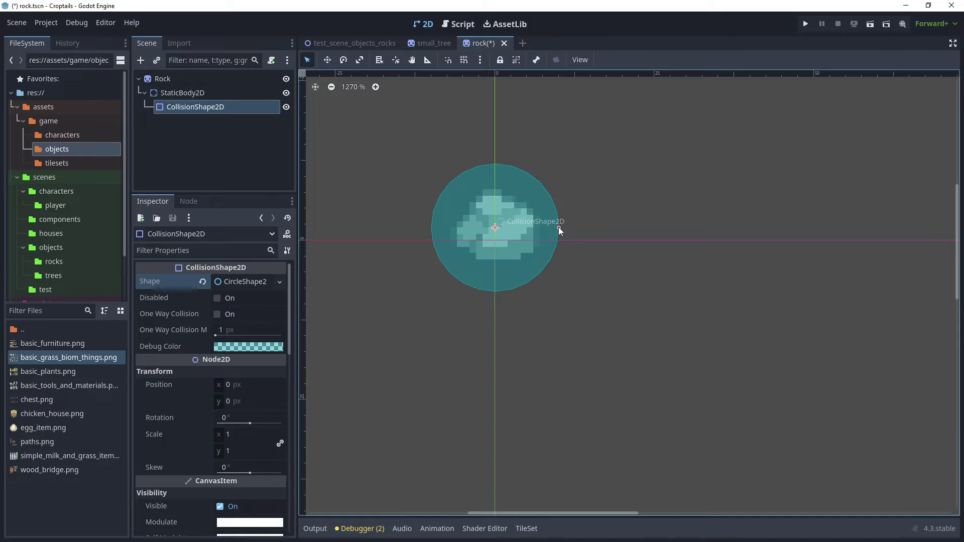
pyautogui.moveTo(558, 227); pyautogui.dragTo(521, 227)
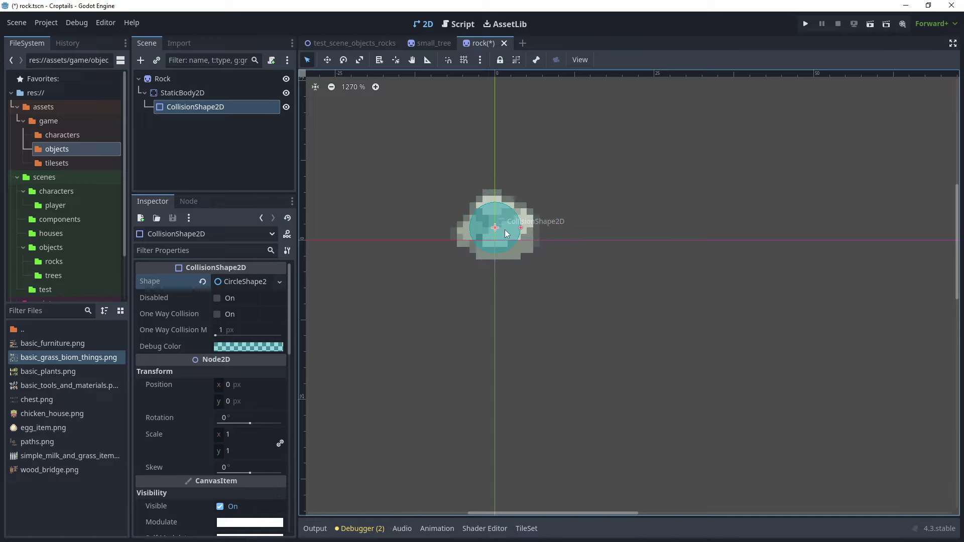
pyautogui.press('Down')
pyautogui.hotkey('ctrl', 's')
# Instance hurt_component.tscn from scenes/components as a child of Rock and set its Tool to Axe Wood
pyautogui.click(189, 92)
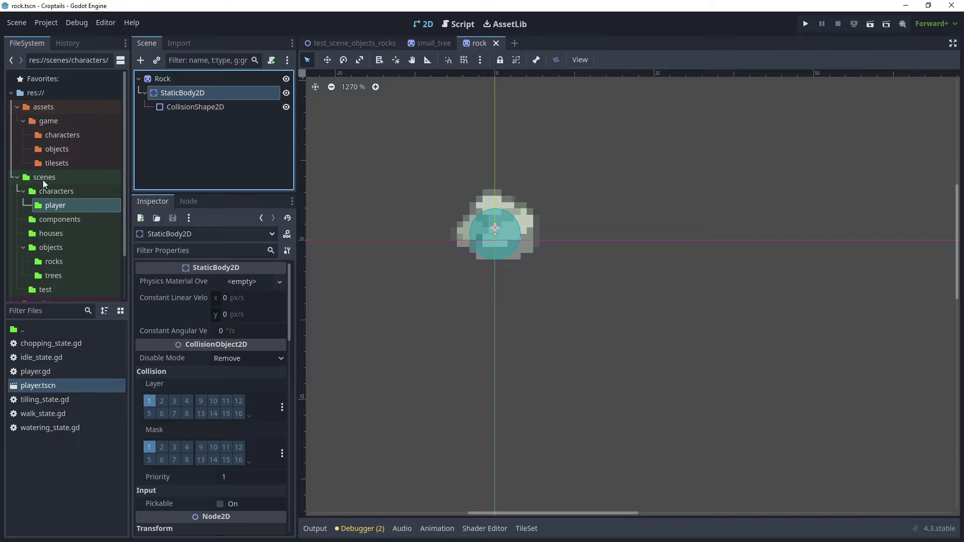
pyautogui.click(75, 220)
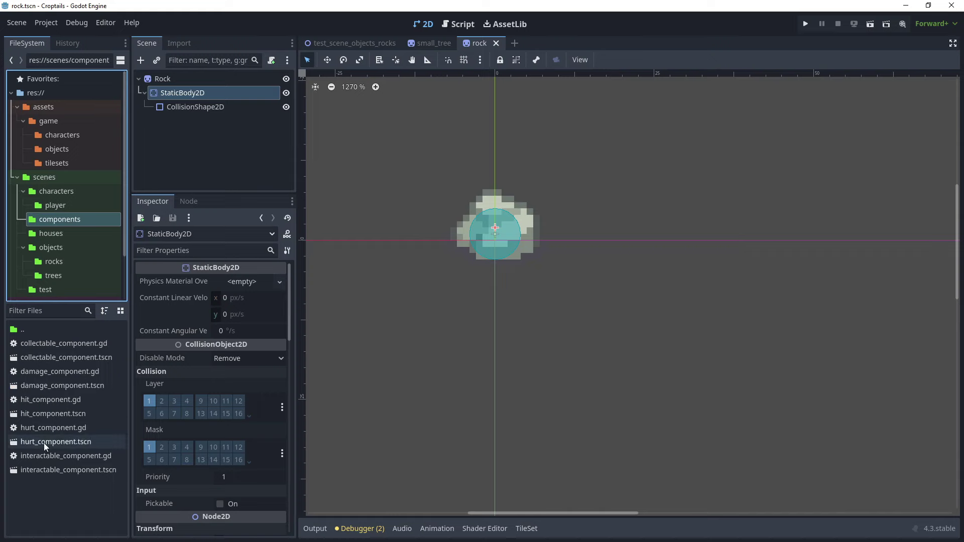
pyautogui.moveTo(43, 443); pyautogui.dragTo(161, 80)
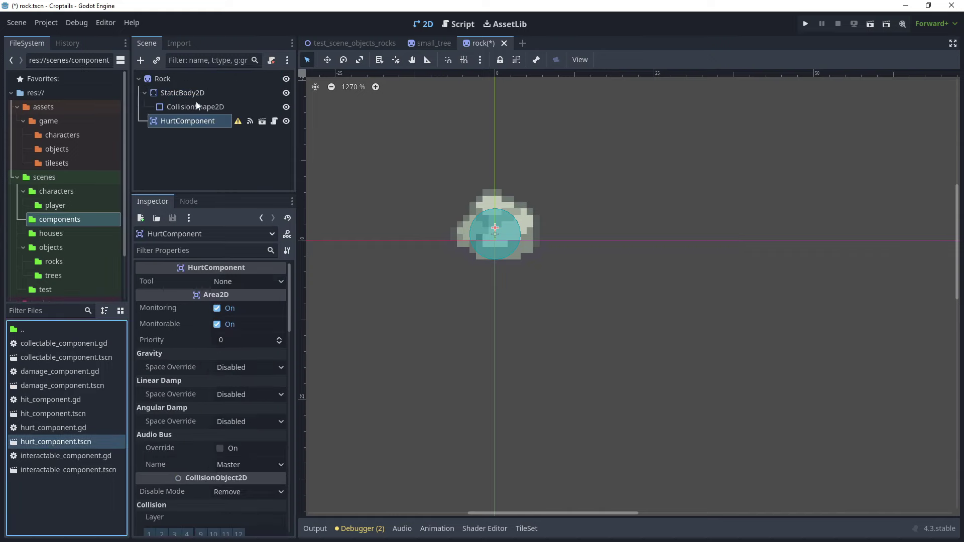
pyautogui.click(231, 284)
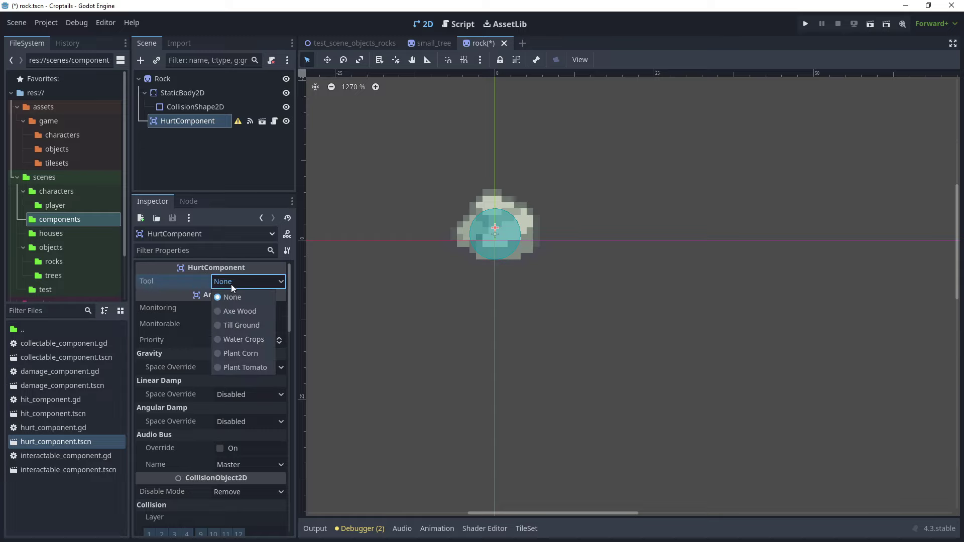
pyautogui.click(240, 311)
# Add a CollisionShape2D child to HurtComponent and set its debug color to pink, hex dc40a56b
pyautogui.rightClick(191, 120)
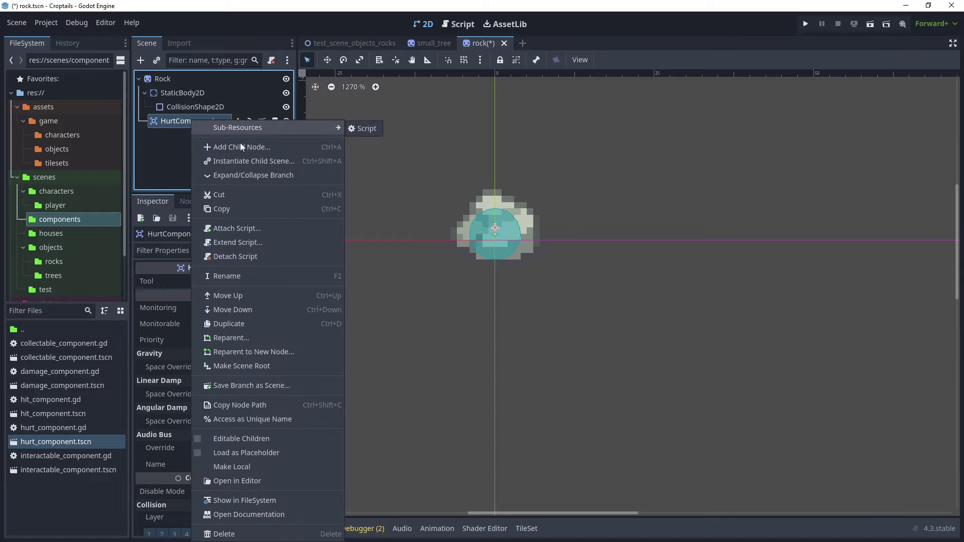
pyautogui.click(266, 147)
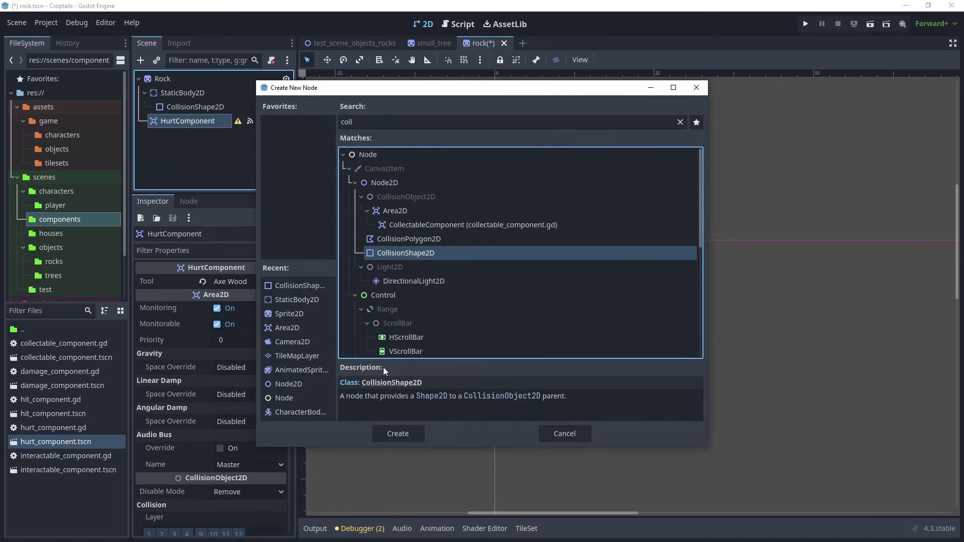
pyautogui.click(399, 436)
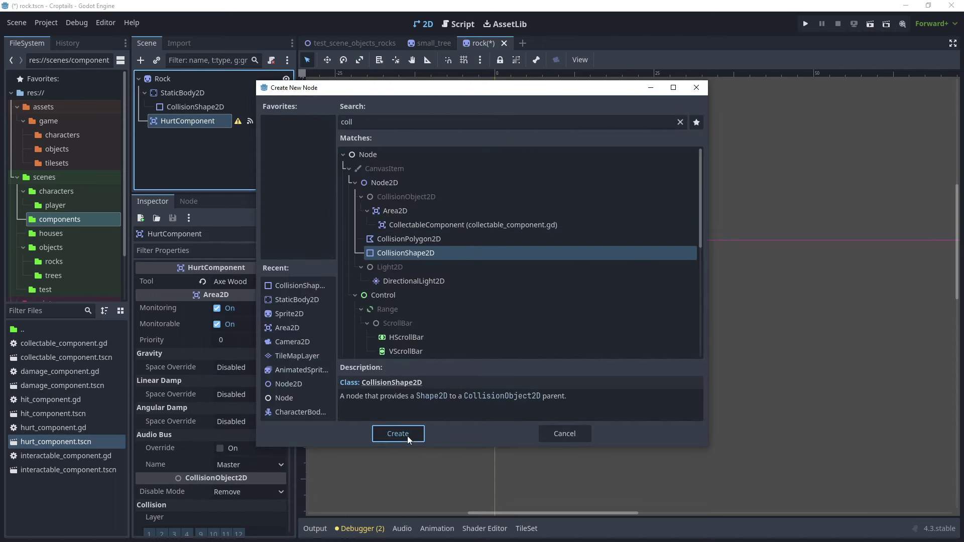
pyautogui.click(241, 349)
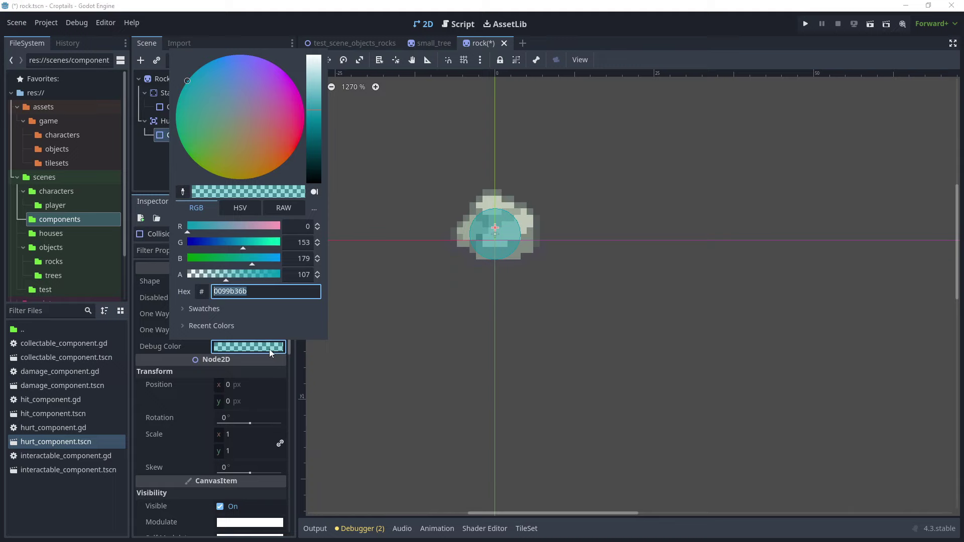
pyautogui.moveTo(264, 122); pyautogui.dragTo(291, 104)
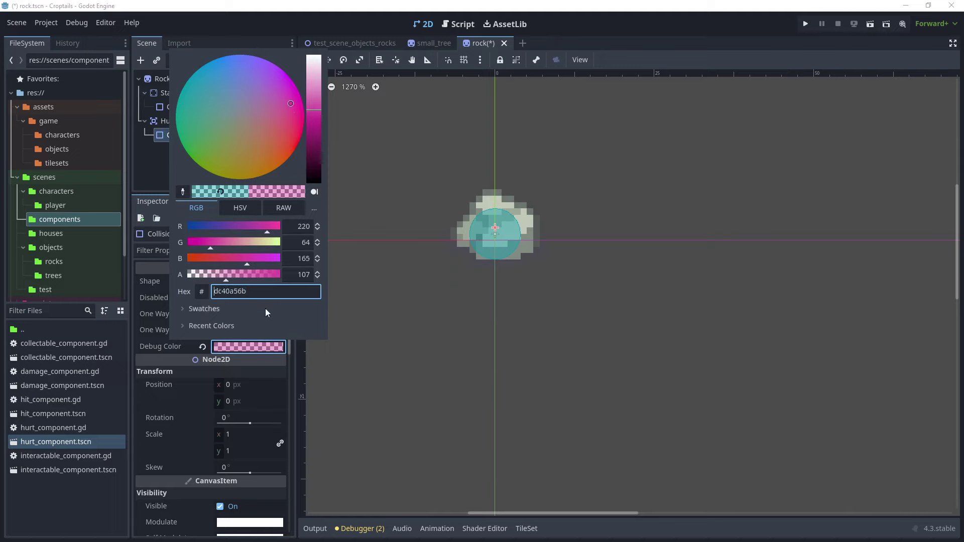
pyautogui.click(369, 324)
# Give HurtComponent's collision node a CircleShape2D, shrink it to about the rock's outline, and save the scene
pyautogui.click(238, 284)
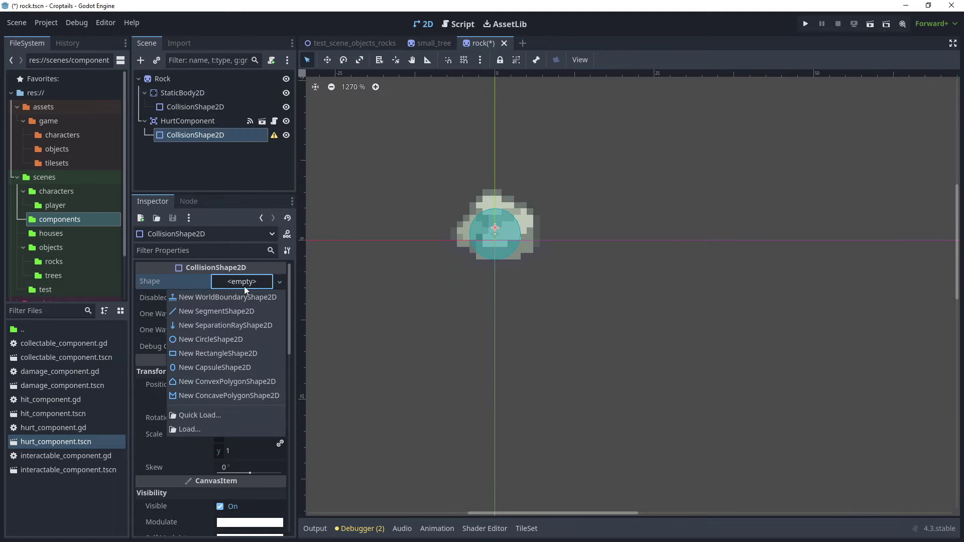
pyautogui.click(224, 341)
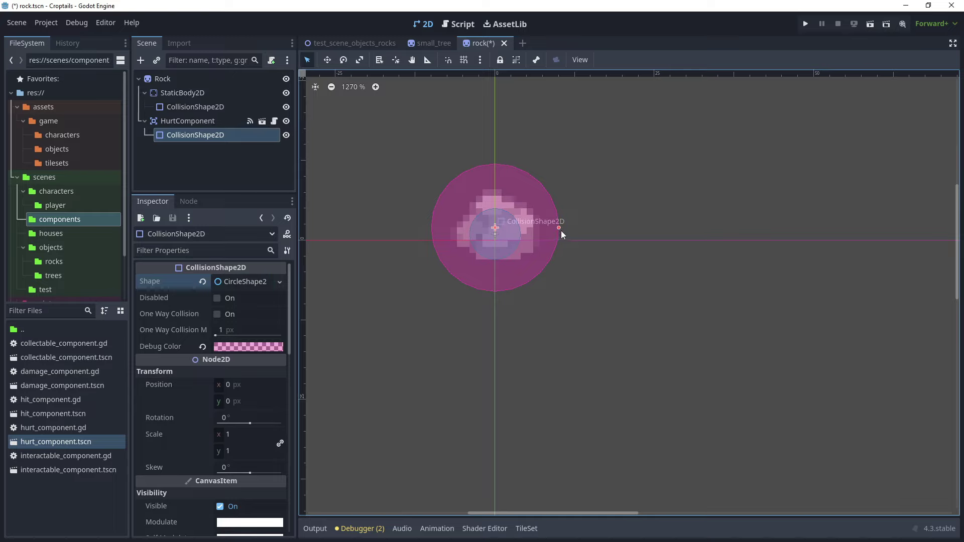
pyautogui.moveTo(560, 229); pyautogui.dragTo(540, 229)
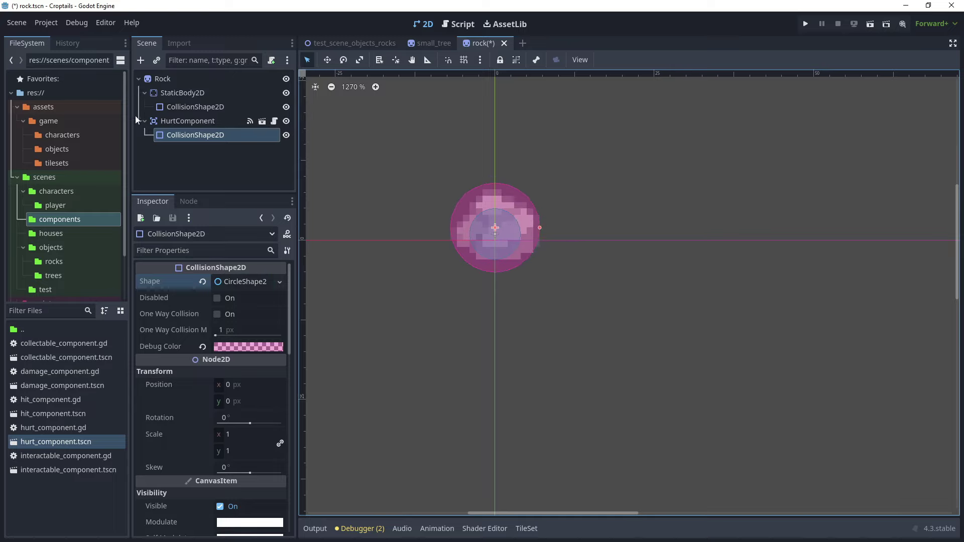
pyautogui.click(194, 107)
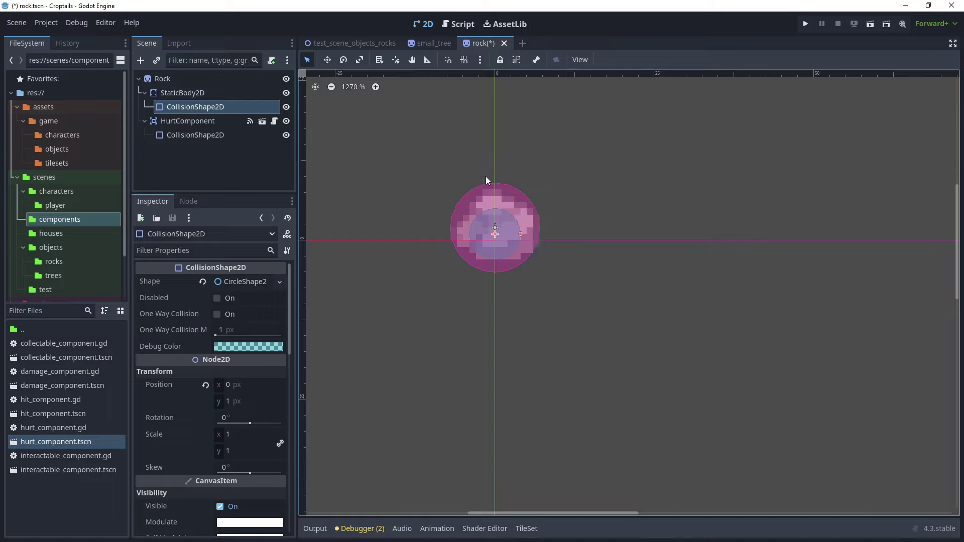
pyautogui.click(537, 235)
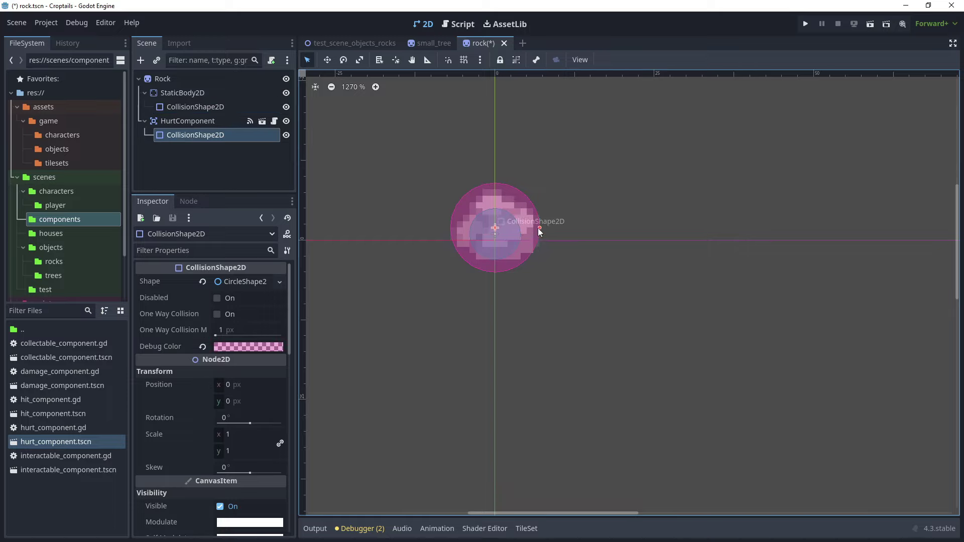
pyautogui.moveTo(538, 229); pyautogui.dragTo(534, 229)
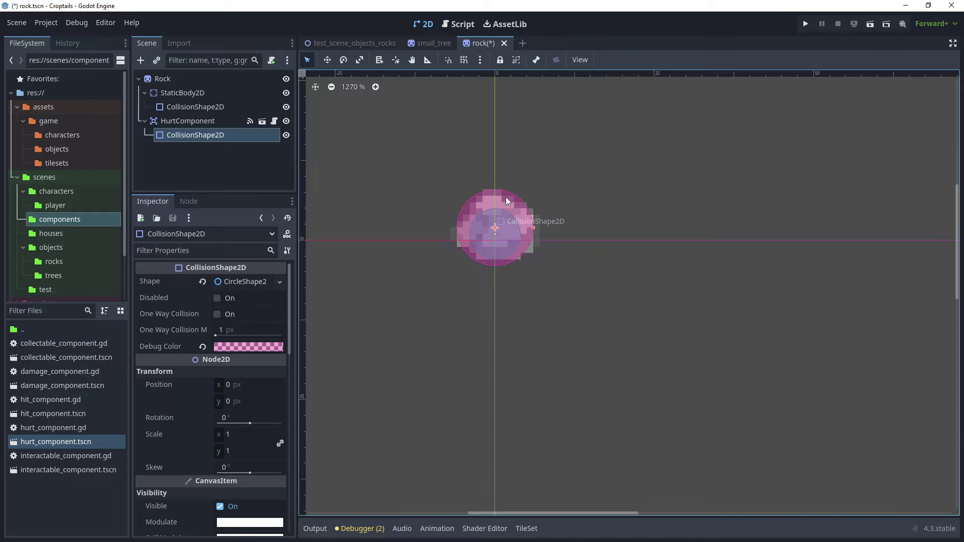
pyautogui.hotkey('ctrl', 's')
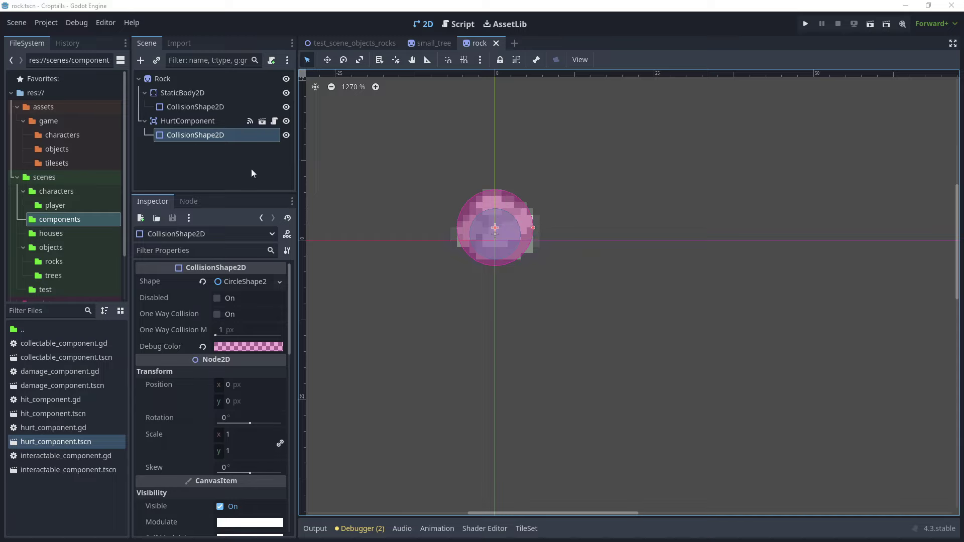
# Examine HurtComponent's collision layer and mask settings
pyautogui.click(190, 121)
pyautogui.scroll(-5, 194, 397)
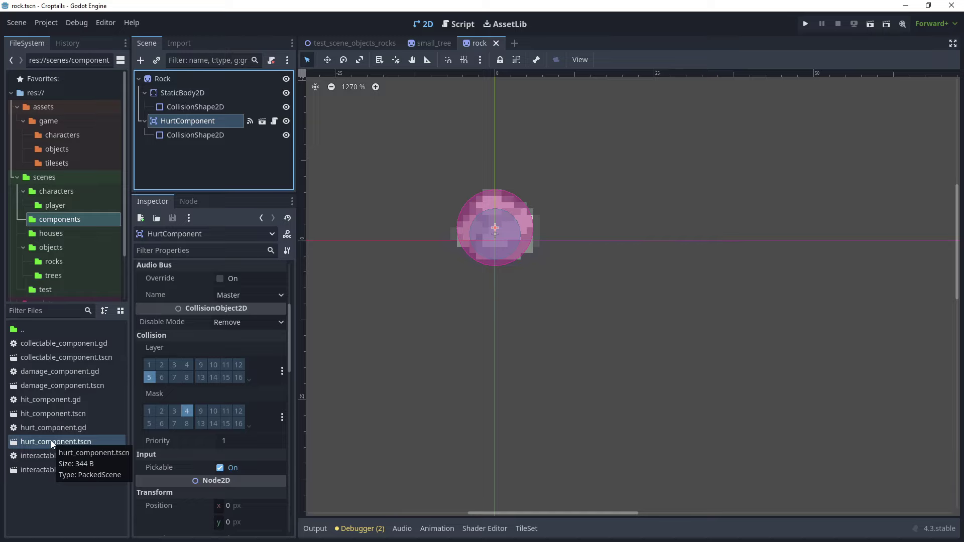
# Instance damage_component.tscn from scenes/components as a child of Rock and set its Max Damage to 5
pyautogui.click(222, 170)
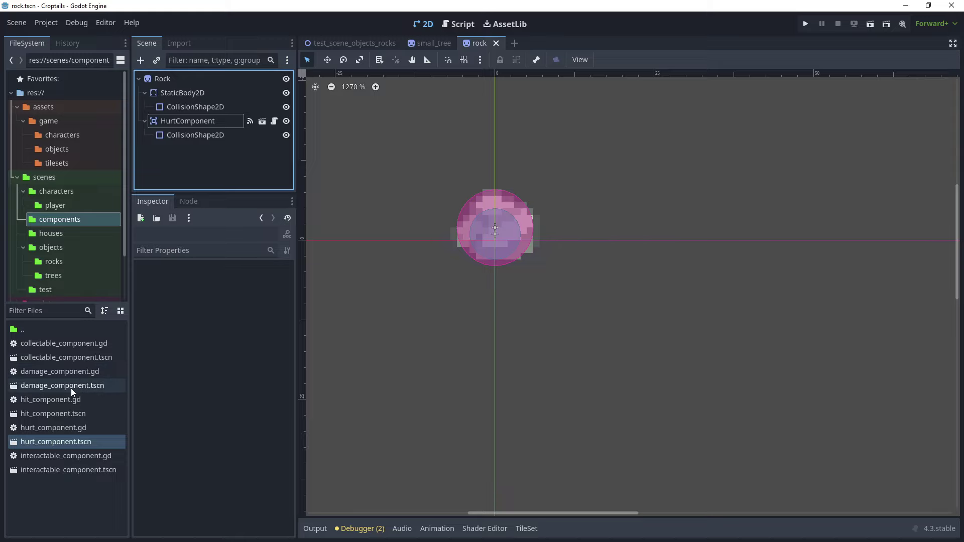
pyautogui.moveTo(71, 388); pyautogui.dragTo(169, 85)
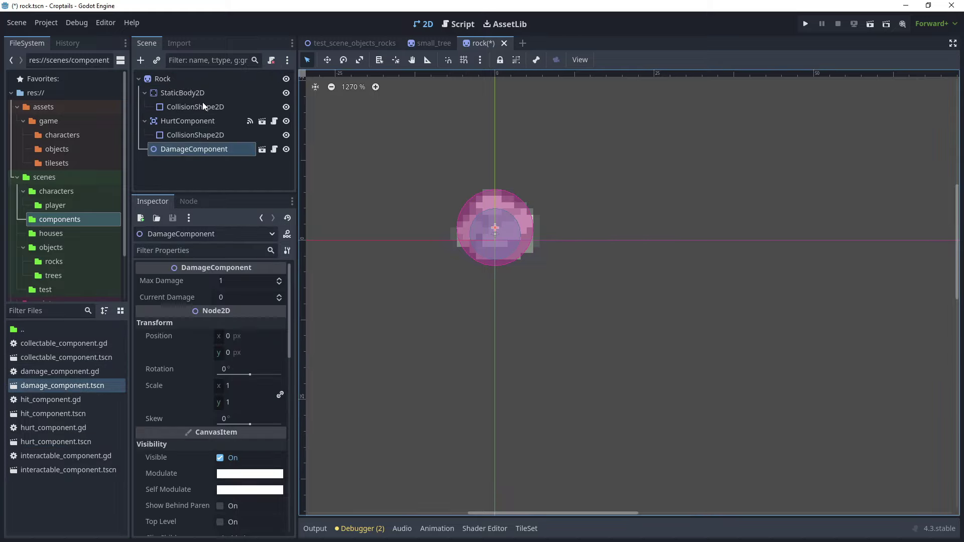
pyautogui.click(229, 283)
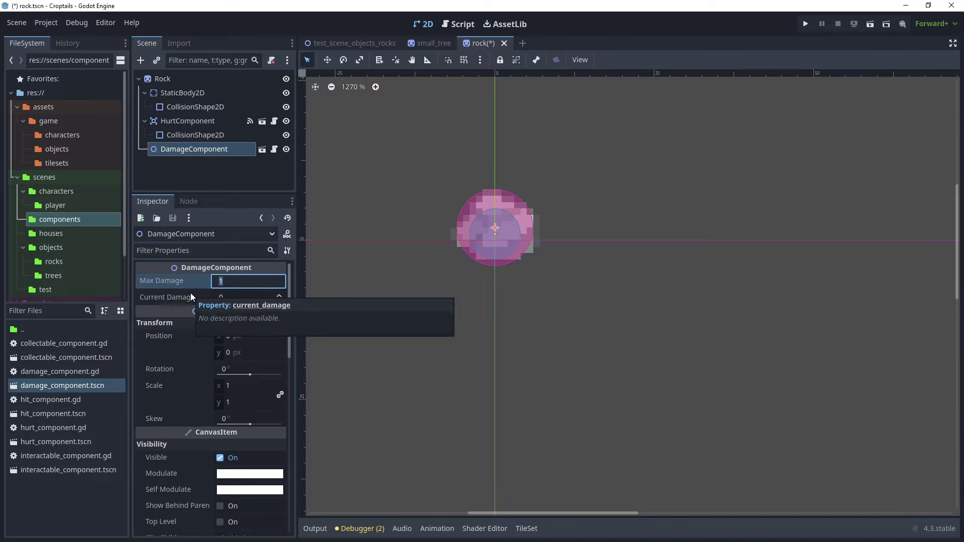
pyautogui.write('5')
pyautogui.press('Return')
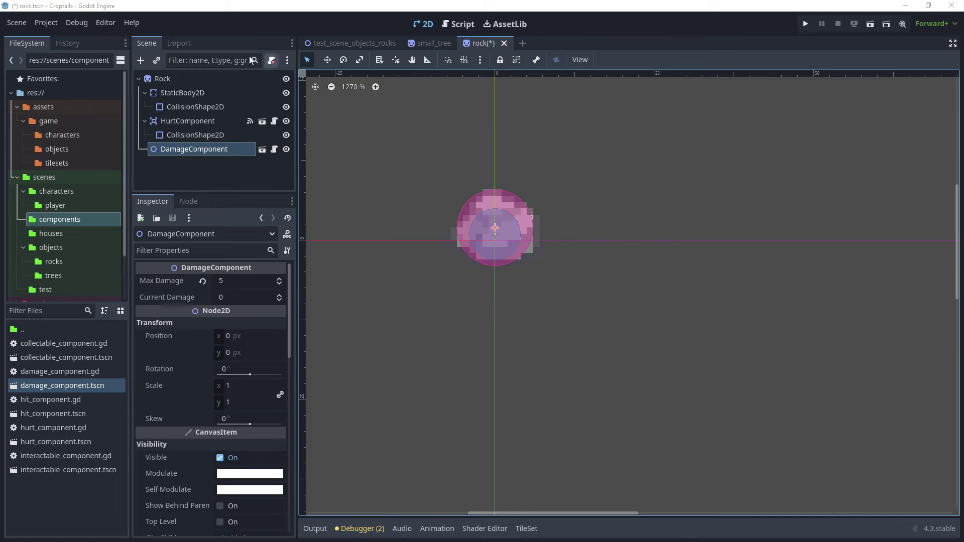
# Attach a new GDScript to the Rock node at res://scenes/objects/rocks/rock.gd
pyautogui.click(177, 78)
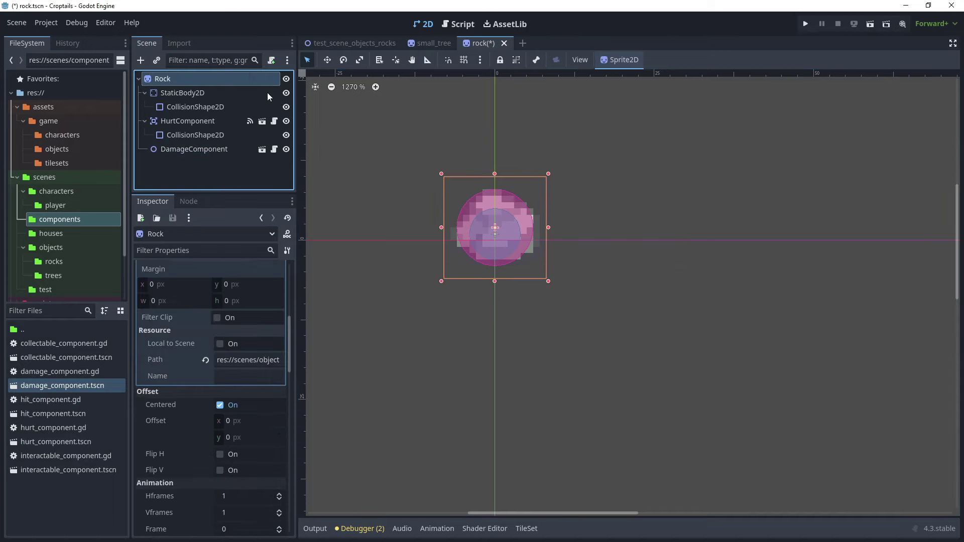
pyautogui.click(272, 60)
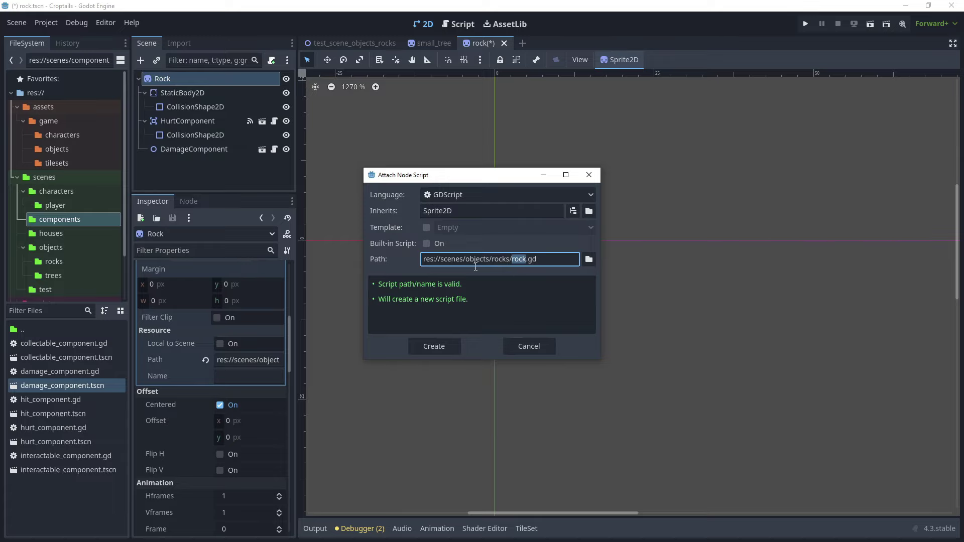
pyautogui.click(441, 347)
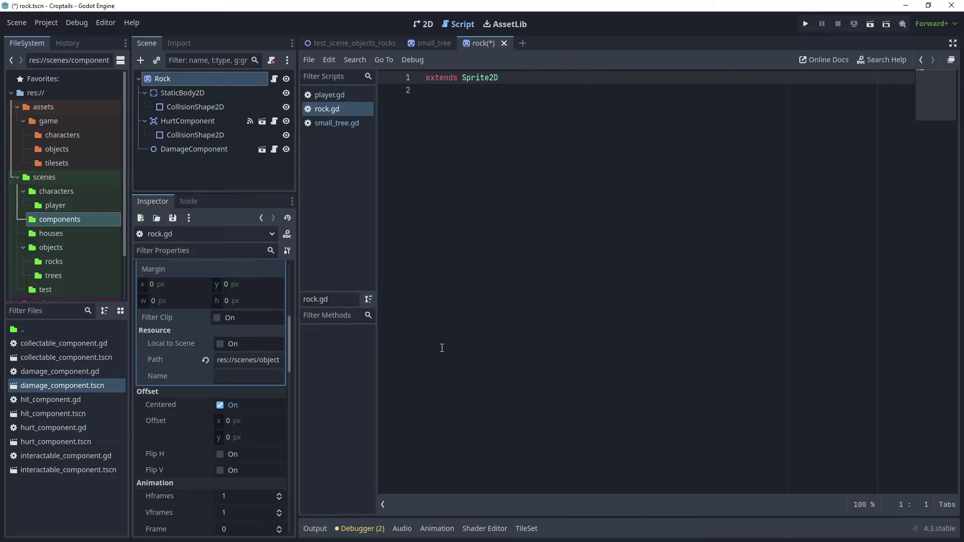
# Copy the entire small_tree.gd script and paste it over the contents of rock.gd
pyautogui.click(435, 44)
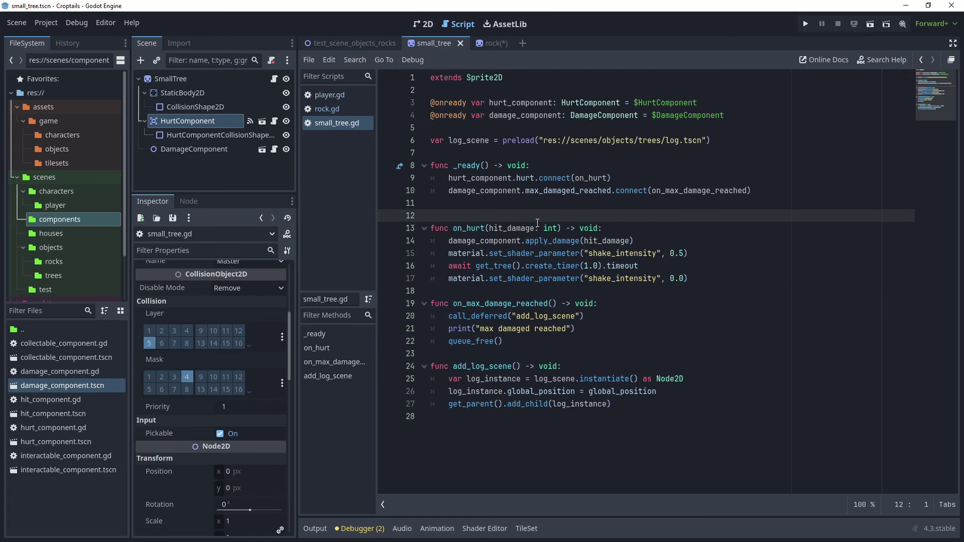
pyautogui.hotkey('ctrl', 'a')
pyautogui.hotkey('ctrl', 'c')
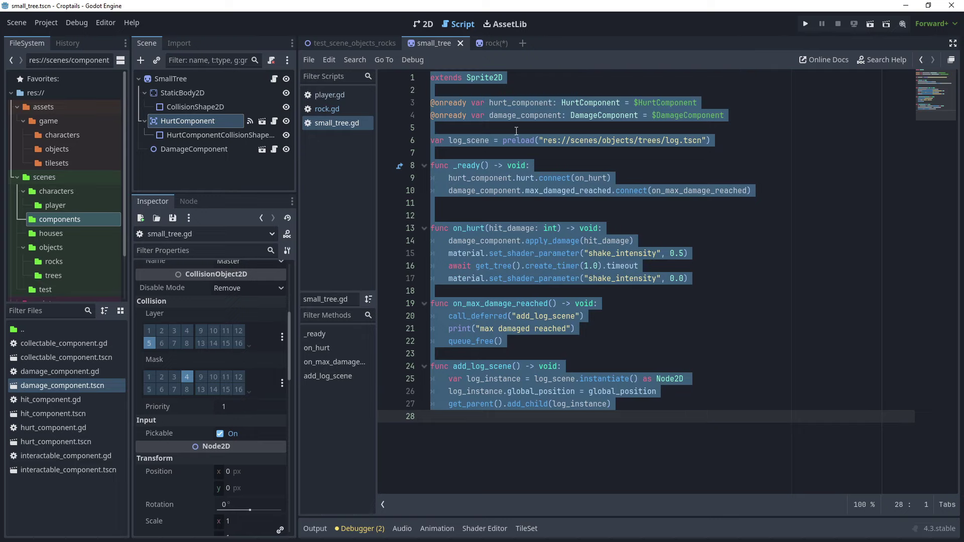
pyautogui.click(484, 43)
pyautogui.click(275, 81)
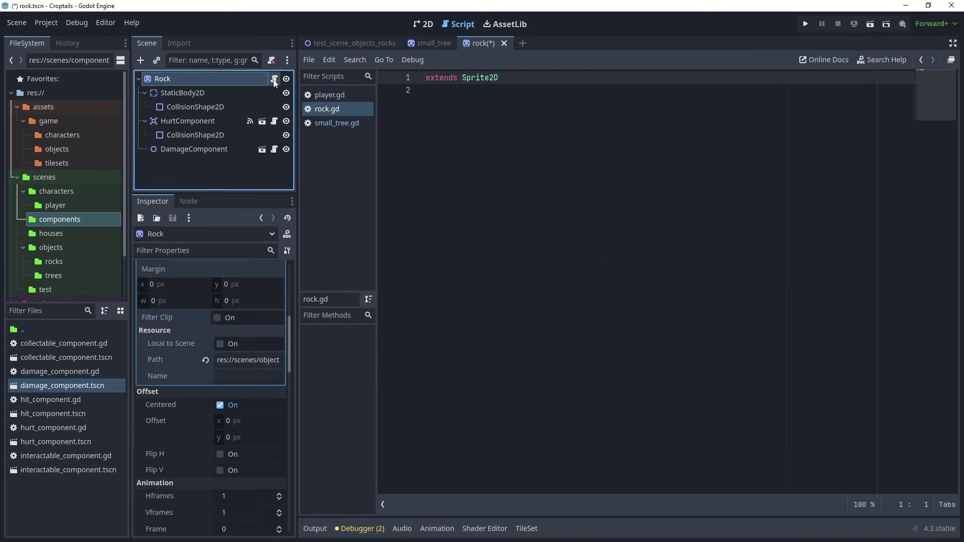
pyautogui.click(513, 151)
pyautogui.hotkey('ctrl', 'a')
pyautogui.hotkey('ctrl', 'v')
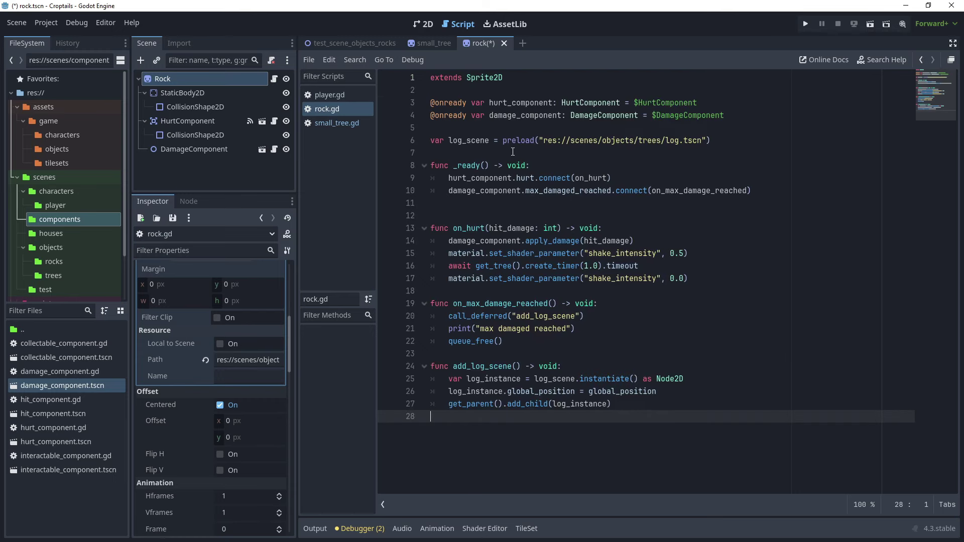
# Delete both shake_intensity shader lines and the one-second timer await from on_hurt in rock.gd, and save
pyautogui.click(629, 225)
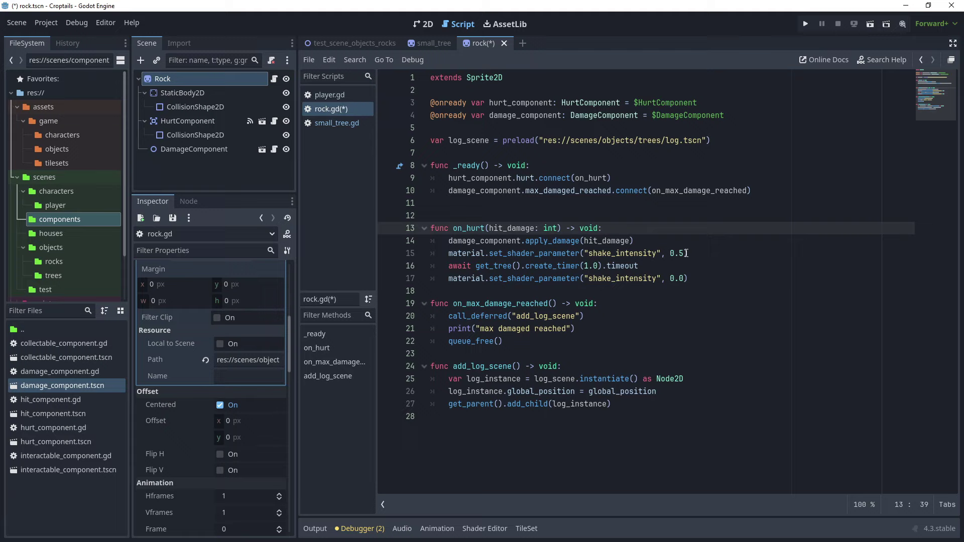
pyautogui.moveTo(685, 253); pyautogui.dragTo(696, 245)
pyautogui.press('BackSpace')
pyautogui.click(695, 265)
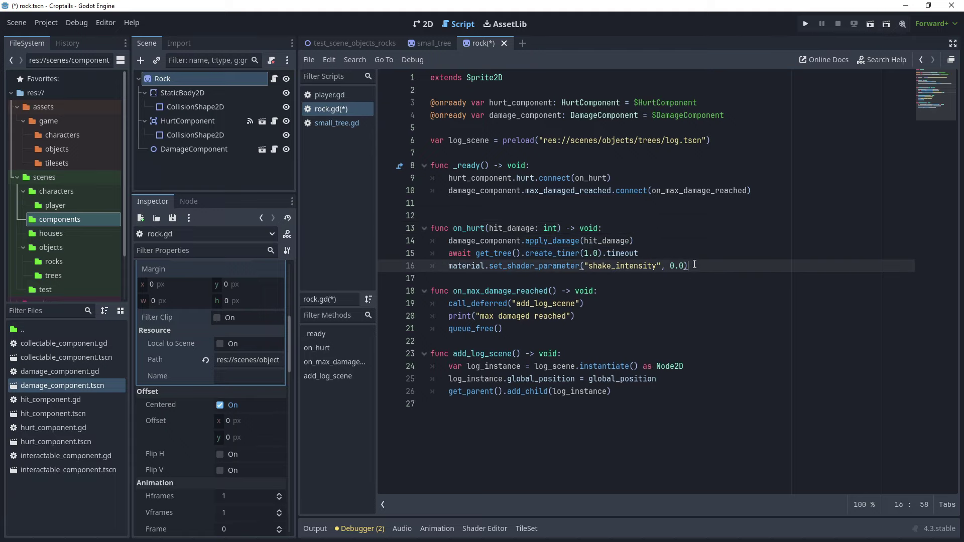
pyautogui.hotkey('shift', 'Up')
pyautogui.press('BackSpace')
pyautogui.hotkey('shift', 'Up')
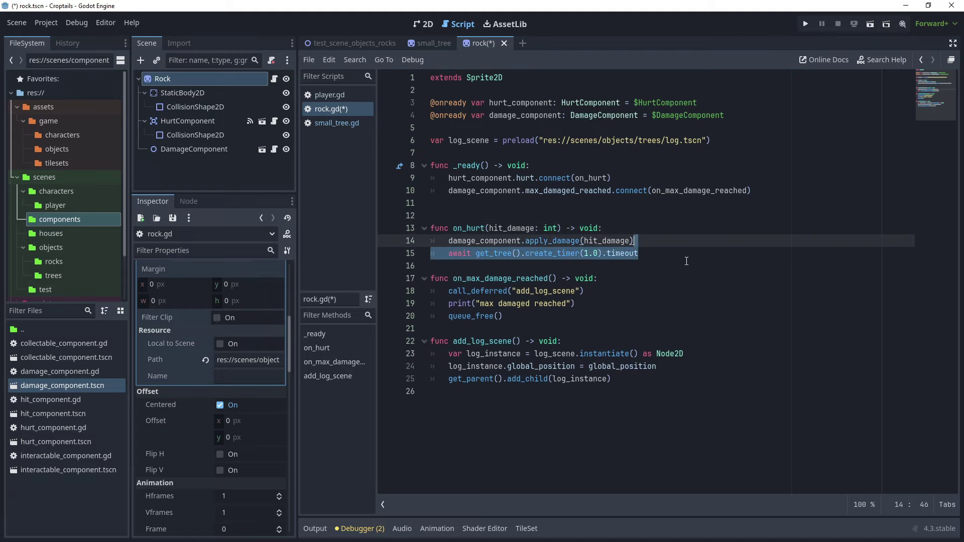
pyautogui.press('BackSpace')
pyautogui.press('Down')
pyautogui.press('Down')
pyautogui.press('Down')
pyautogui.press('Down')
pyautogui.hotkey('ctrl', 's')
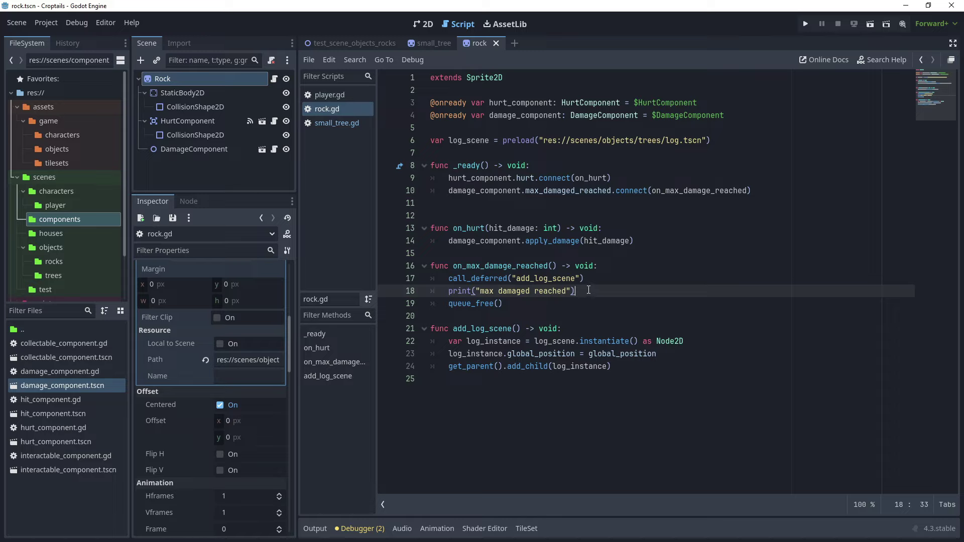
# Remove the "max damaged reached" print line from on_max_damage_reached
pyautogui.hotkey('shift', 'Up')
pyautogui.hotkey('shift', 'End')
pyautogui.press('BackSpace')
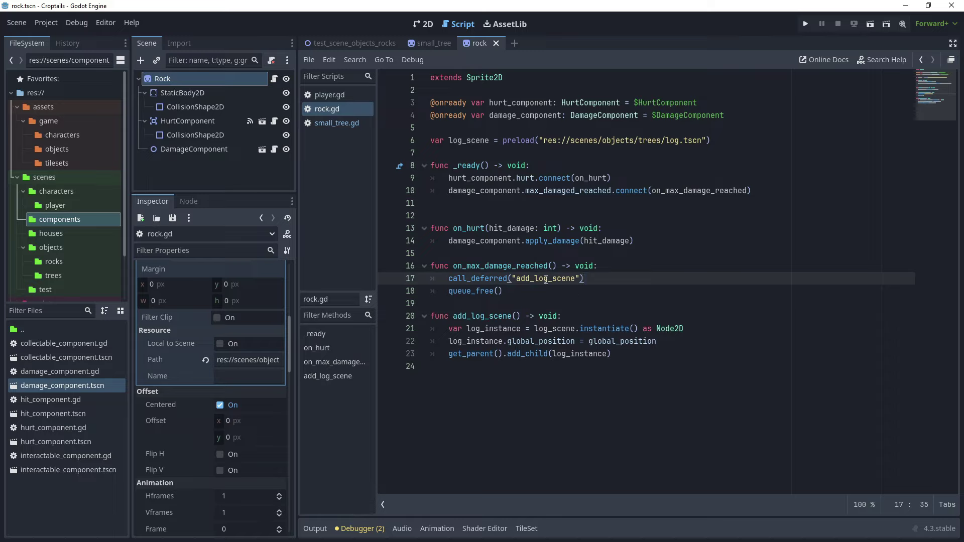
# Rename add_log_scene to add_stone_scene in both the call_deferred call and the function definition
pyautogui.click(549, 279)
pyautogui.press('BackSpace')
pyautogui.press('BackSpace')
pyautogui.press('BackSpace')
pyautogui.write('stone')
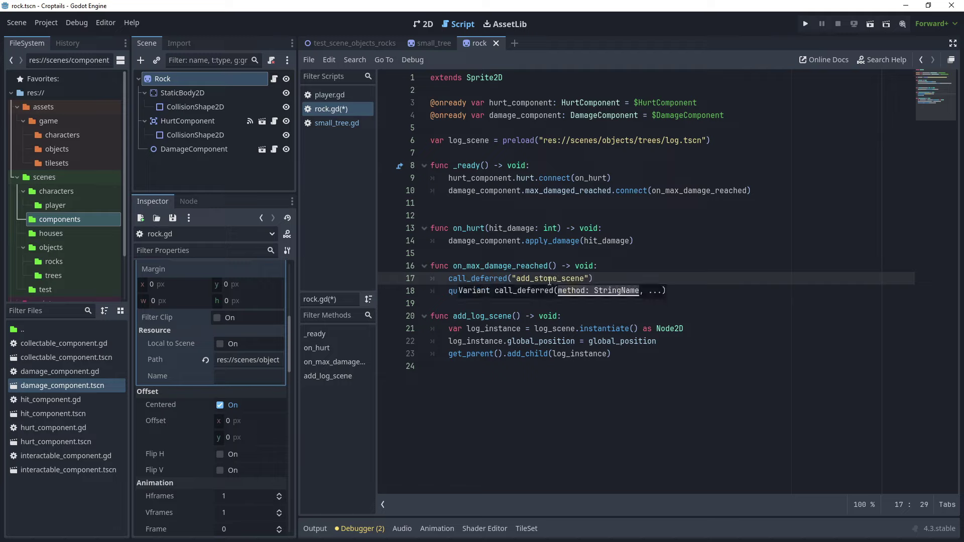
pyautogui.doubleClick(498, 316)
pyautogui.write('stone')
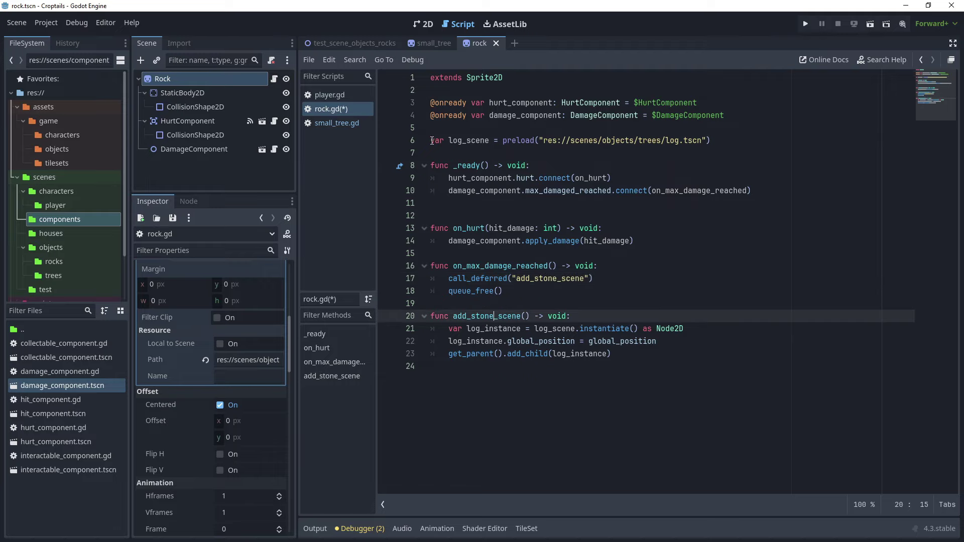
# Change the preload path of log_scene to res://scenes/objects/rocks/stone.tscn
pyautogui.click(673, 142)
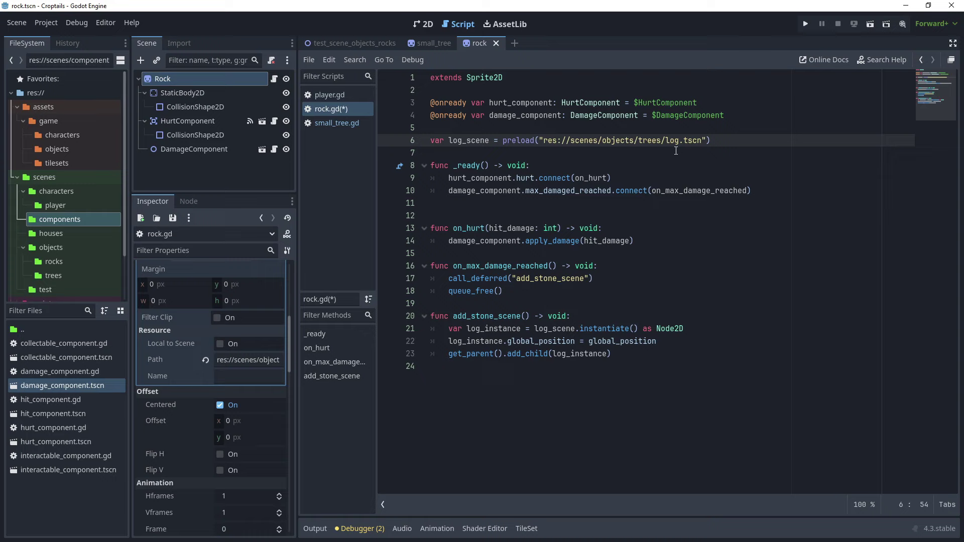
pyautogui.doubleClick(673, 142)
pyautogui.write('stonerocks')
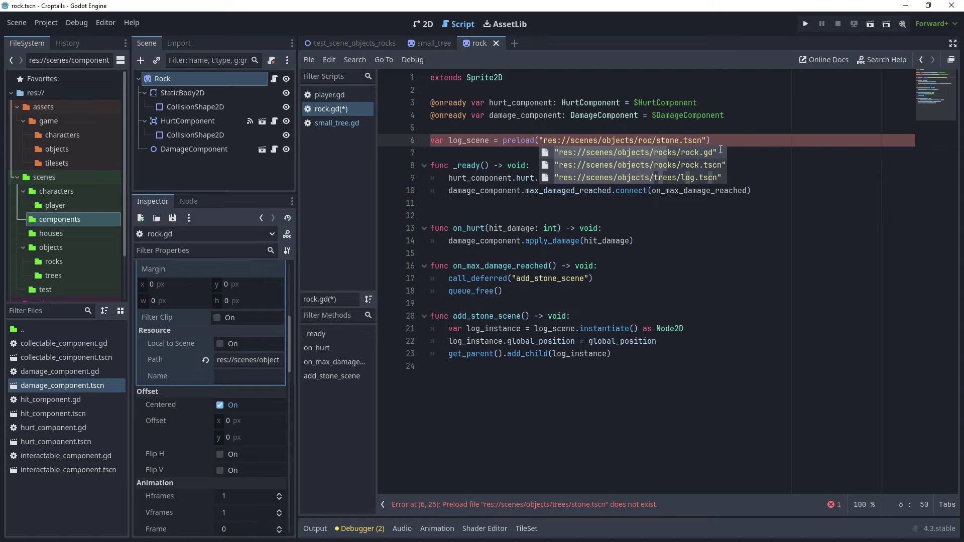
pyautogui.click(725, 127)
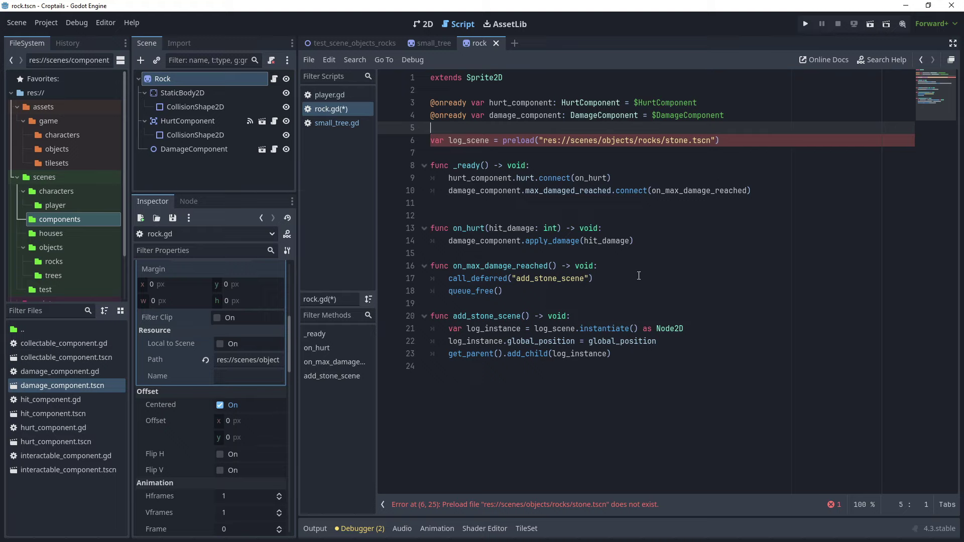
# Create a new scene with a Sprite2D root named Stone and save it as stone.tscn in scenes/objects/rocks
pyautogui.click(18, 23)
pyautogui.click(26, 38)
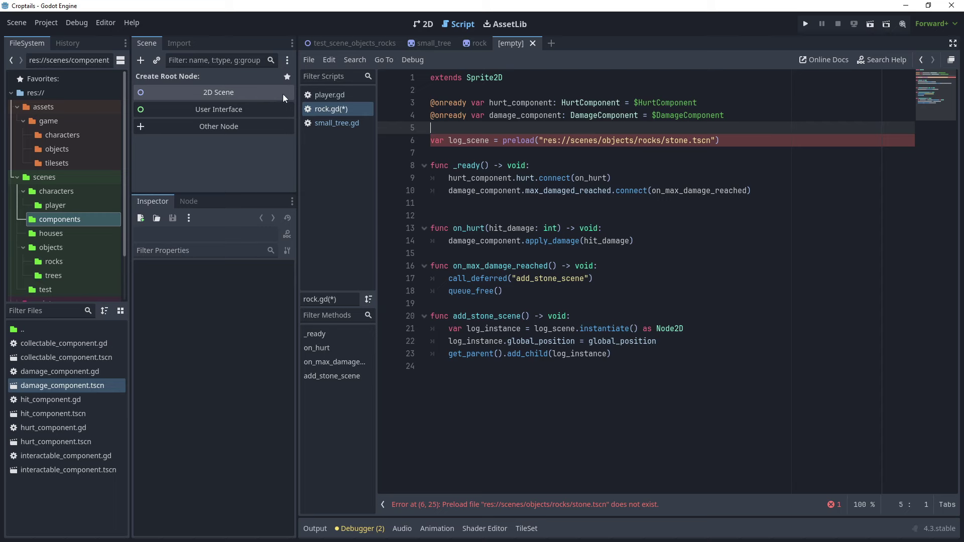
pyautogui.click(239, 130)
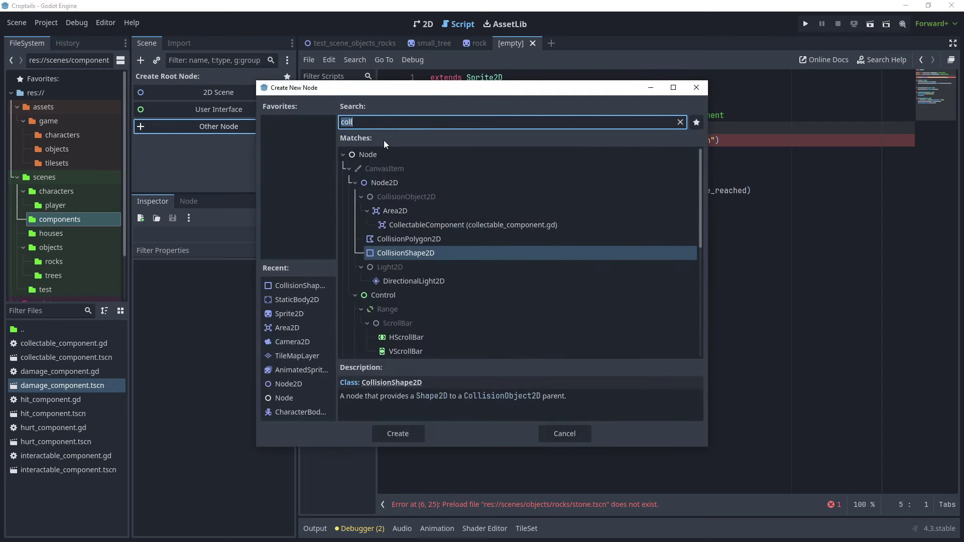
pyautogui.write('sprite')
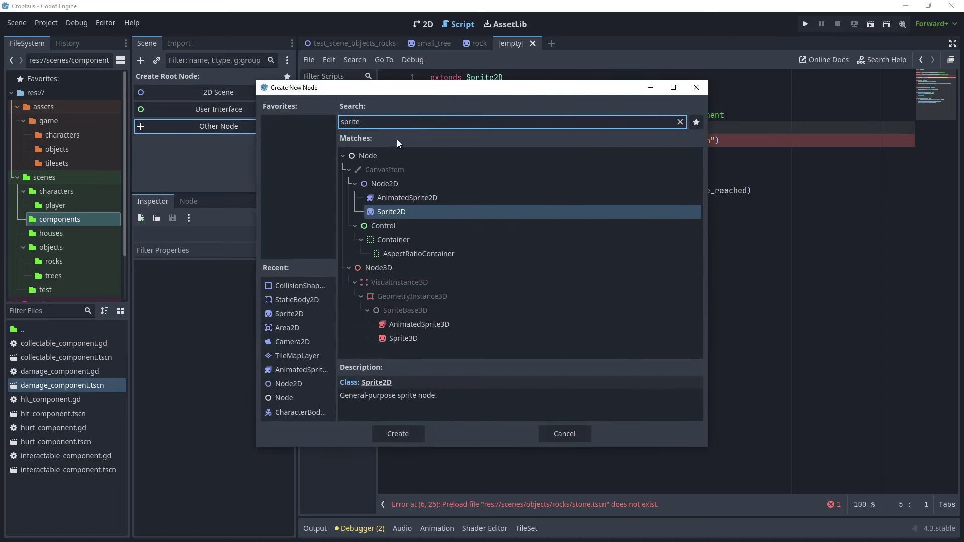
pyautogui.press('Return')
pyautogui.write('Stone')
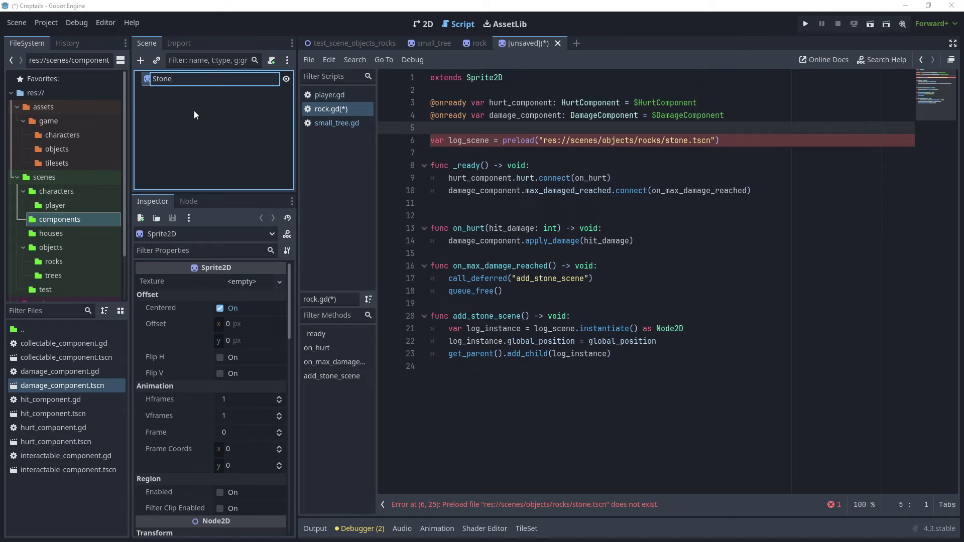
pyautogui.press('Return')
pyautogui.hotkey('ctrl', 's')
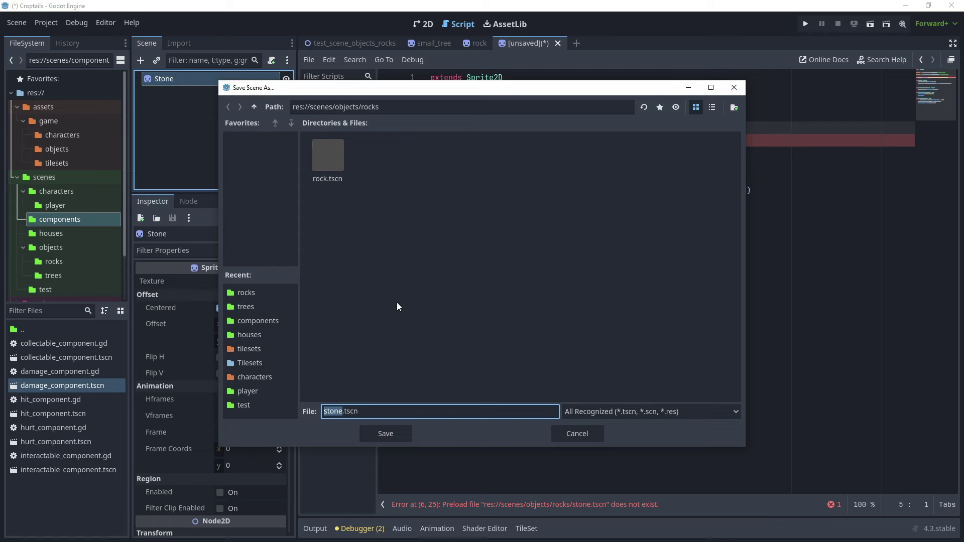
pyautogui.click(384, 433)
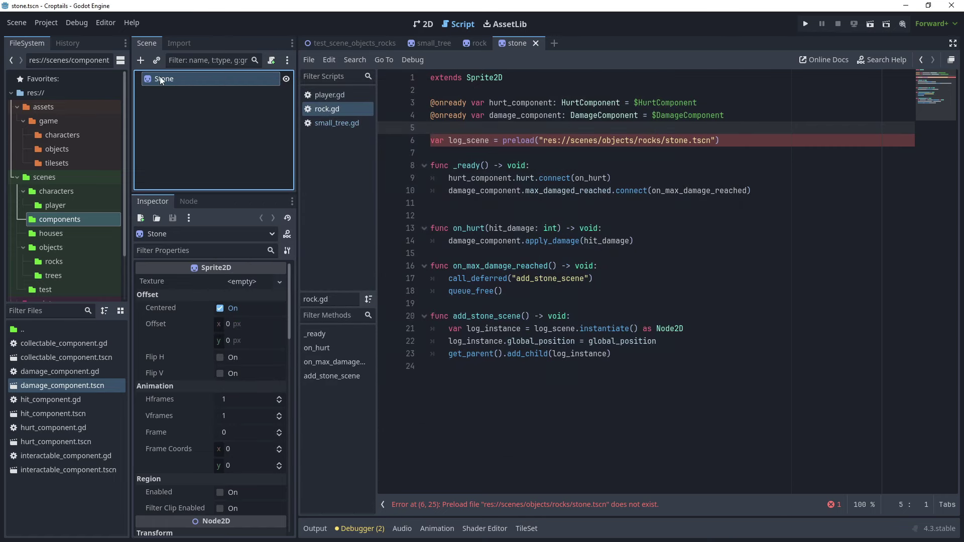
# Give the Stone sprite a new AtlasTexture using basic_grass_biom_things.png from assets/game/objects as its atlas
pyautogui.click(251, 281)
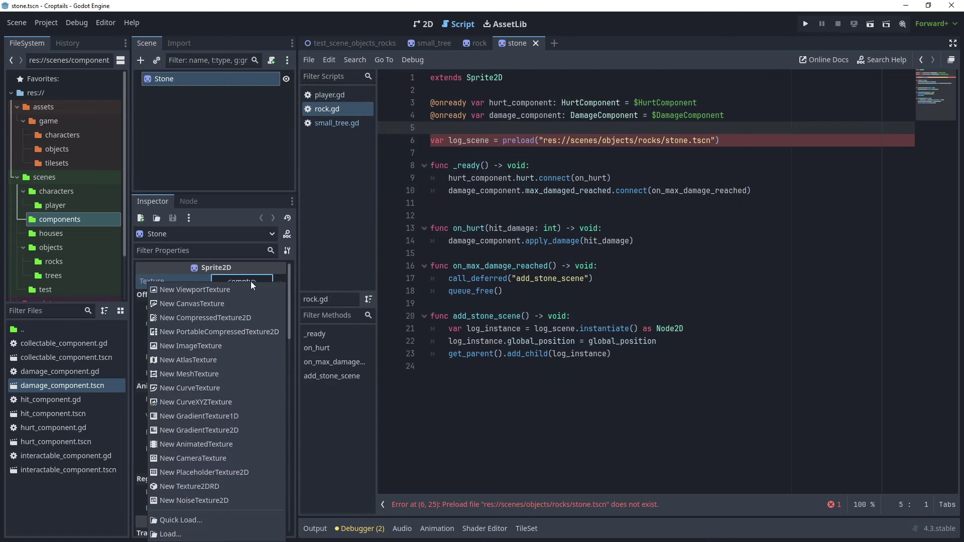
pyautogui.click(230, 359)
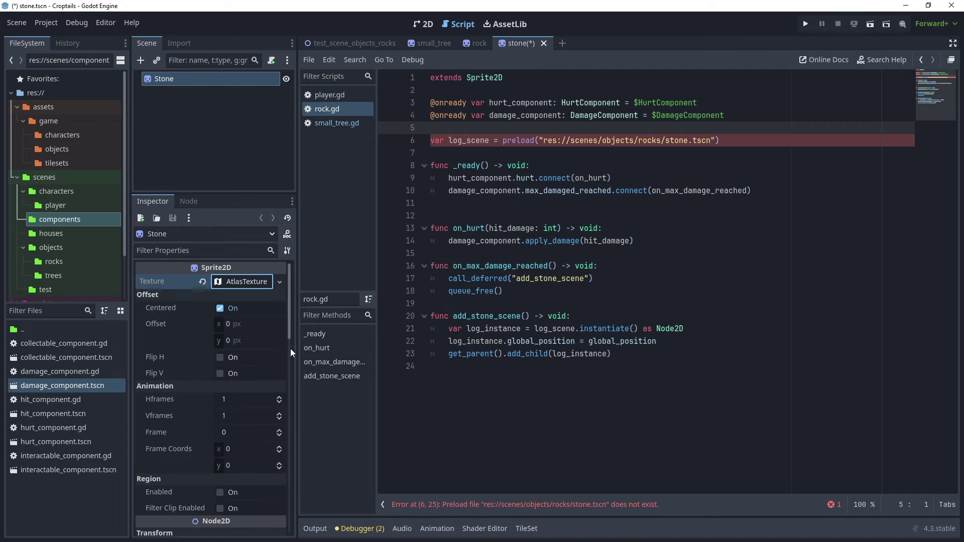
pyautogui.click(221, 283)
pyautogui.scroll(-3, 216, 374)
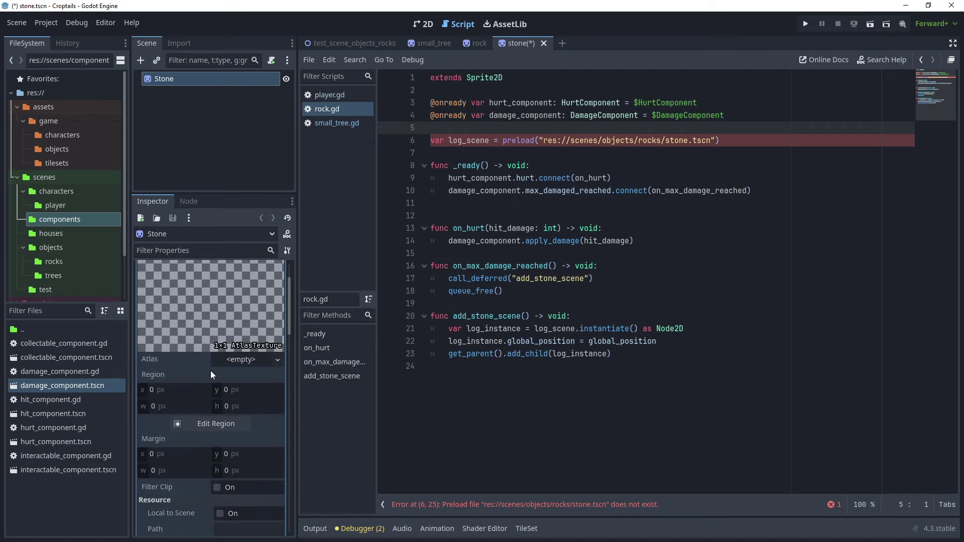
pyautogui.click(247, 361)
pyautogui.click(52, 151)
pyautogui.click(59, 150)
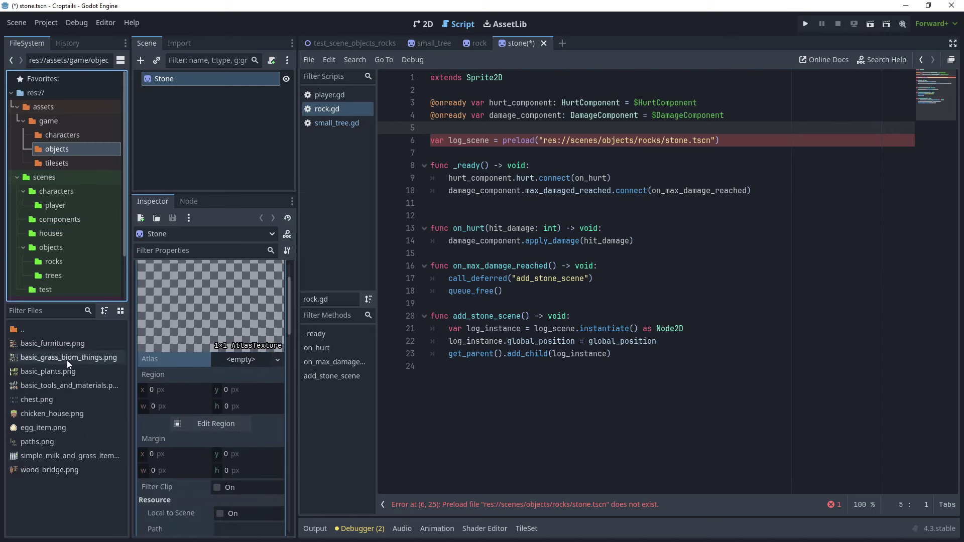
pyautogui.moveTo(47, 360); pyautogui.dragTo(246, 374)
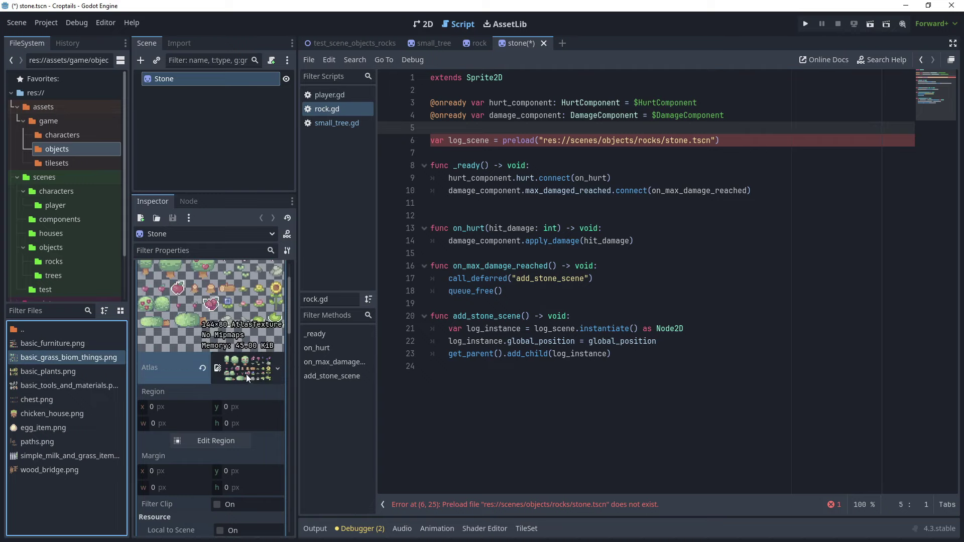
# Using Grid Snap, set the atlas region to the 16 × 16 px cell at x 112, y 16 containing the small grey stone
pyautogui.click(216, 441)
pyautogui.click(315, 148)
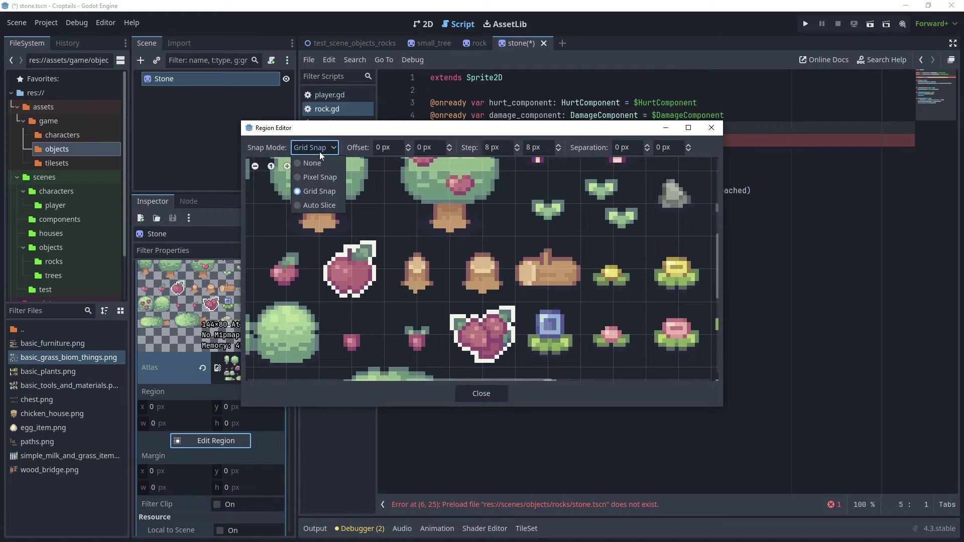
pyautogui.click(333, 192)
pyautogui.scroll(-2, 552, 244)
pyautogui.scroll(4, 629, 219)
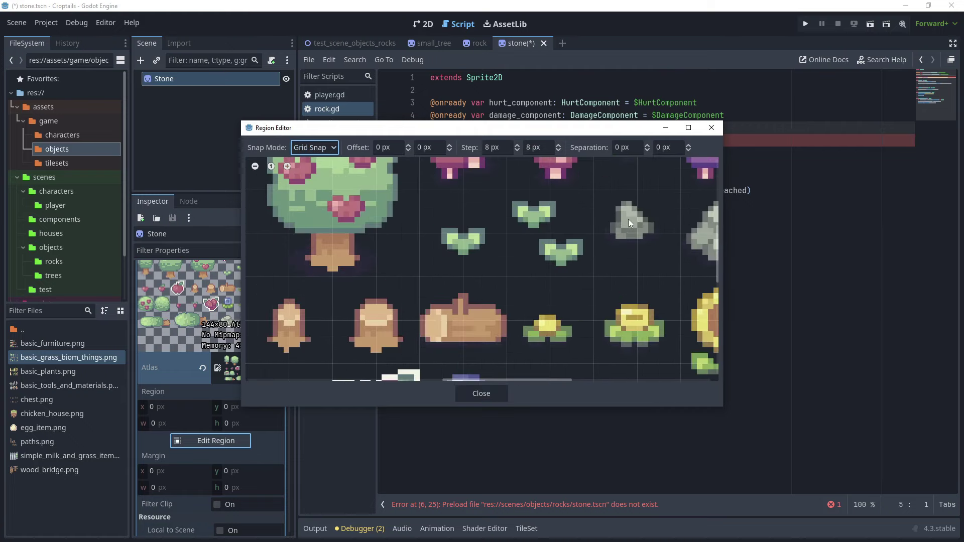
pyautogui.moveTo(600, 198); pyautogui.dragTo(676, 271)
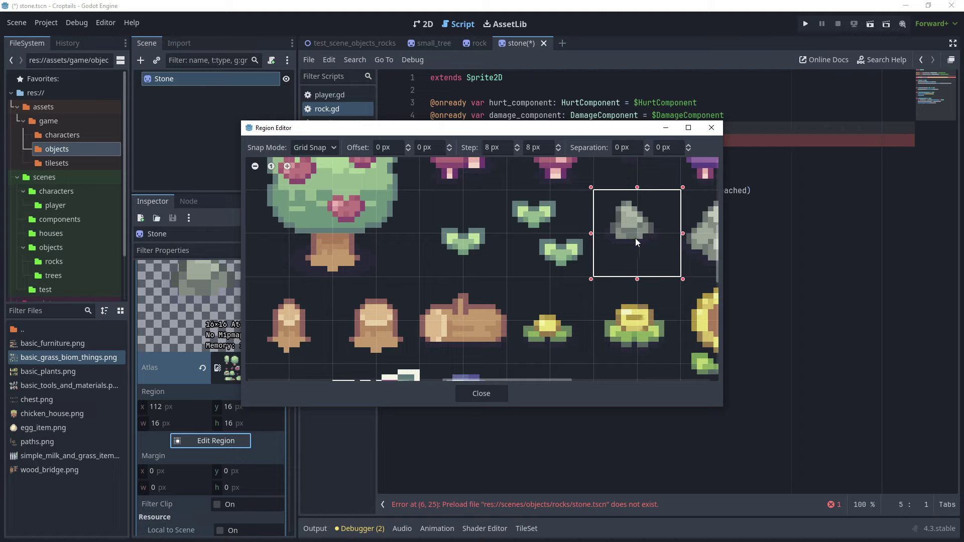
# Switch the region snapping to Auto Slice, pick the slice around the small grey stone as the atlas region, and close the Region Editor
pyautogui.click(568, 216)
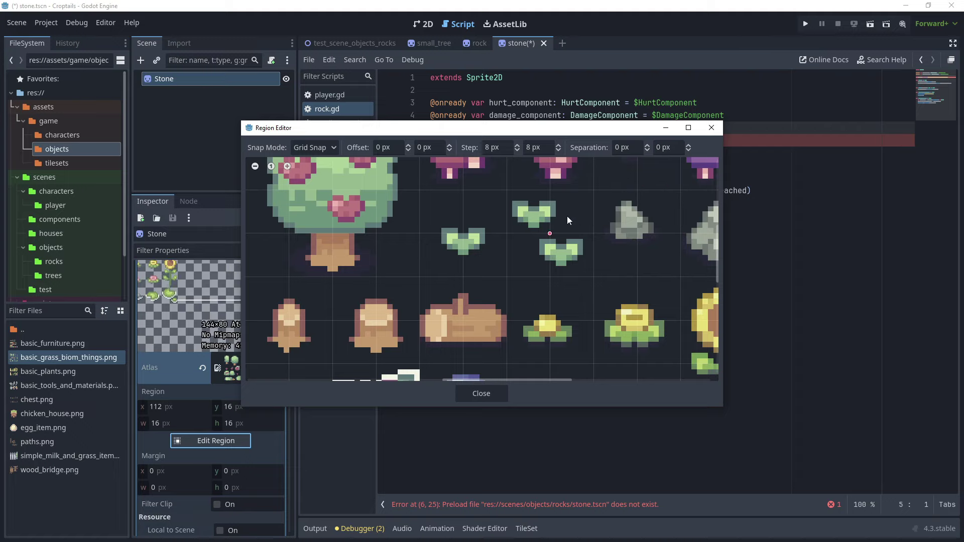
pyautogui.click(332, 150)
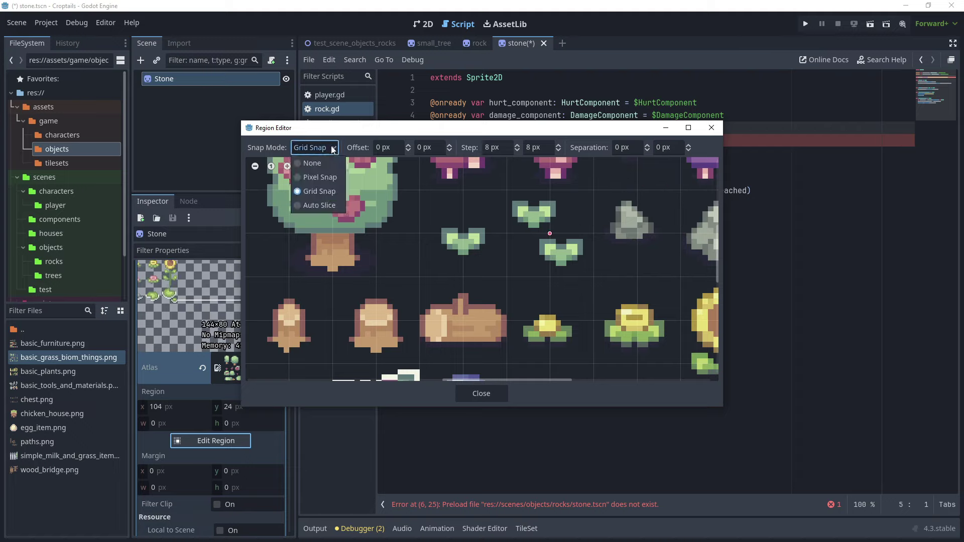
pyautogui.click(325, 206)
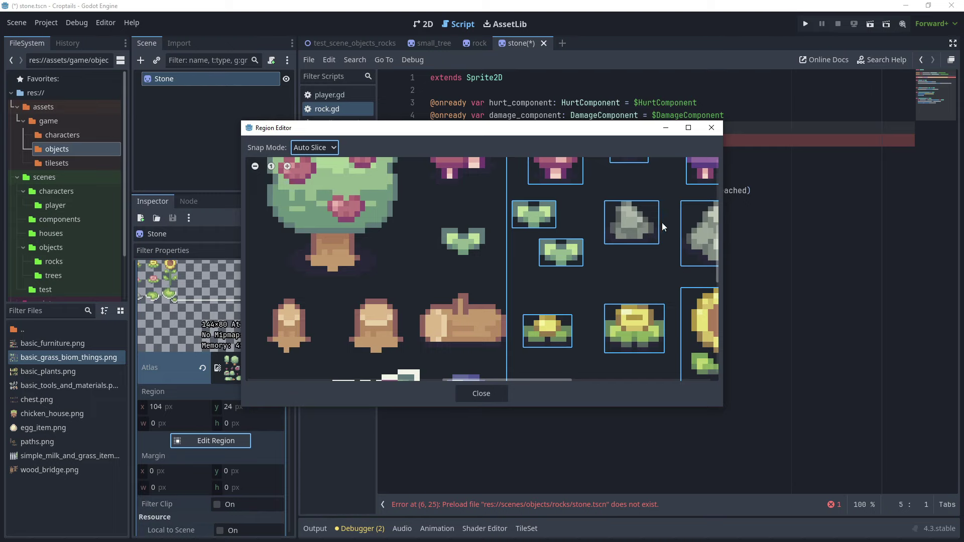
pyautogui.scroll(-3, 658, 223)
pyautogui.scroll(2, 648, 224)
pyautogui.click(643, 221)
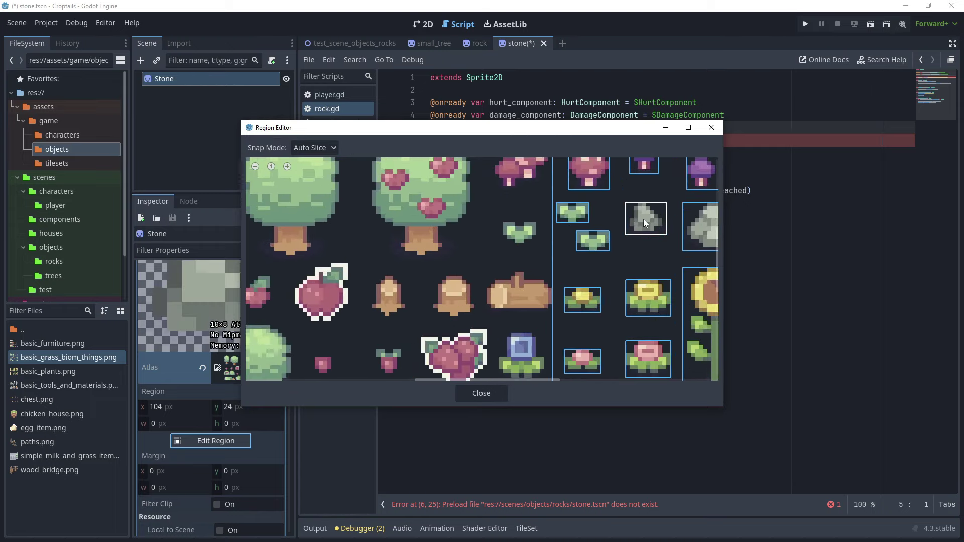
pyautogui.scroll(2, 622, 200)
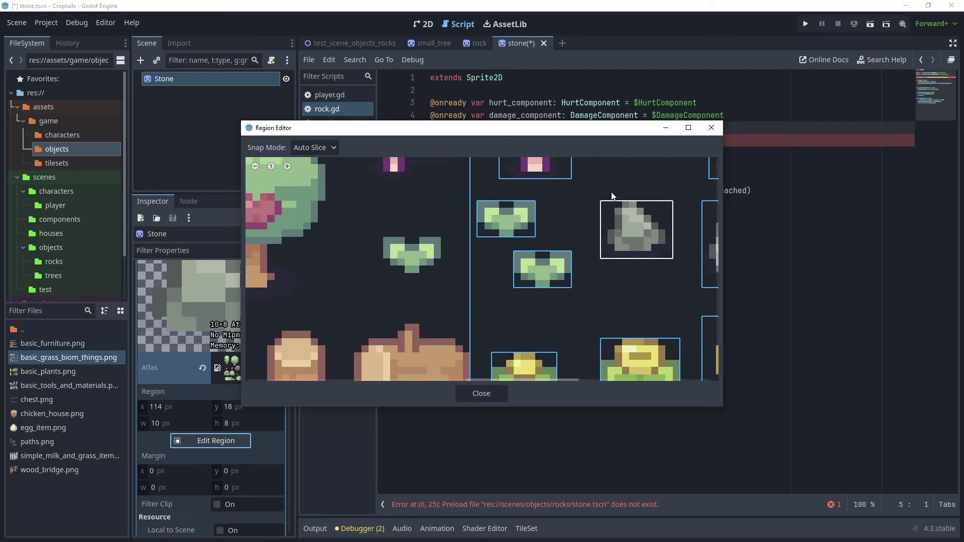
pyautogui.click(493, 394)
# Inspect the cropped Stone sprite up close in the 2D view and save the stone scene
pyautogui.click(427, 25)
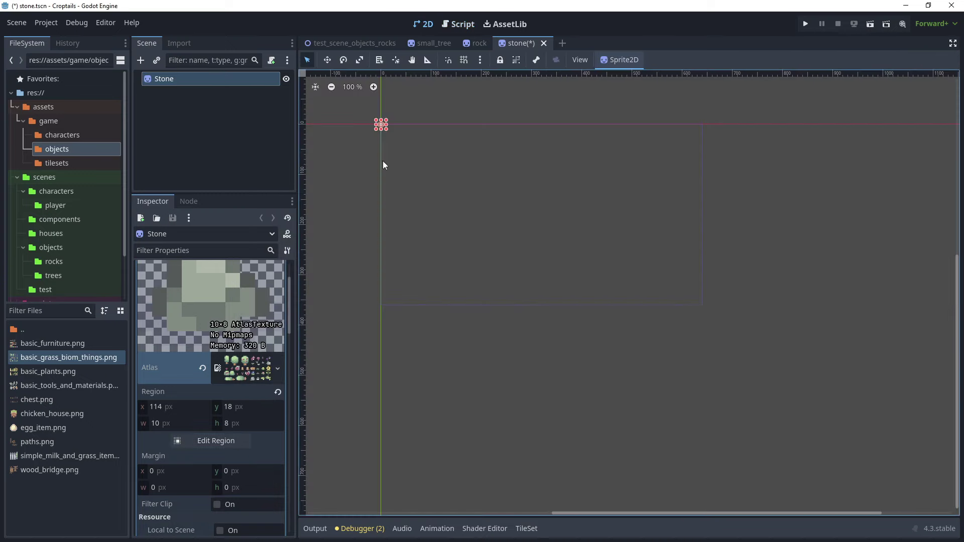
pyautogui.scroll(10, 391, 140)
pyautogui.moveTo(391, 139); pyautogui.dragTo(489, 201, button='middle')
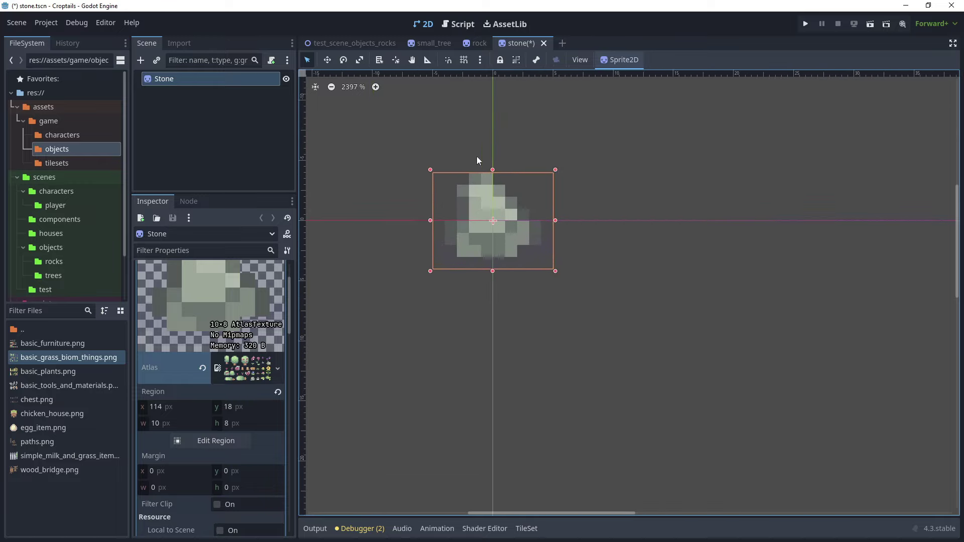
pyautogui.scroll(-3, 573, 272)
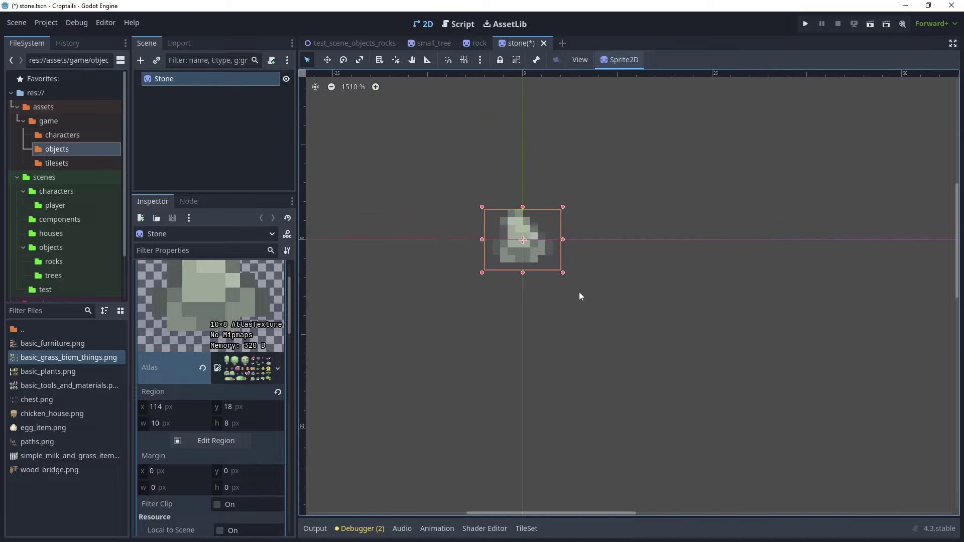
pyautogui.hotkey('ctrl', 's')
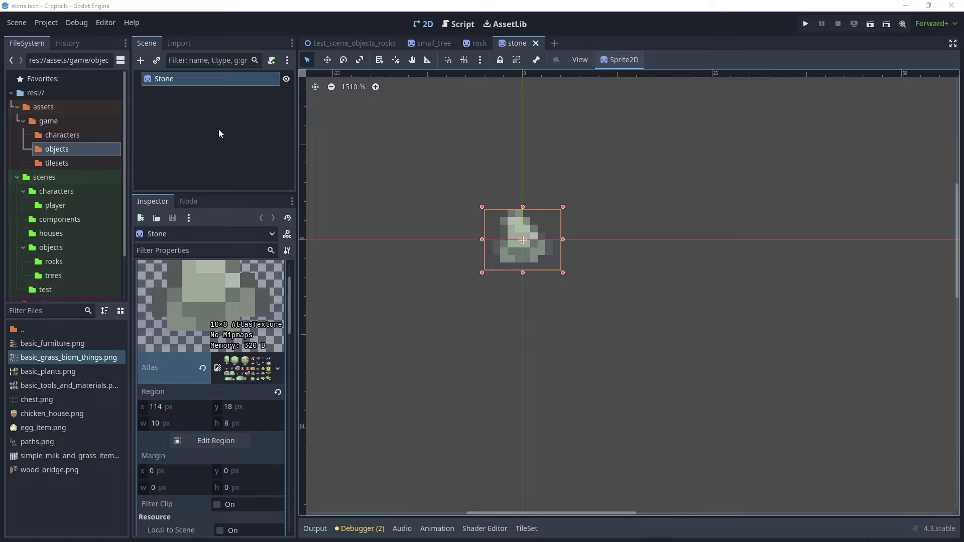
# Instance collectable_component.tscn from scenes/components under the Stone node and add a CollisionShape2D as its child
pyautogui.click(78, 219)
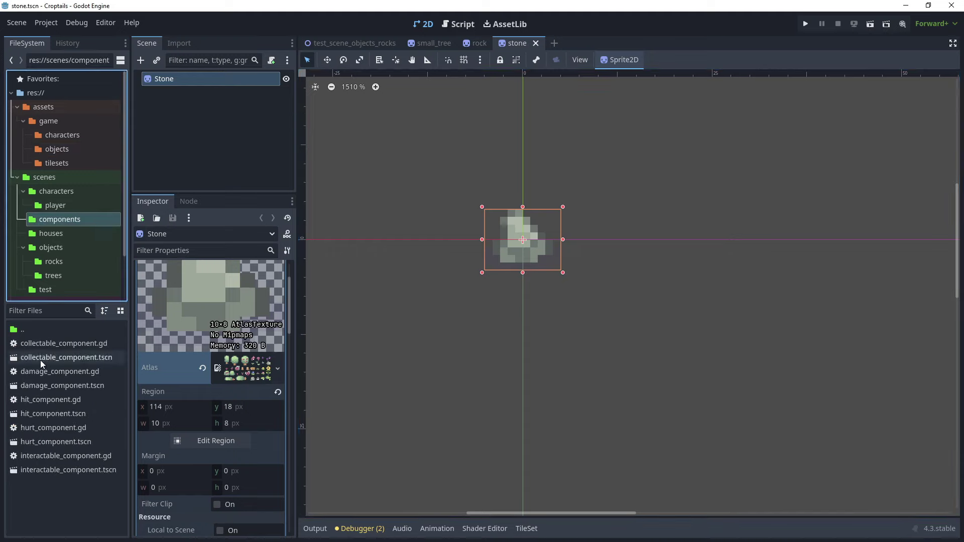
pyautogui.moveTo(66, 359); pyautogui.dragTo(167, 83)
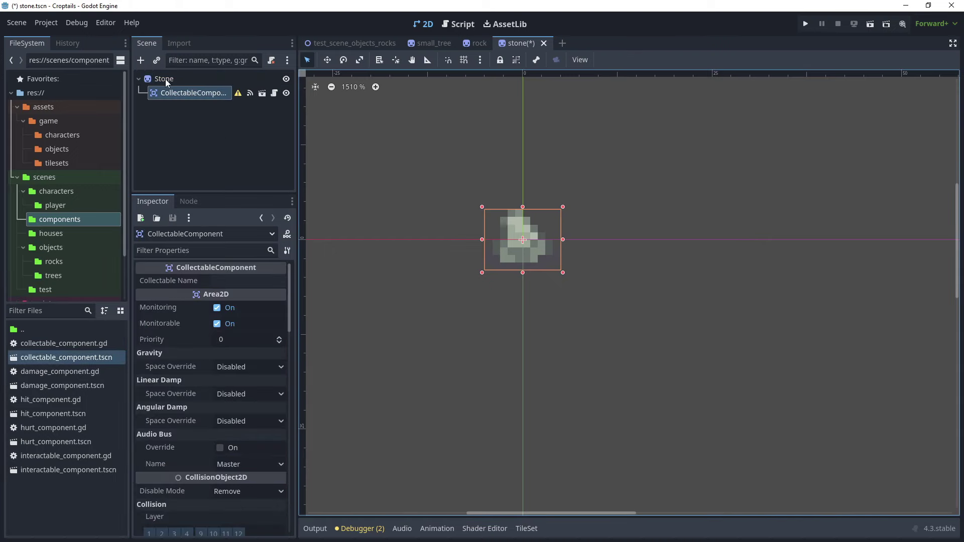
pyautogui.rightClick(180, 91)
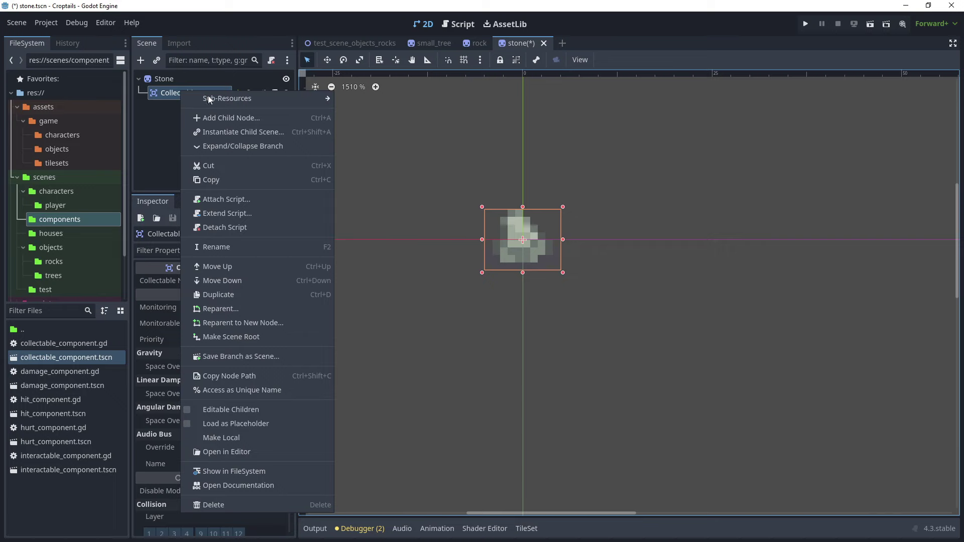
pyautogui.click(211, 117)
pyautogui.write('collision')
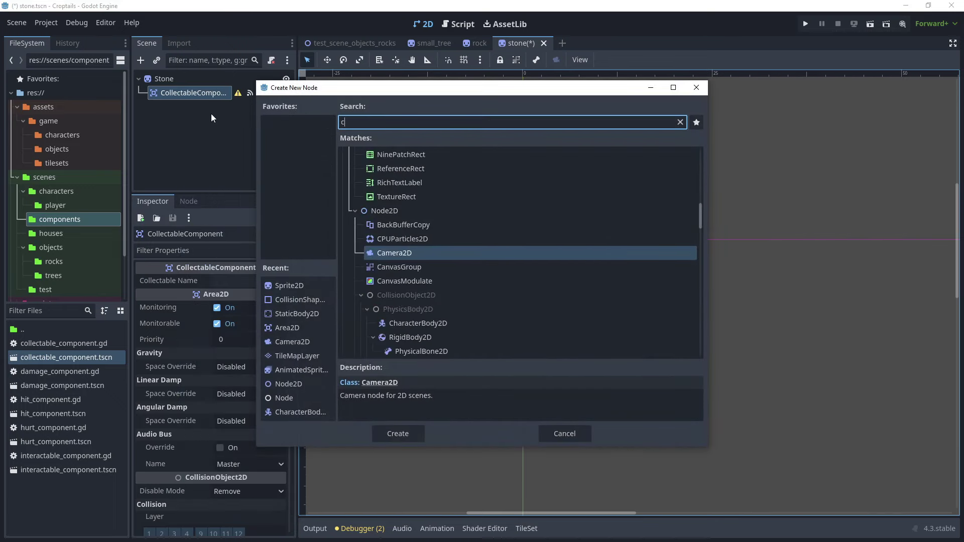
pyautogui.press('Return')
# Give the CollisionShape2D a new CircleShape2D and shrink the circle to fit closely around the stone
pyautogui.click(256, 282)
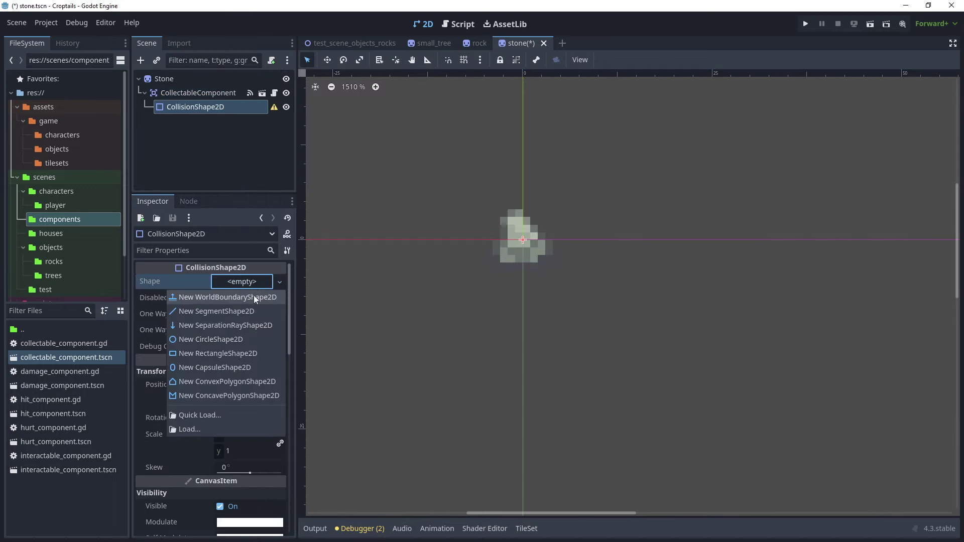
pyautogui.click(229, 339)
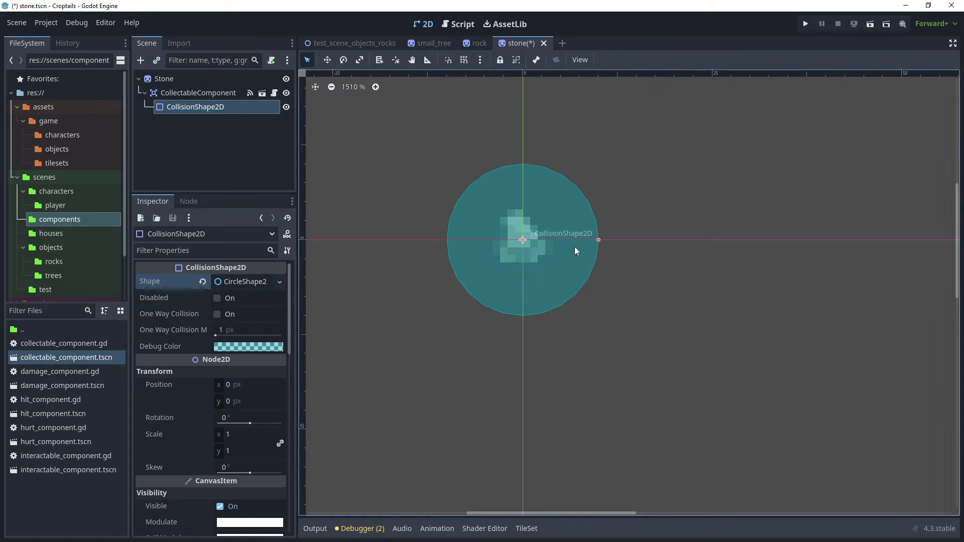
pyautogui.moveTo(585, 240); pyautogui.dragTo(553, 240)
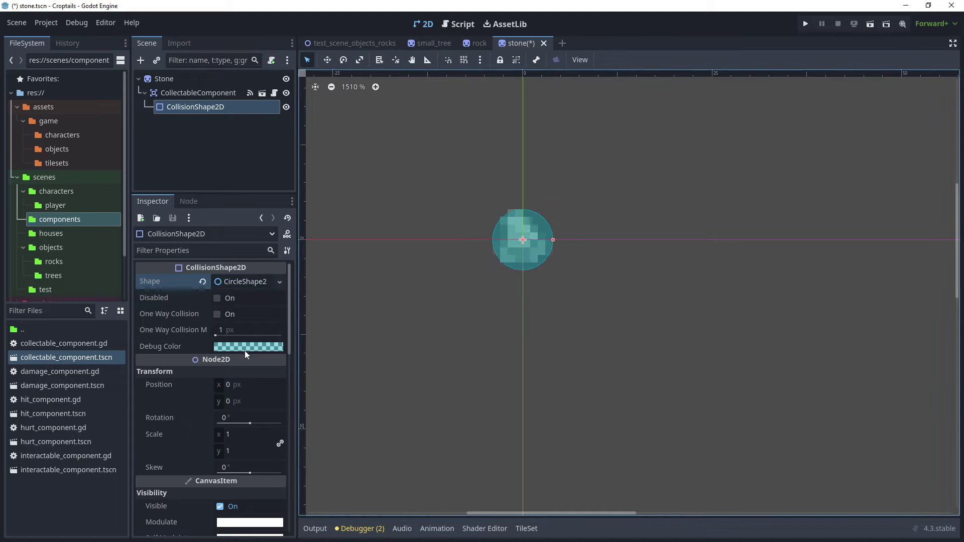
# Change the collision shape's debug color to a translucent green, hex 1ca4456b, and save the stone scene
pyautogui.click(265, 346)
pyautogui.moveTo(200, 151); pyautogui.dragTo(186, 149)
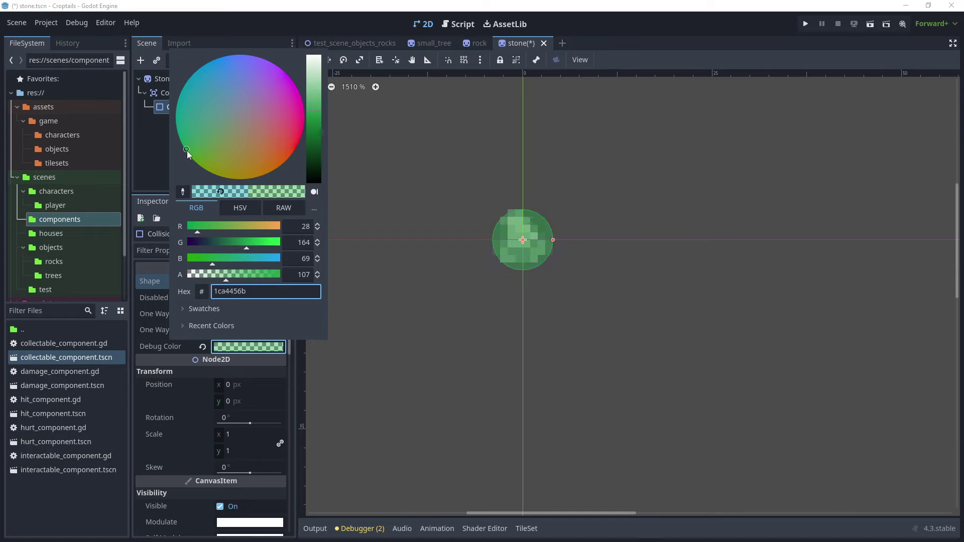
pyautogui.click(428, 194)
pyautogui.hotkey('ctrl', 's')
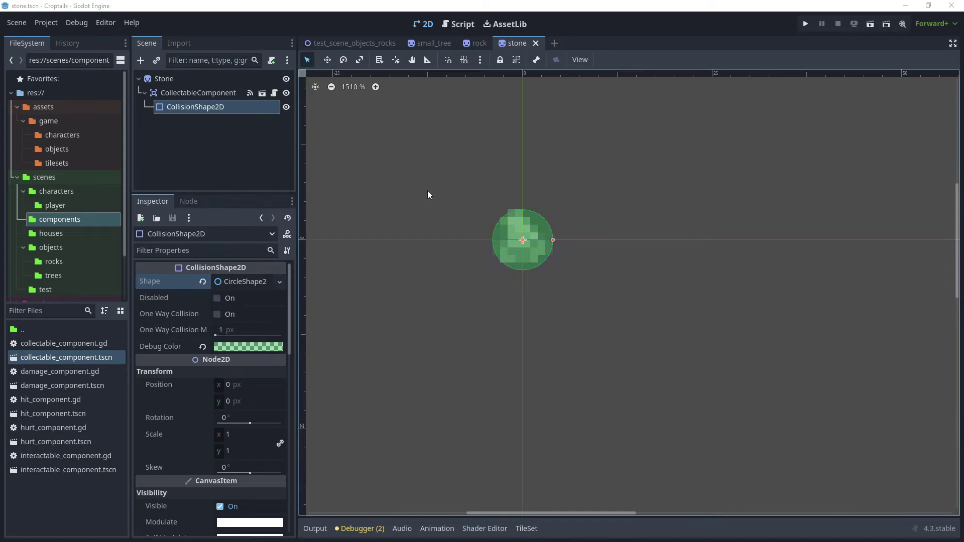
# Set the CollectableComponent's Collectable Name to stone, check its collision layer and mask, and save the stone scene
pyautogui.click(194, 94)
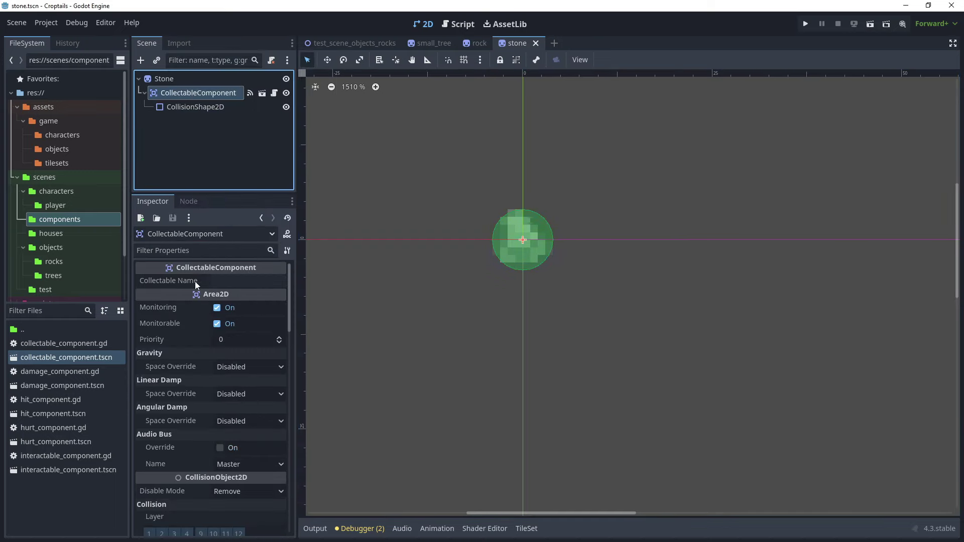
pyautogui.click(222, 281)
pyautogui.write('stone')
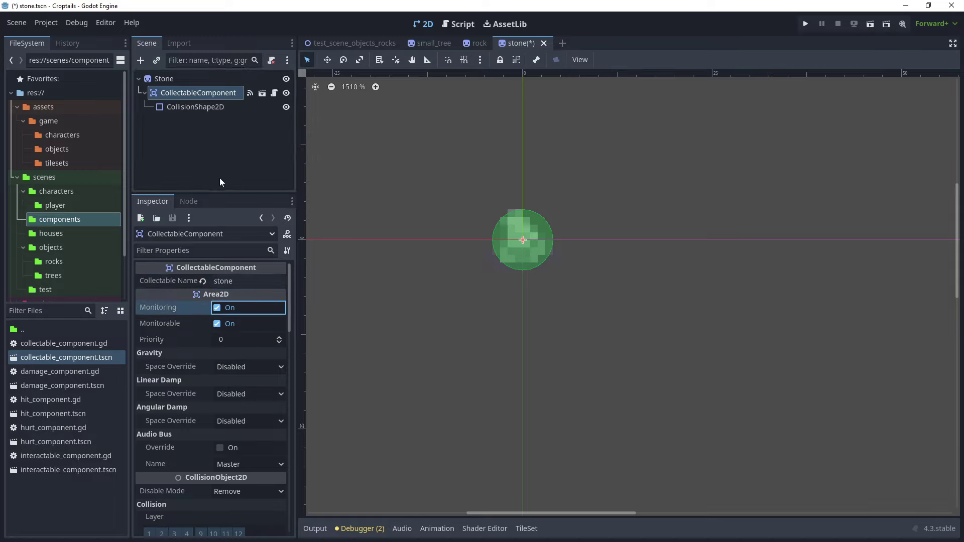
pyautogui.scroll(-5, 223, 361)
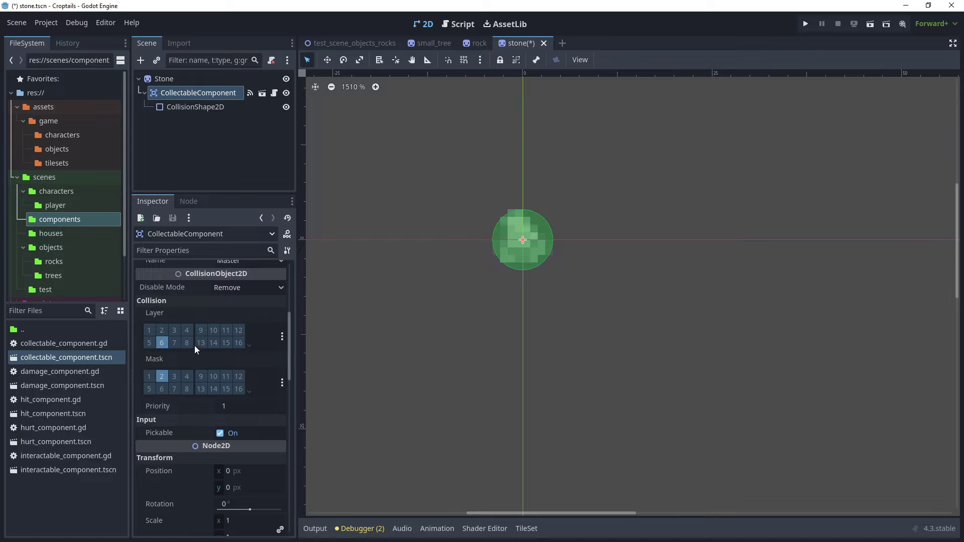
pyautogui.doubleClick(92, 360)
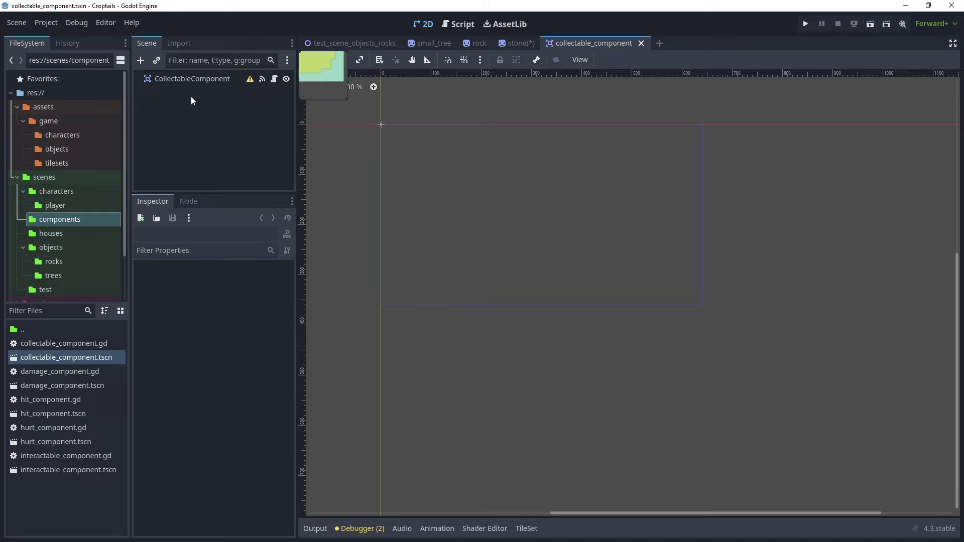
pyautogui.click(641, 44)
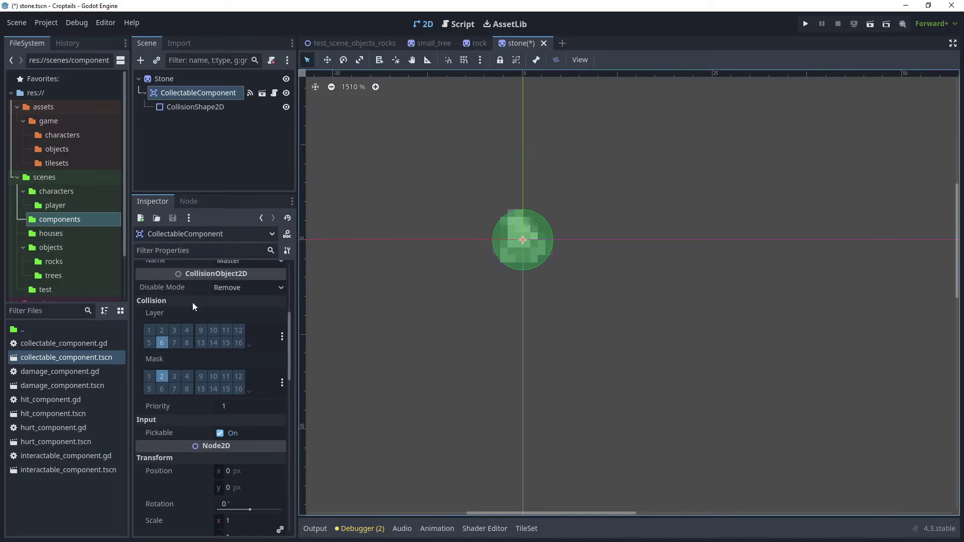
pyautogui.scroll(5, 192, 302)
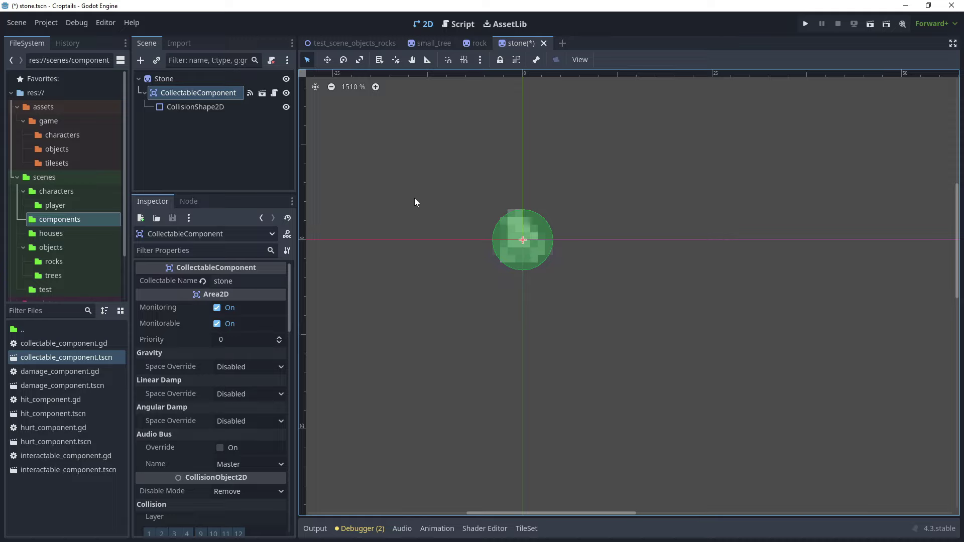
pyautogui.hotkey('ctrl', 's')
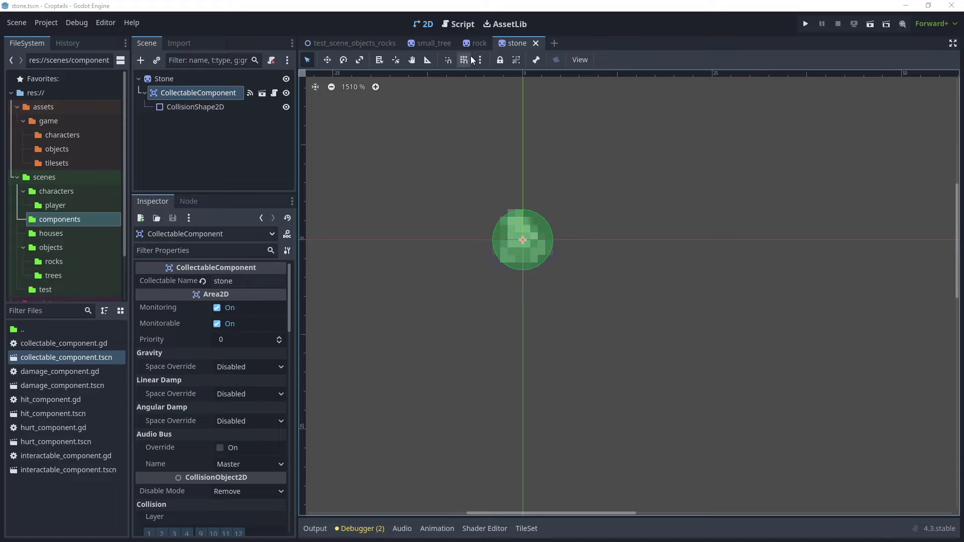
# Open the Rock node's script from the rock scene and rename the preloaded log_scene variable to stone_scene
pyautogui.click(477, 42)
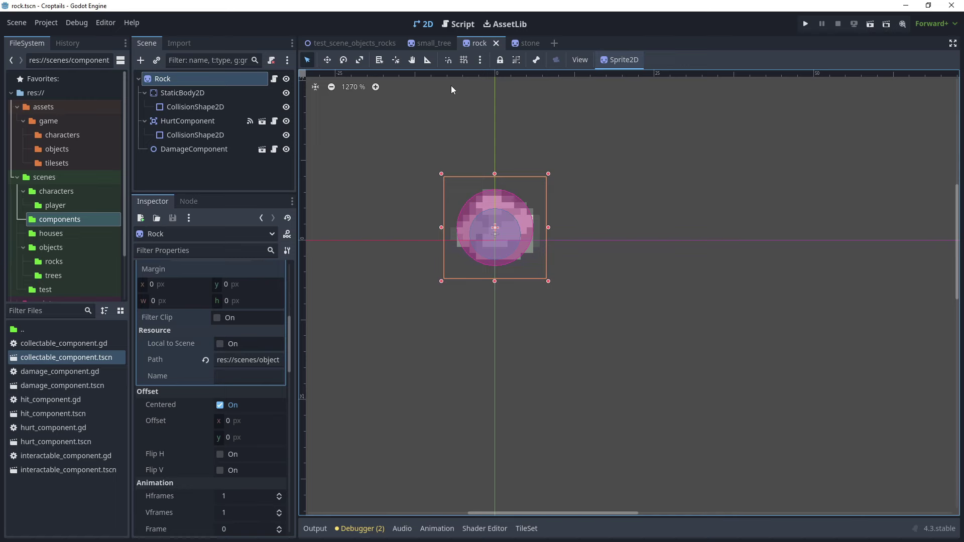
pyautogui.click(274, 79)
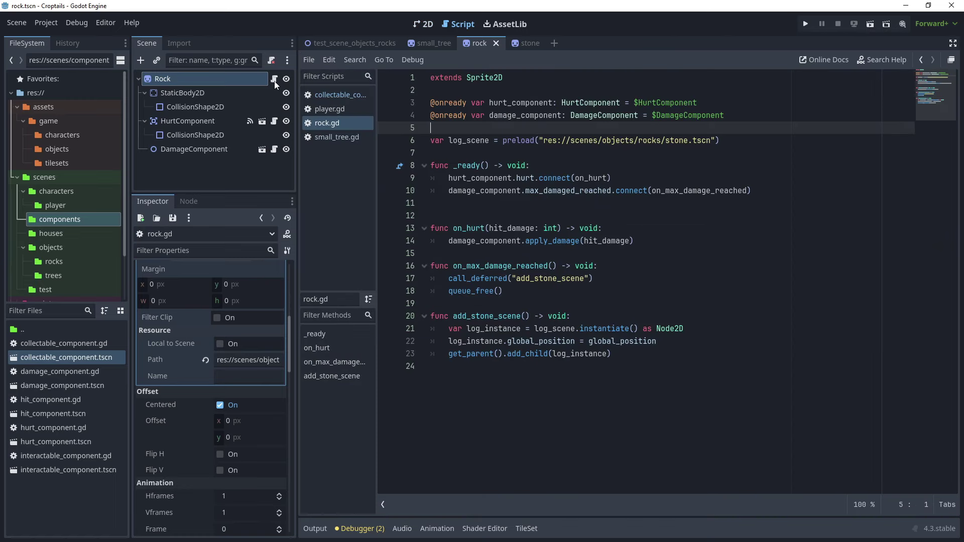
pyautogui.click(609, 164)
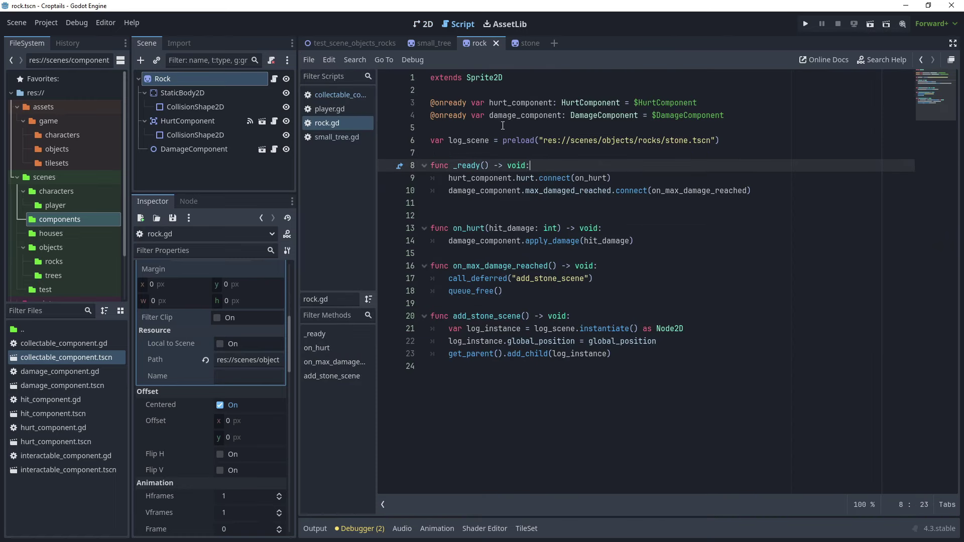
pyautogui.tripleClick(692, 139)
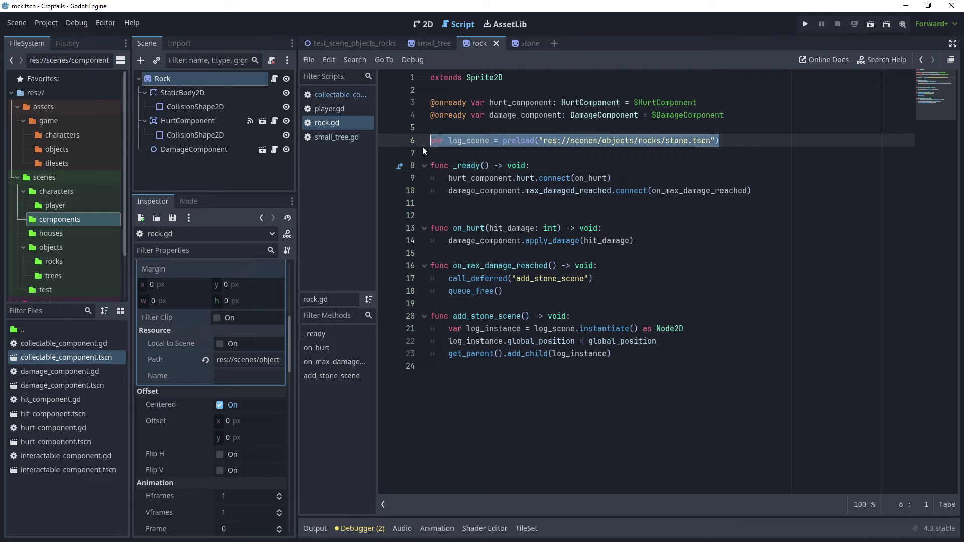
pyautogui.click(646, 173)
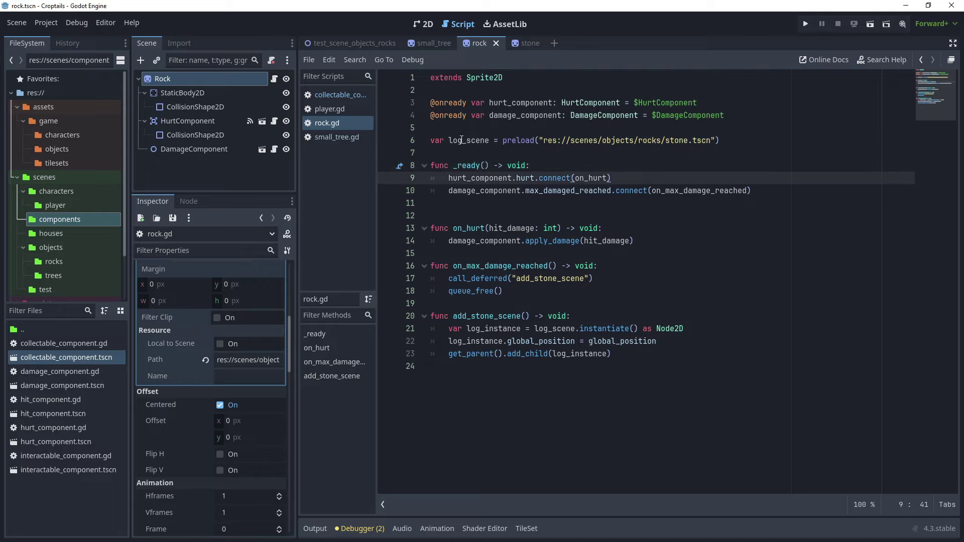
pyautogui.click(463, 140)
pyautogui.press('BackSpace')
pyautogui.press('BackSpace')
pyautogui.press('BackSpace')
pyautogui.write('stone')
pyautogui.hotkey('ctrl', 'd')
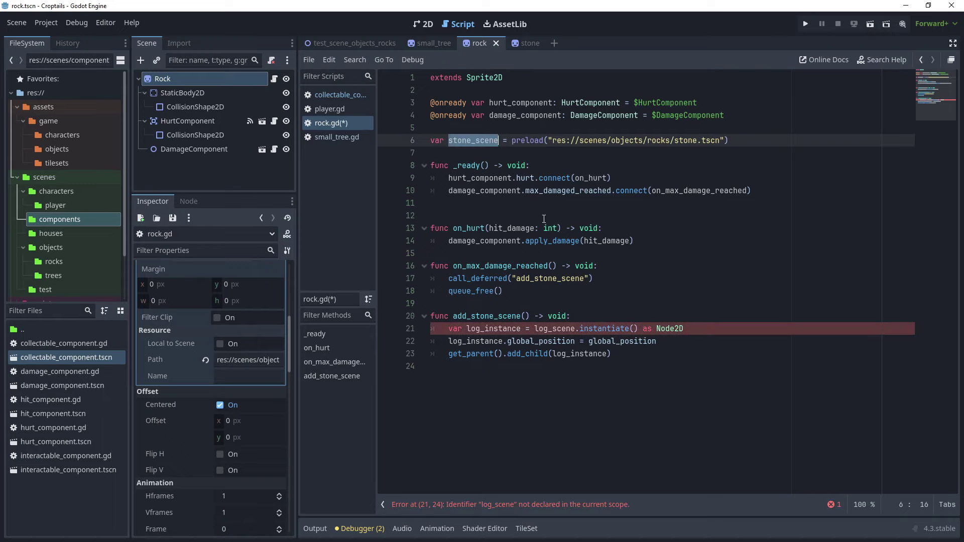
# In add_stone_scene(), rename the log_instance variable declaration to stone_instance and instantiate it from stone_scene
pyautogui.click(480, 329)
pyautogui.press('BackSpace')
pyautogui.press('BackSpace')
pyautogui.press('BackSpace')
pyautogui.write('stone')
pyautogui.write('stone_scene')
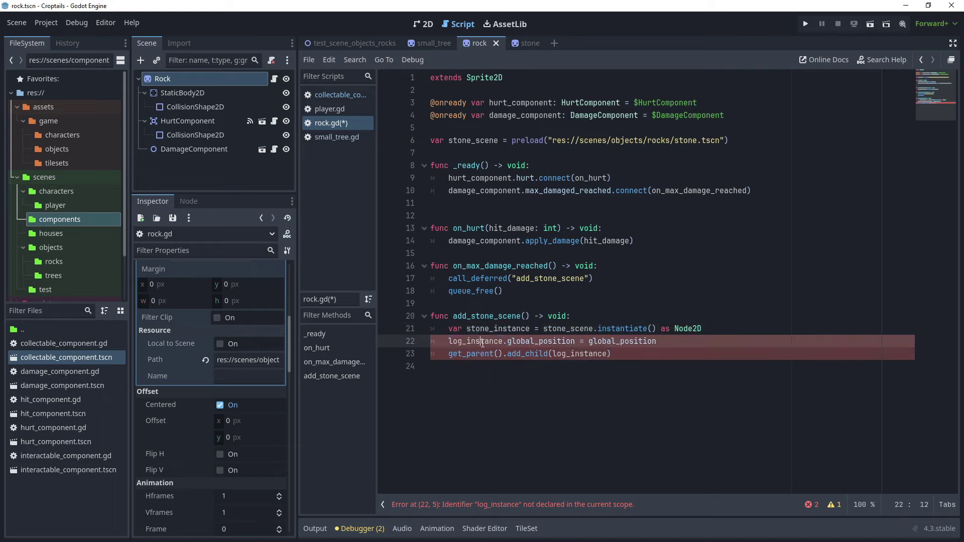
# Replace log_instance with stone_instance in the global_position and add_child lines of add_stone_scene(), and save rock.gd
pyautogui.write('stone_instance')
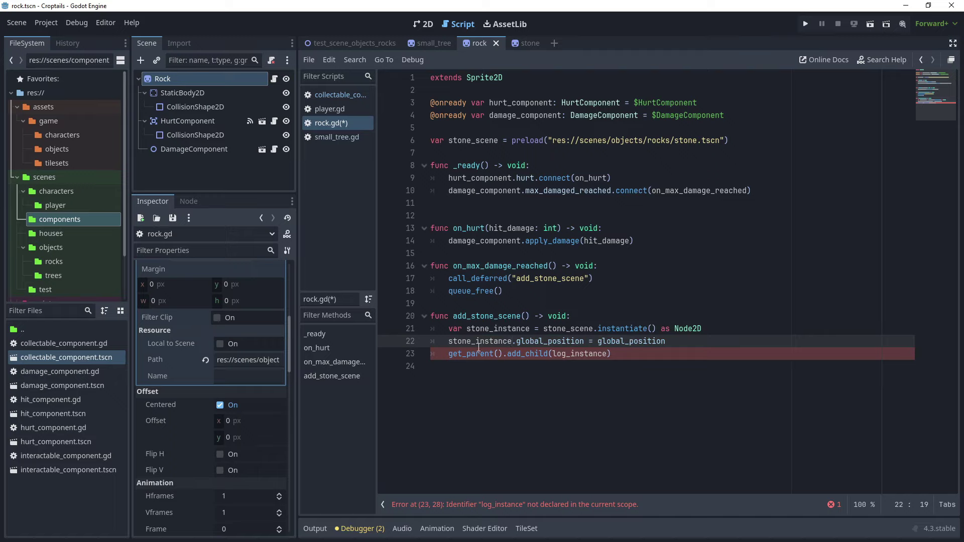
pyautogui.click(579, 357)
pyautogui.doubleClick(579, 354)
pyautogui.write('stone_instance')
pyautogui.hotkey('ctrl', 's')
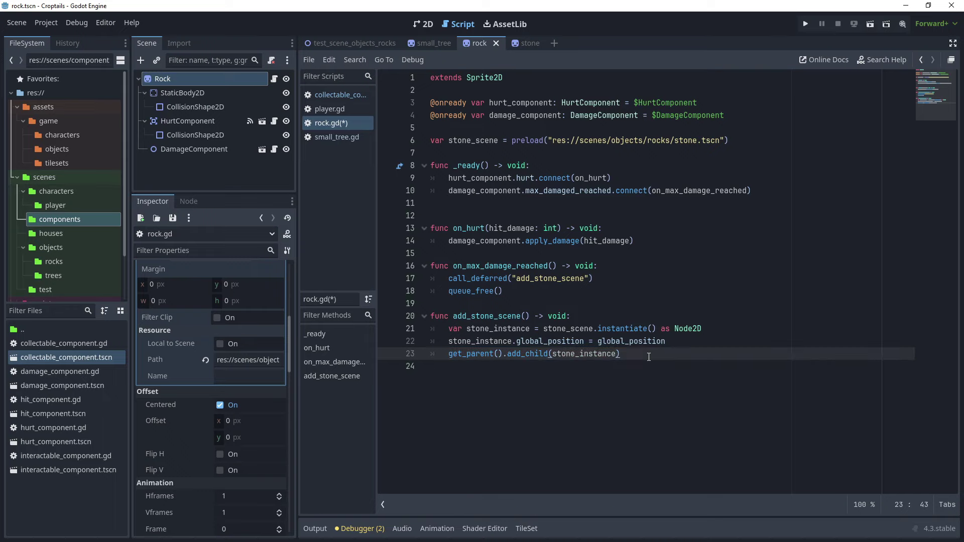
pyautogui.click(552, 303)
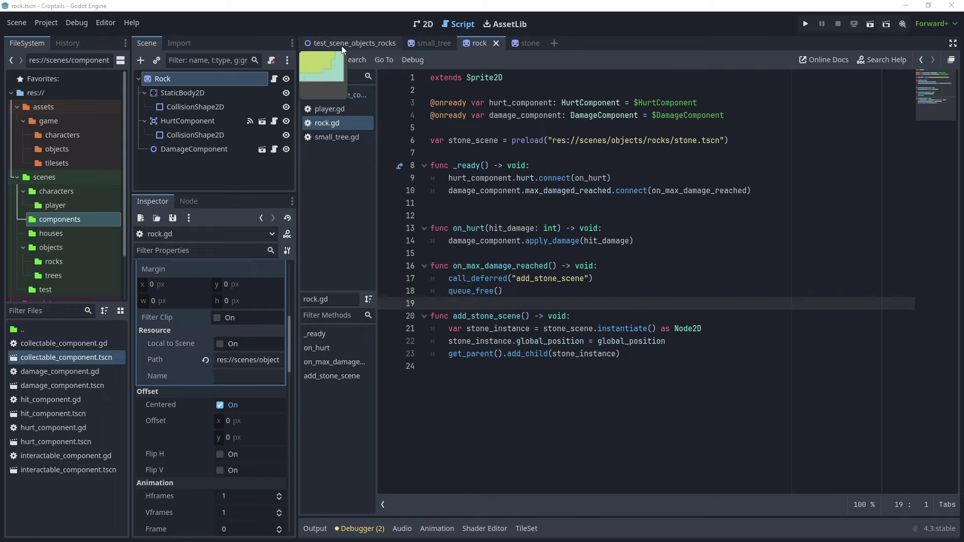
# In the test_scene_objects_rocks scene, add a TileMapLayer node under GameTileMap and name it Rocks
pyautogui.click(377, 44)
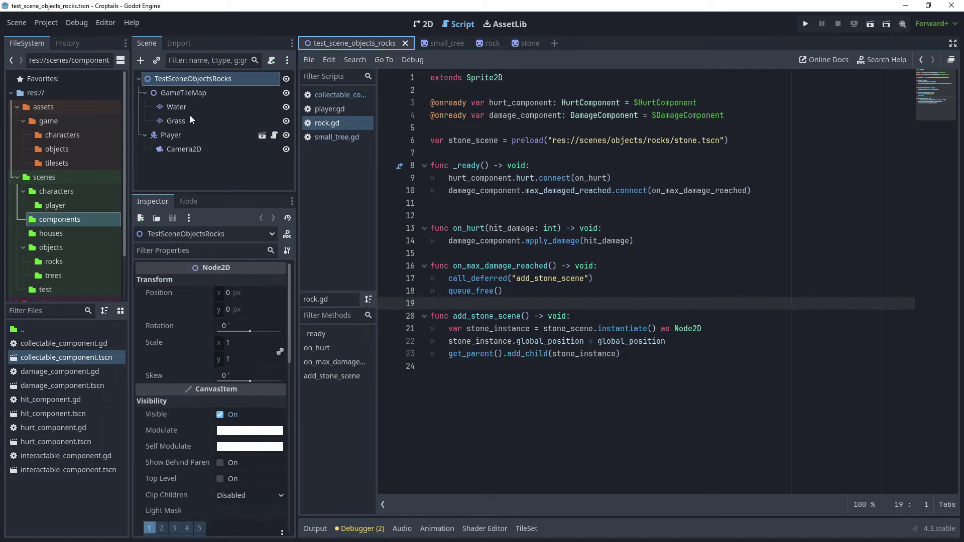
pyautogui.click(201, 93)
pyautogui.rightClick(205, 94)
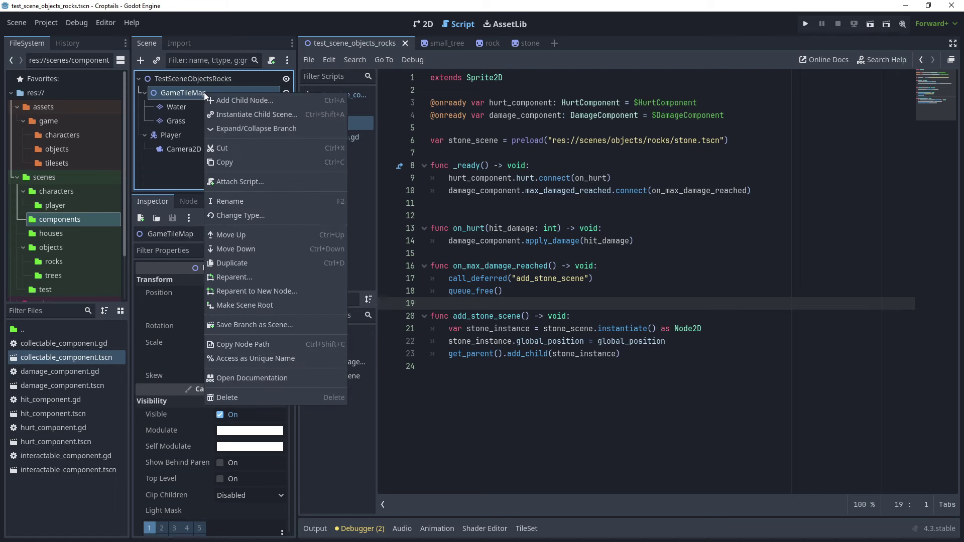
pyautogui.click(246, 101)
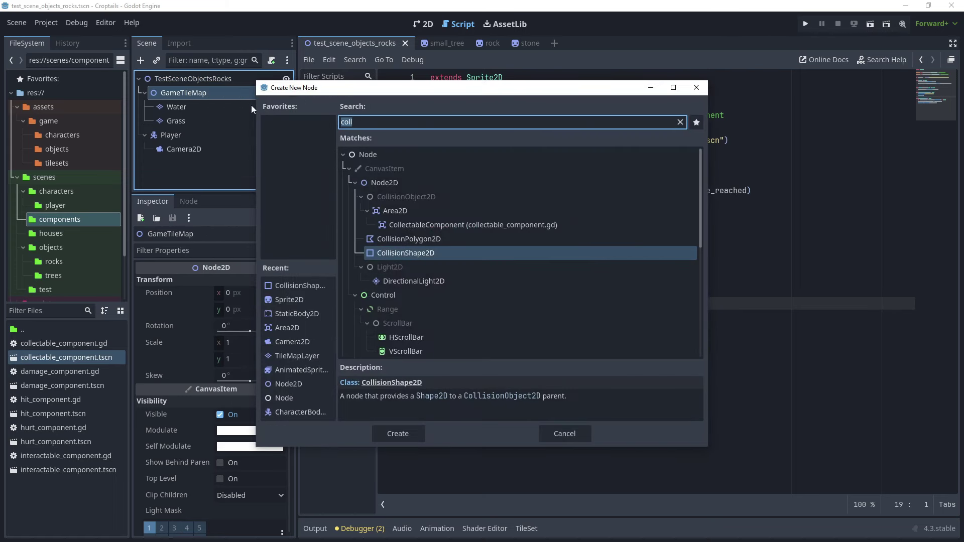
pyautogui.write('emap')
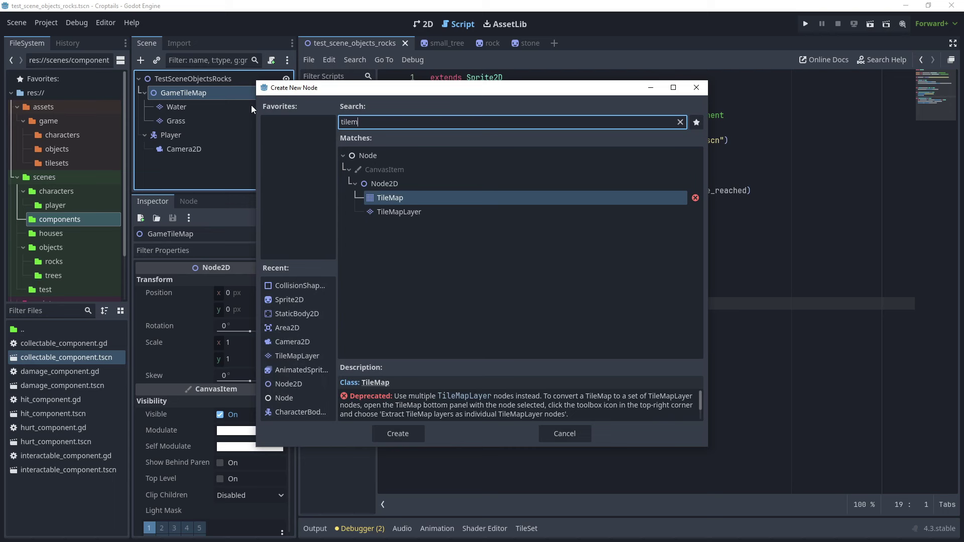
pyautogui.press('Down')
pyautogui.press('Return')
pyautogui.press('F2')
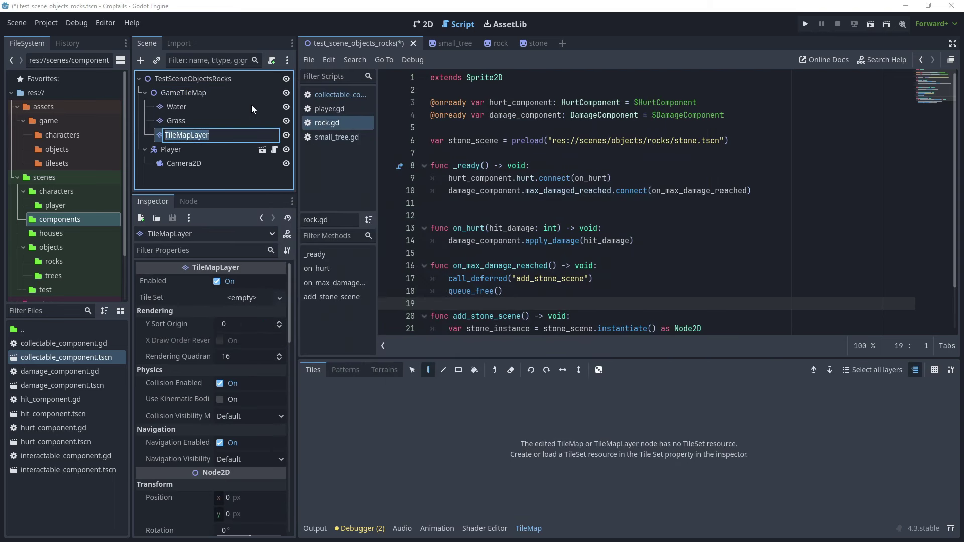
pyautogui.write('Rocks')
pyautogui.press('Return')
# Assign the existing game_tile_set.tres resource as the Rocks layer's Tile Set
pyautogui.click(424, 24)
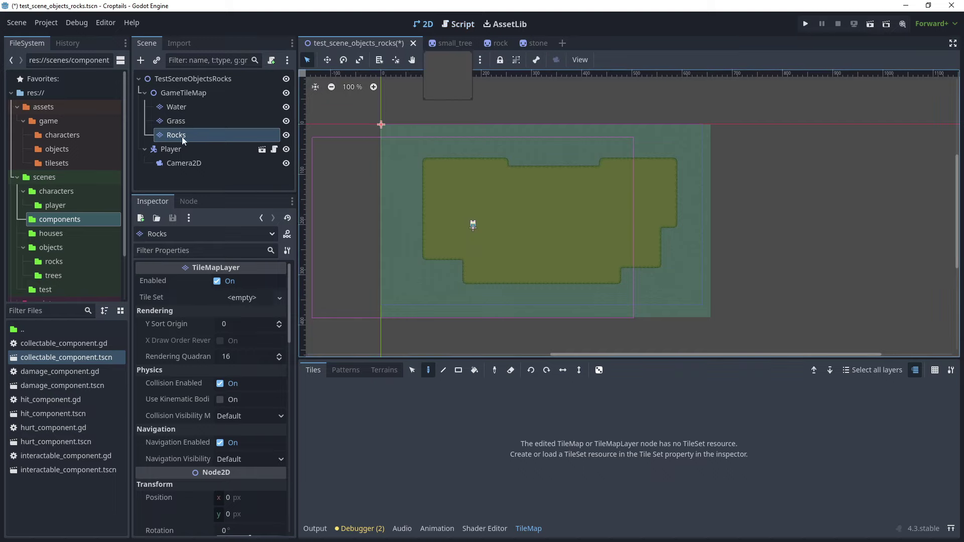
pyautogui.click(208, 134)
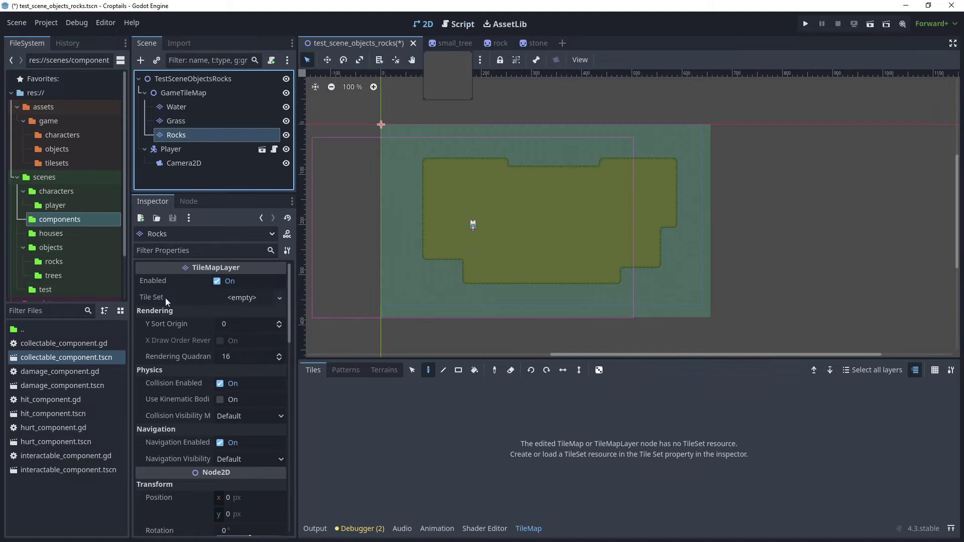
pyautogui.click(243, 300)
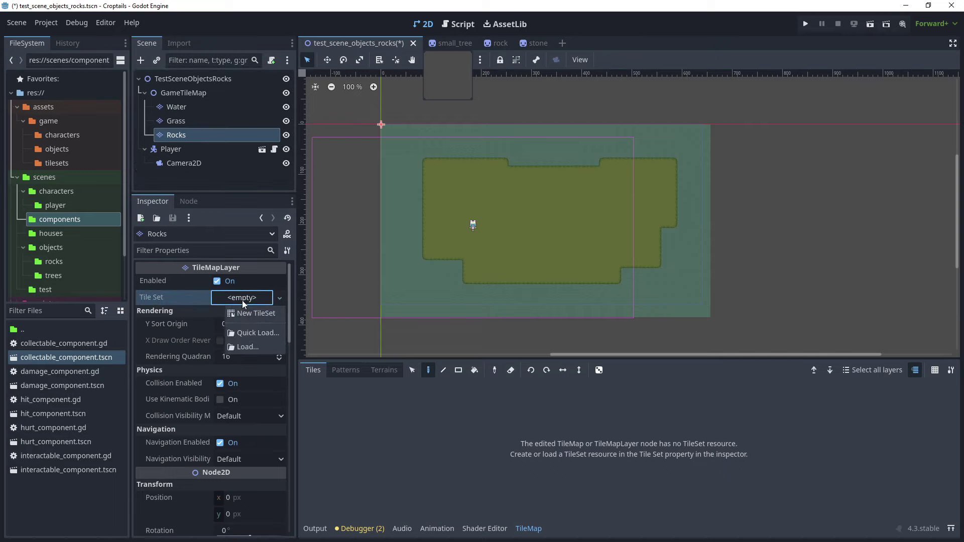
pyautogui.click(257, 333)
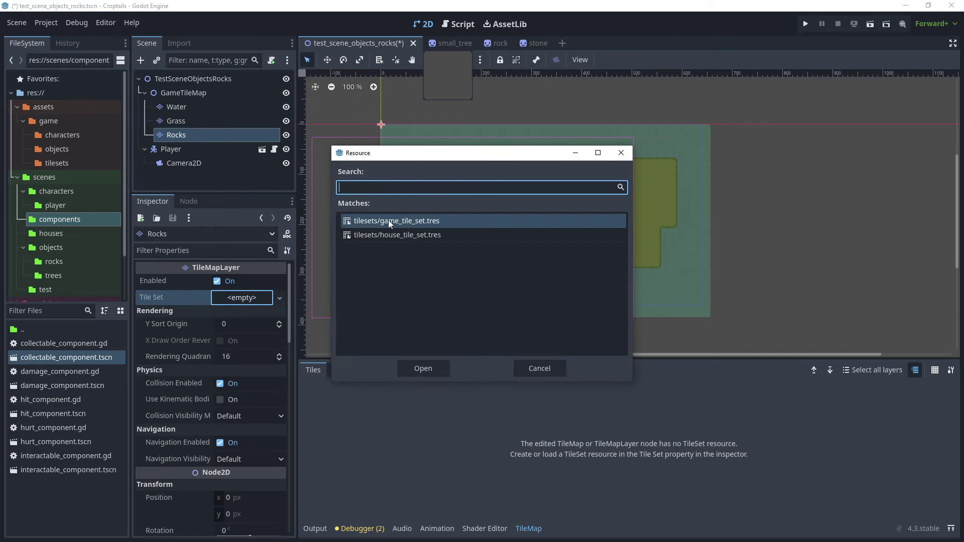
pyautogui.click(430, 367)
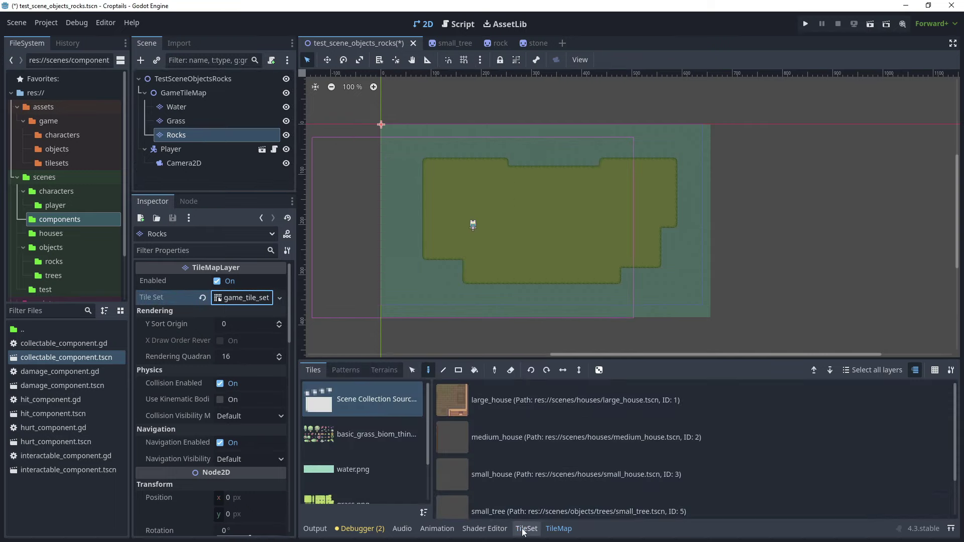
# Add scenes/objects/rocks/rock.tscn to the tile set's scene collection source
pyautogui.click(525, 528)
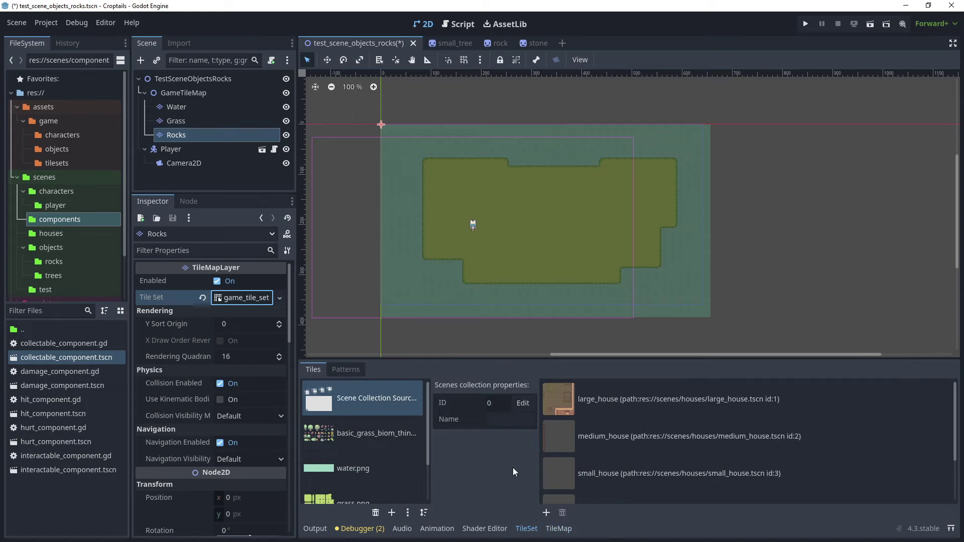
pyautogui.click(358, 401)
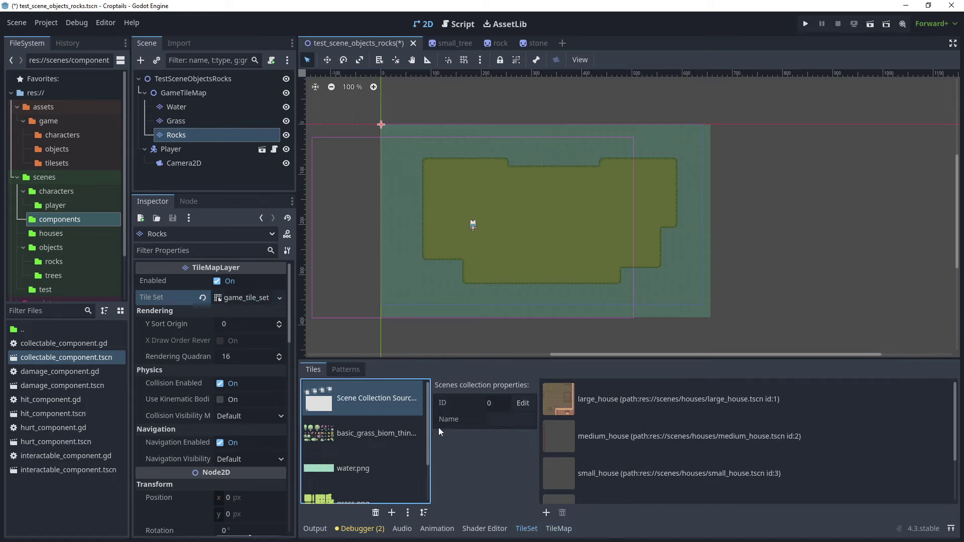
pyautogui.click(546, 513)
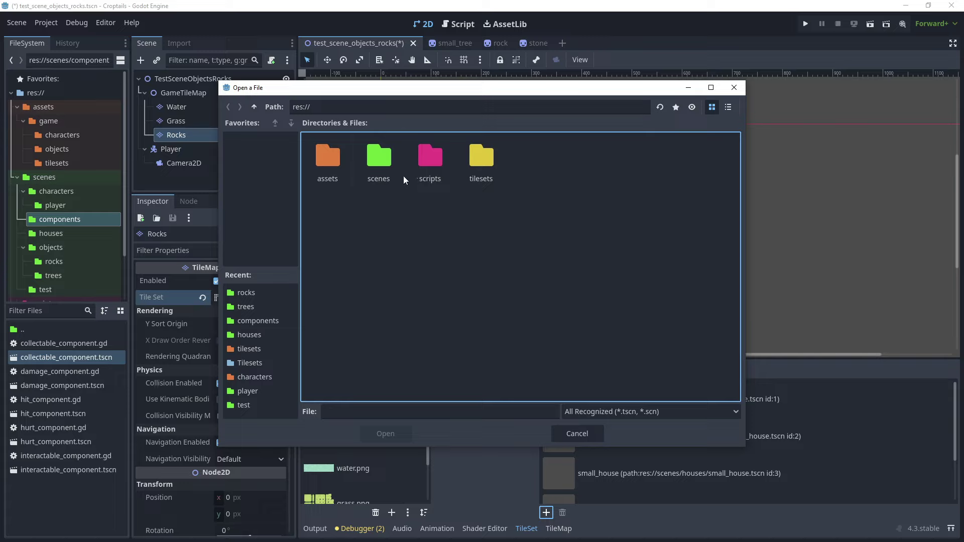
pyautogui.doubleClick(380, 160)
pyautogui.doubleClick(485, 165)
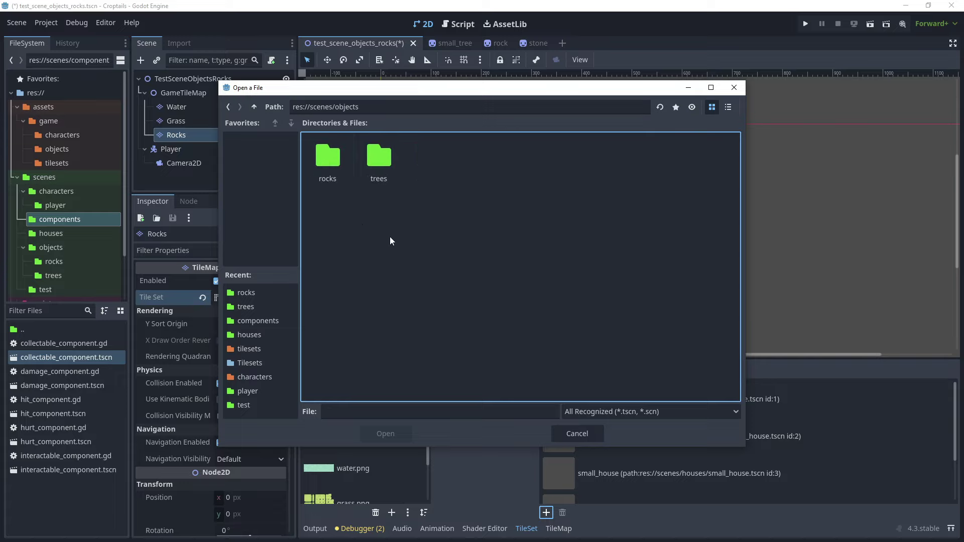
pyautogui.doubleClick(339, 164)
pyautogui.click(332, 197)
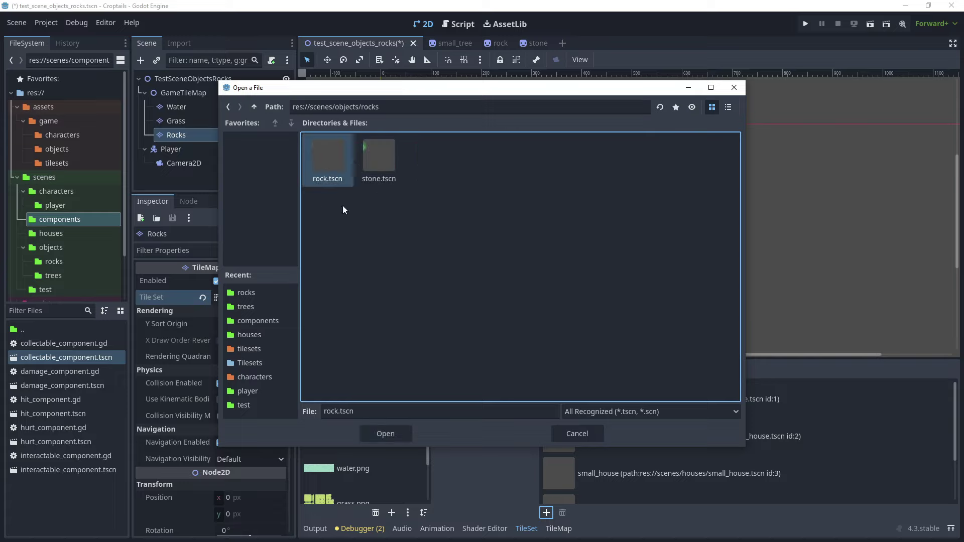
pyautogui.click(383, 433)
pyautogui.scroll(-3, 645, 468)
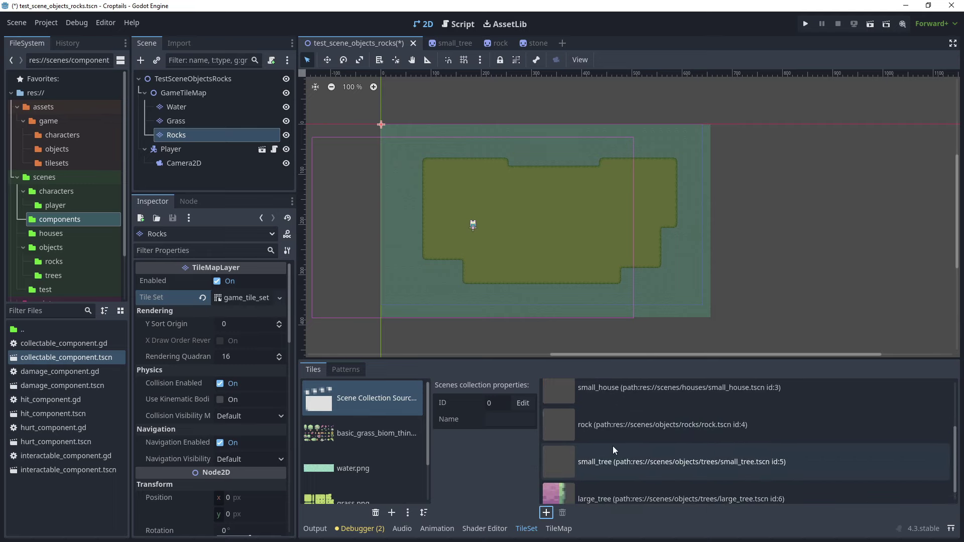
pyautogui.scroll(1, 613, 446)
# Paint three rock scene tiles on the grass around the player in the Rocks layer, and save the test scene
pyautogui.click(560, 529)
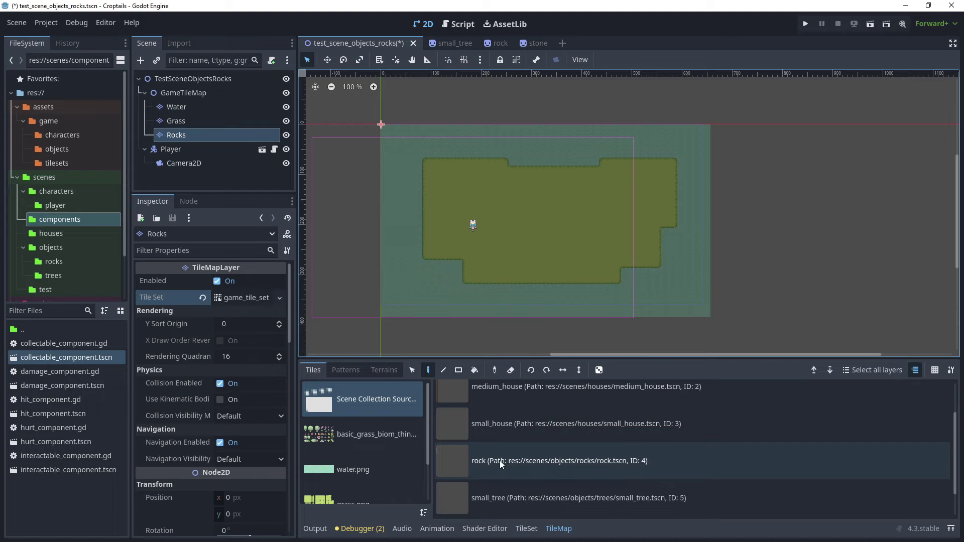
pyautogui.click(504, 464)
pyautogui.scroll(5, 458, 185)
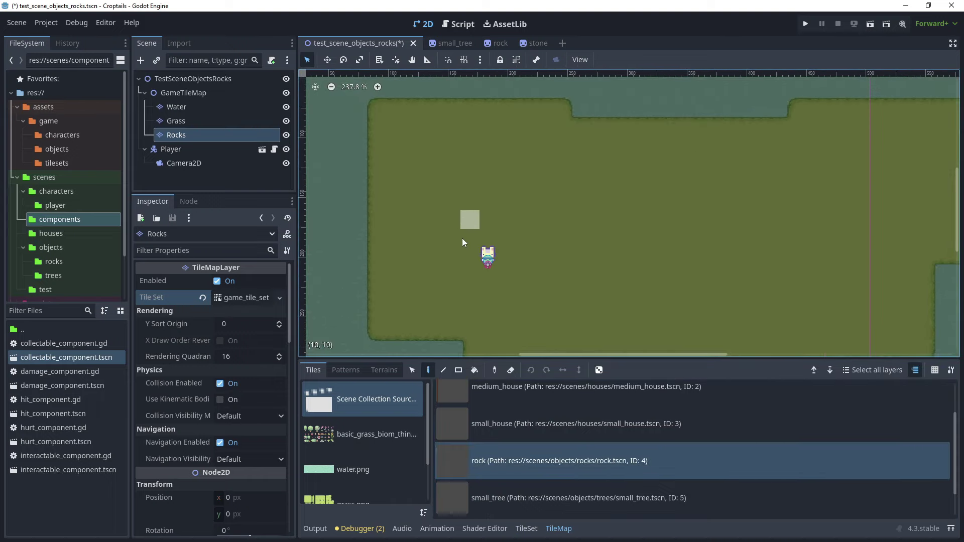
pyautogui.click(450, 217)
pyautogui.click(510, 221)
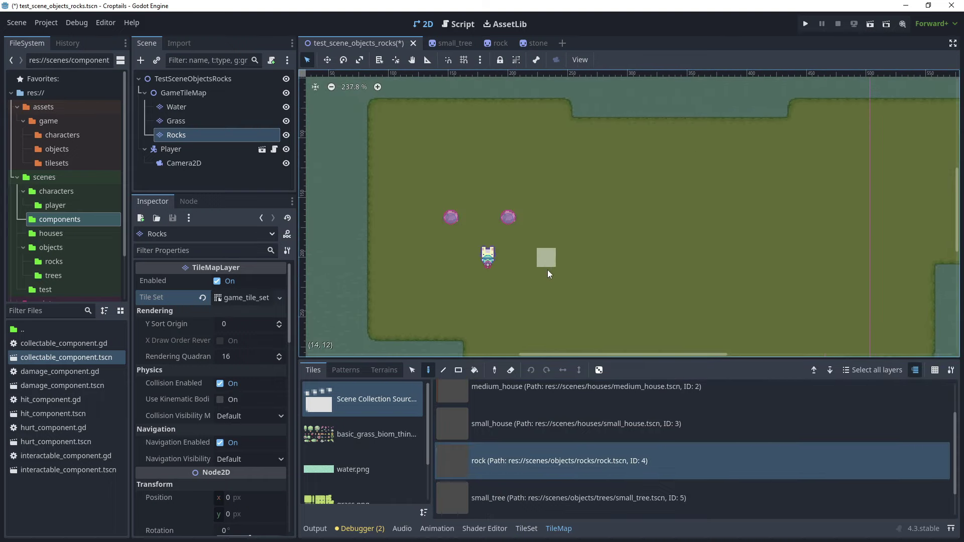
pyautogui.click(538, 260)
pyautogui.hotkey('ctrl', 's')
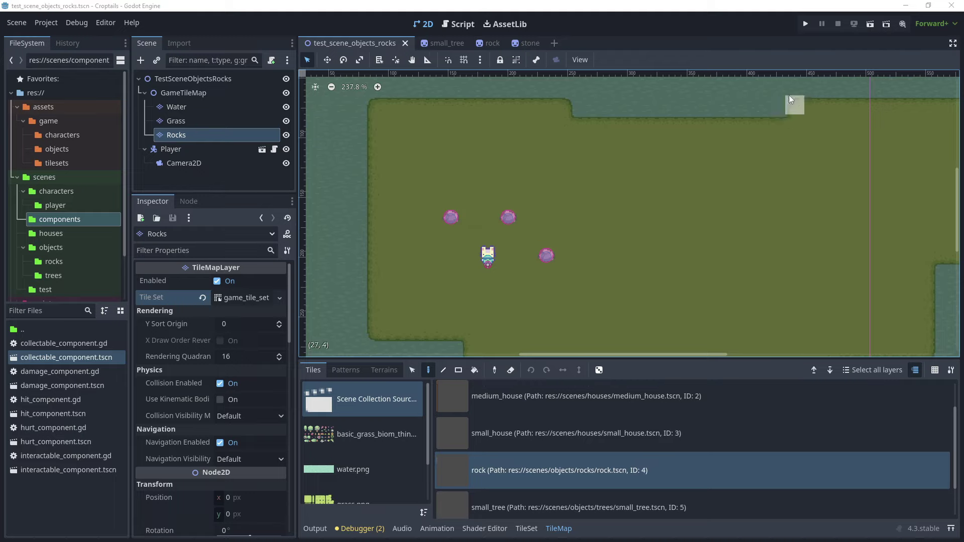
# Run the current rocks test scene, walk the player to the rocks to hit them and collect the dropped stone, and close the game
pyautogui.click(209, 77)
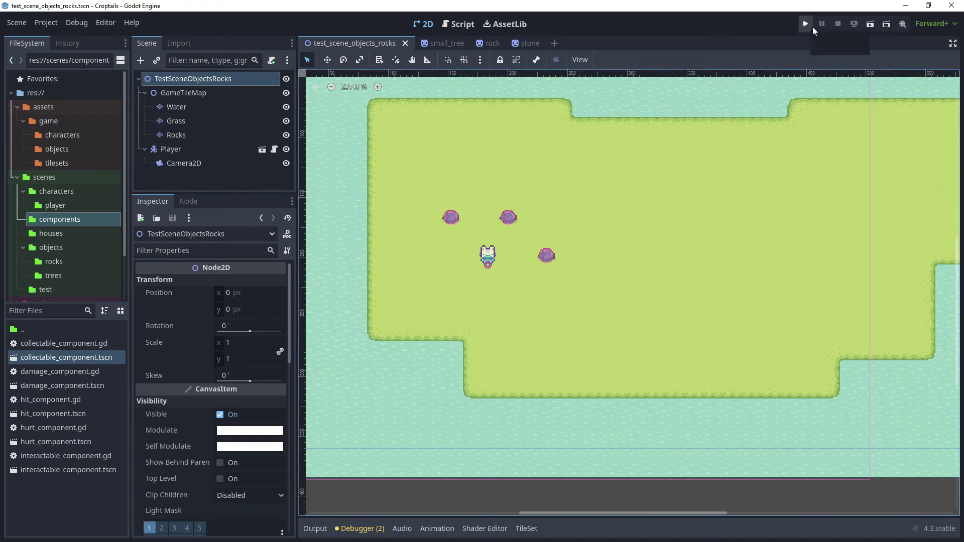
pyautogui.click(871, 26)
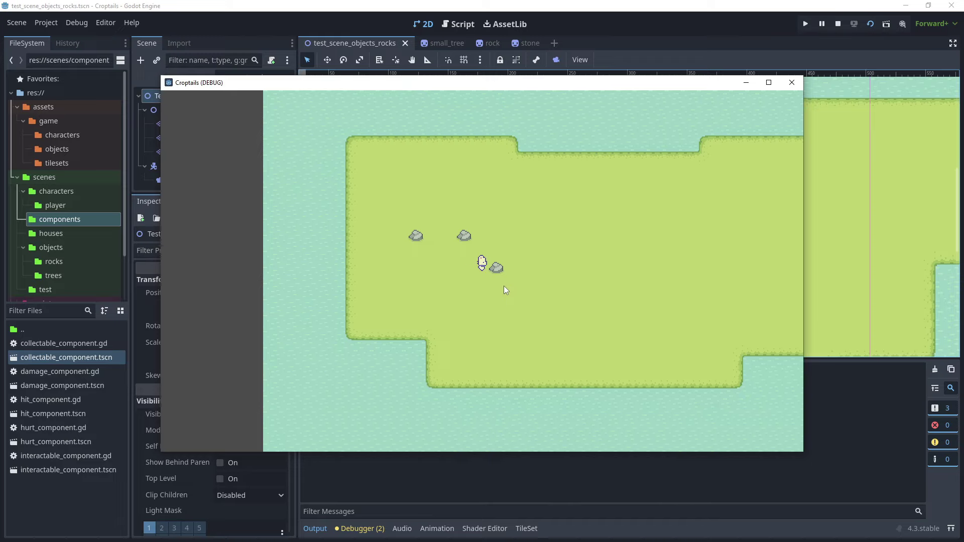
pyautogui.click(504, 285)
pyautogui.press('d')
pyautogui.press('a')
pyautogui.press('w')
pyautogui.press('a')
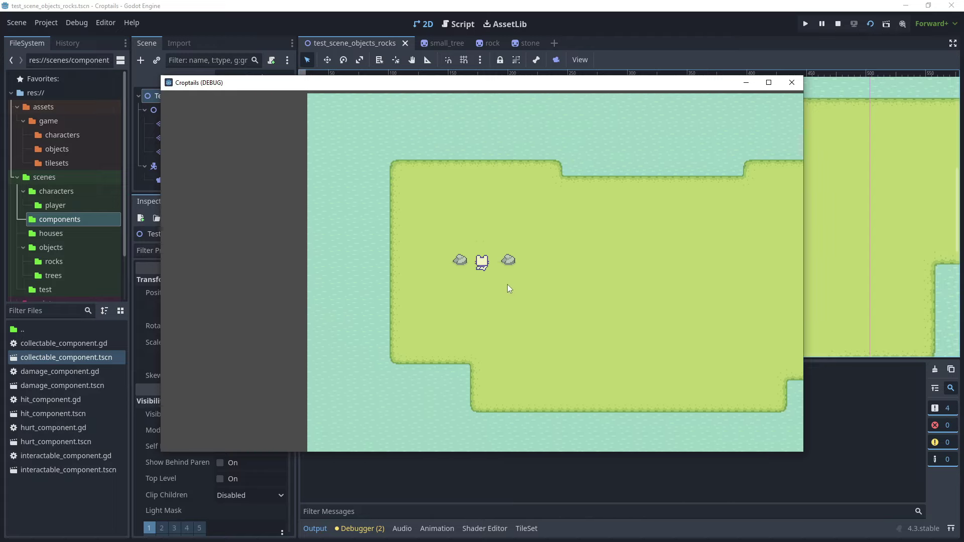
pyautogui.click(496, 291)
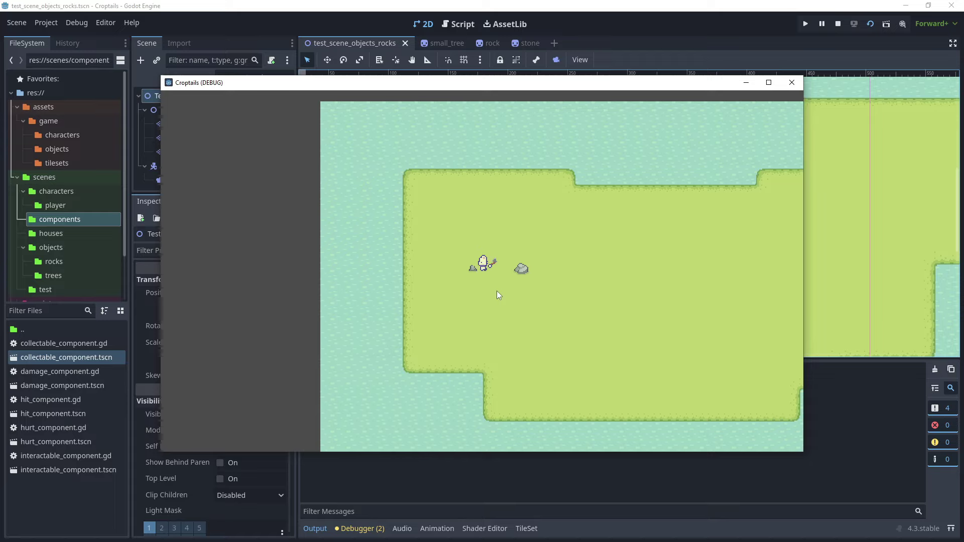
pyautogui.press('a')
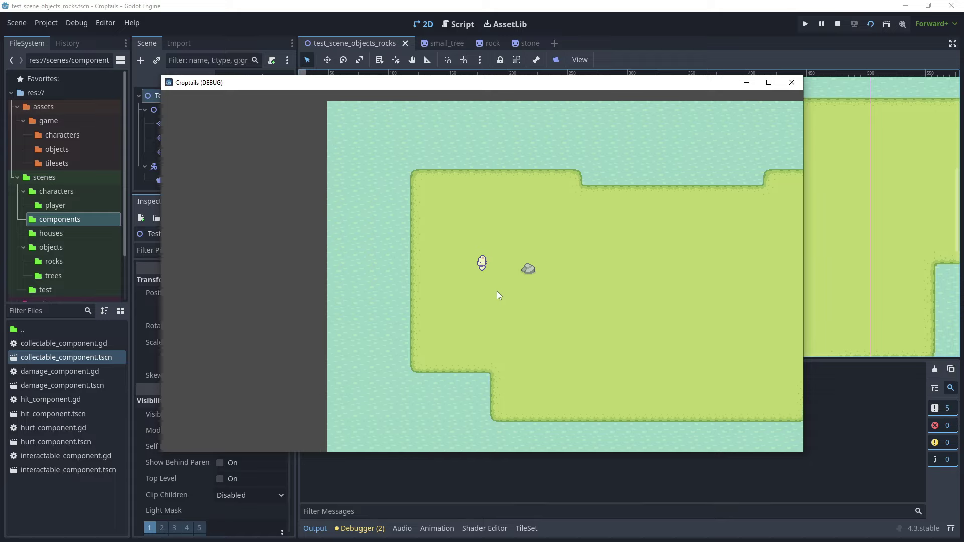
pyautogui.click(791, 83)
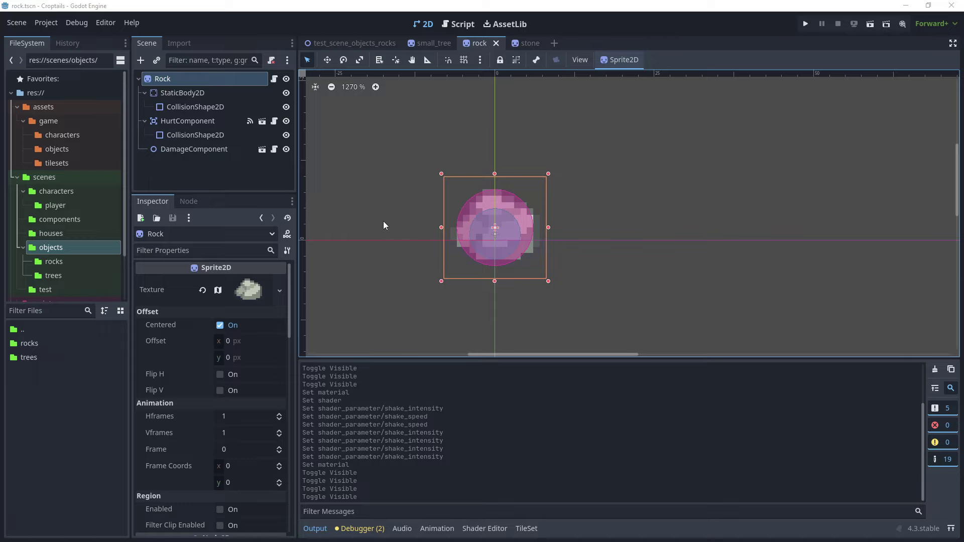
# Rename tree_shake.gdshader in the scenes/objects/trees folder to shake.gdshader
pyautogui.click(60, 275)
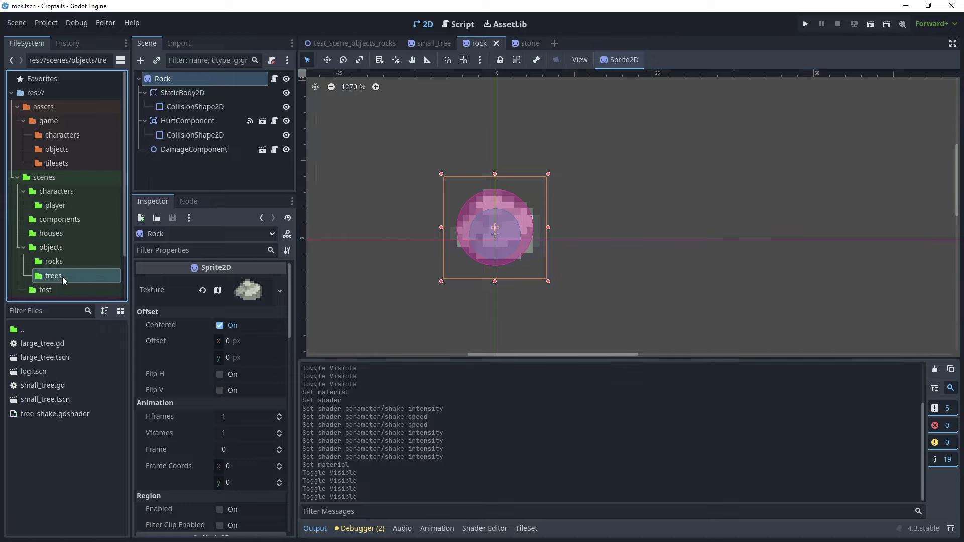
pyautogui.rightClick(41, 415)
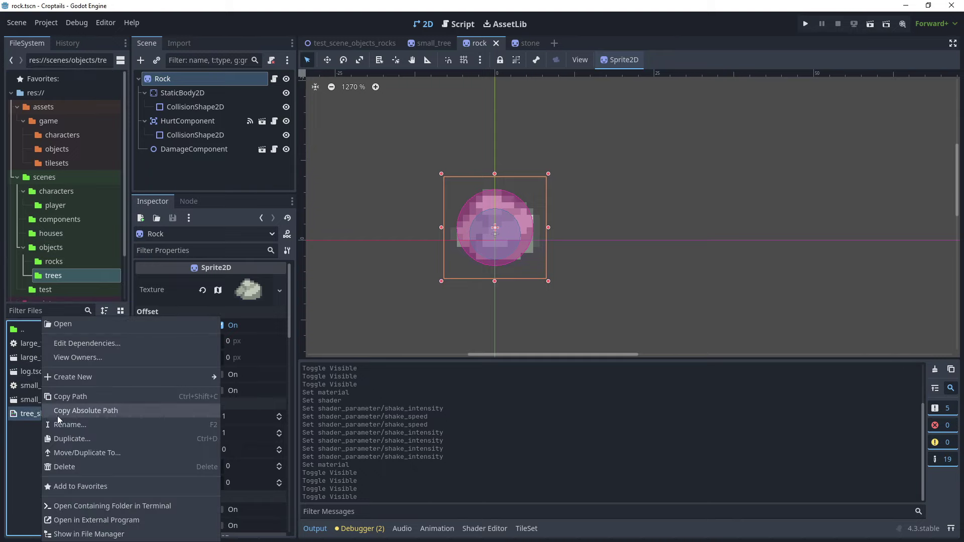
pyautogui.click(70, 425)
pyautogui.press('Home')
pyautogui.press('Delete')
pyautogui.press('Delete')
pyautogui.press('Delete')
pyautogui.press('Delete')
pyautogui.press('Delete')
pyautogui.press('Return')
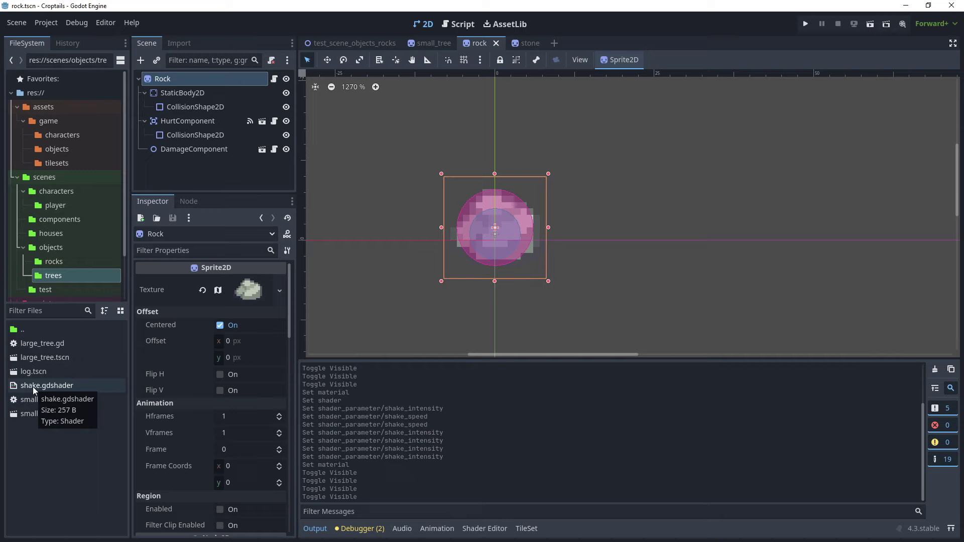
# Move shake.gdshader from the trees folder to the scenes/objects folder
pyautogui.rightClick(33, 387)
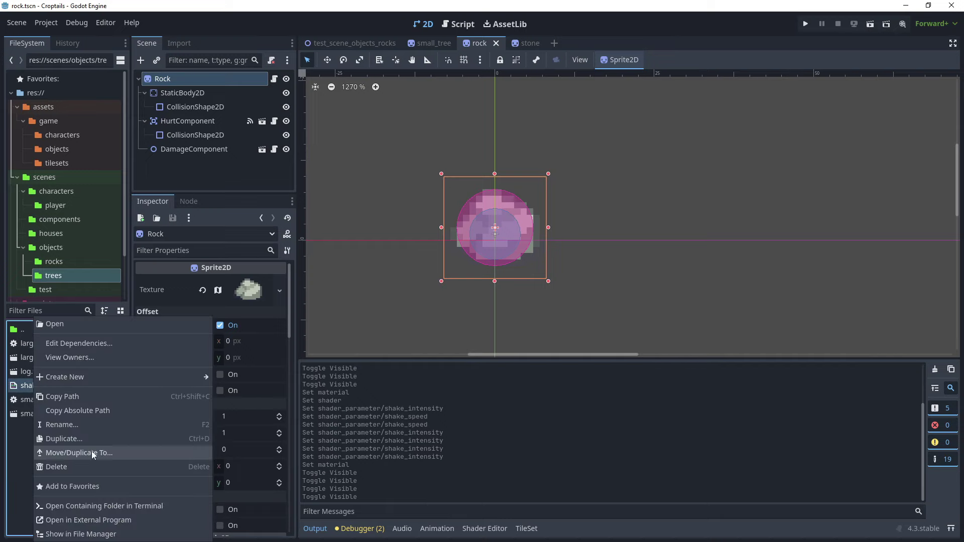
pyautogui.click(122, 452)
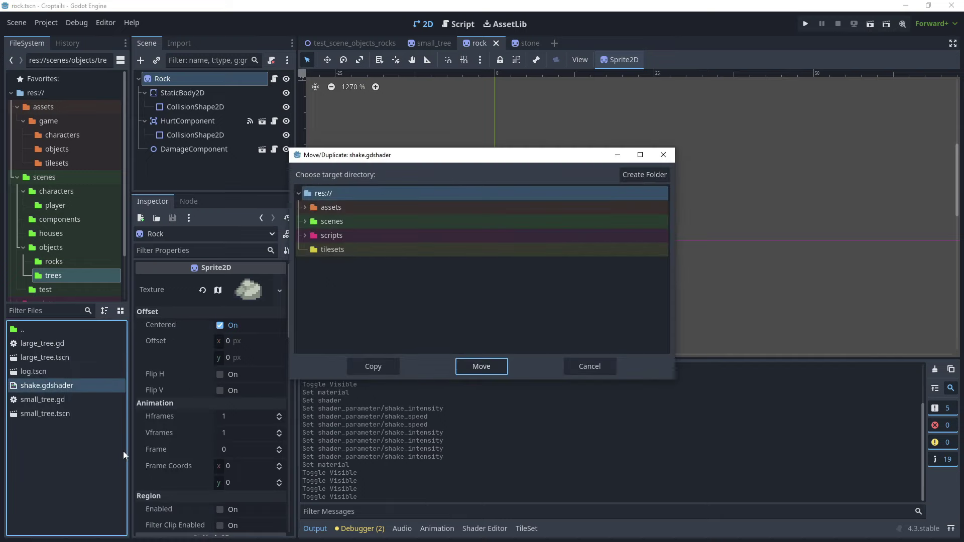
pyautogui.click(305, 222)
pyautogui.click(335, 278)
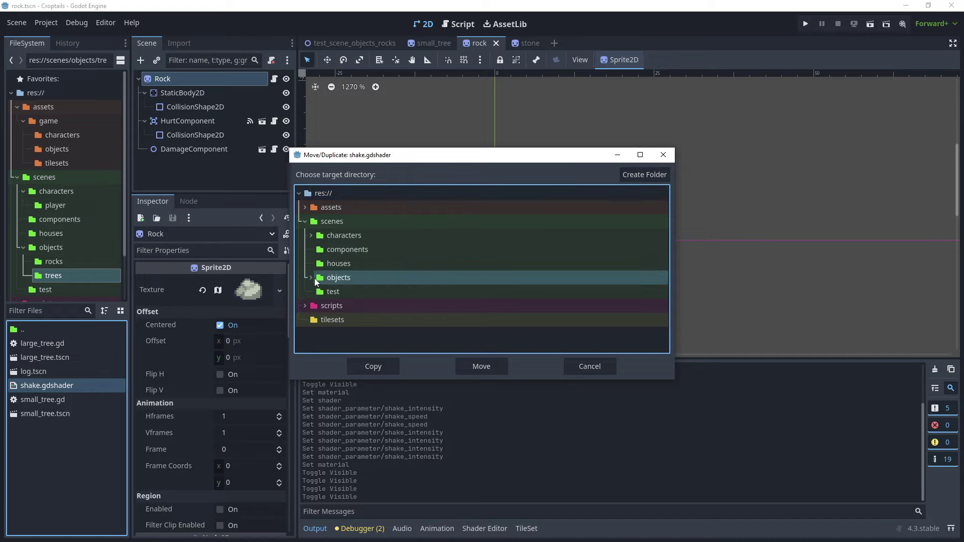
pyautogui.click(312, 278)
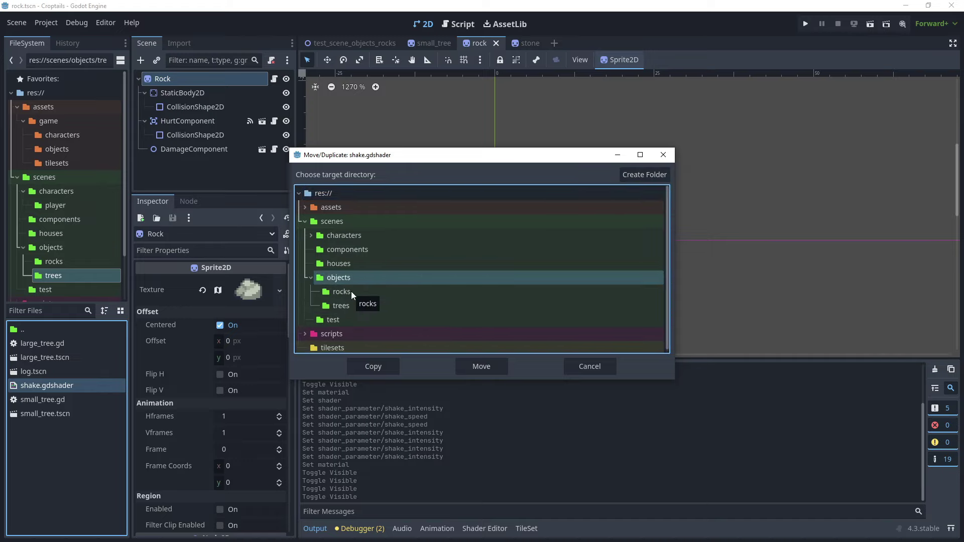
pyautogui.click(480, 367)
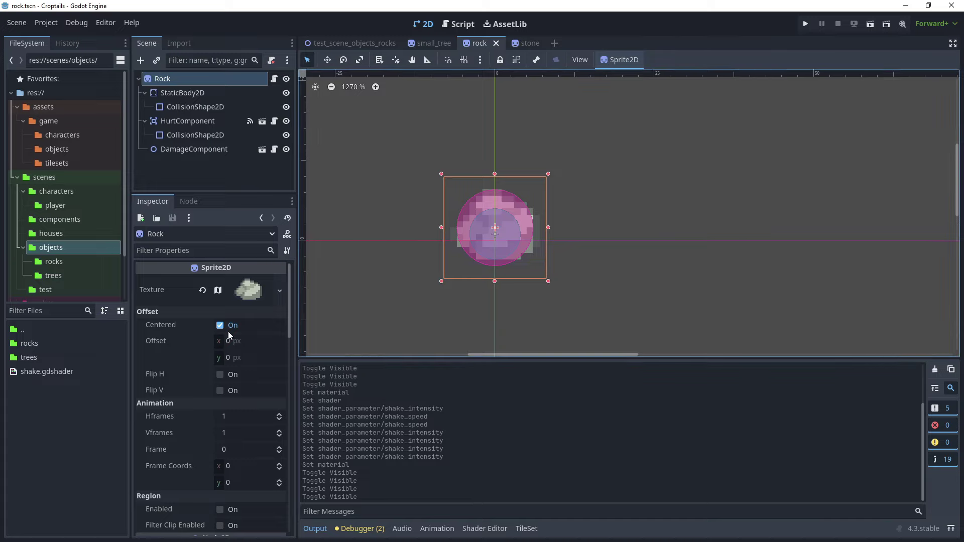
# Hide the rock's two collision shapes and give the Rock sprite a new ShaderMaterial that uses shake.gdshader
pyautogui.click(287, 108)
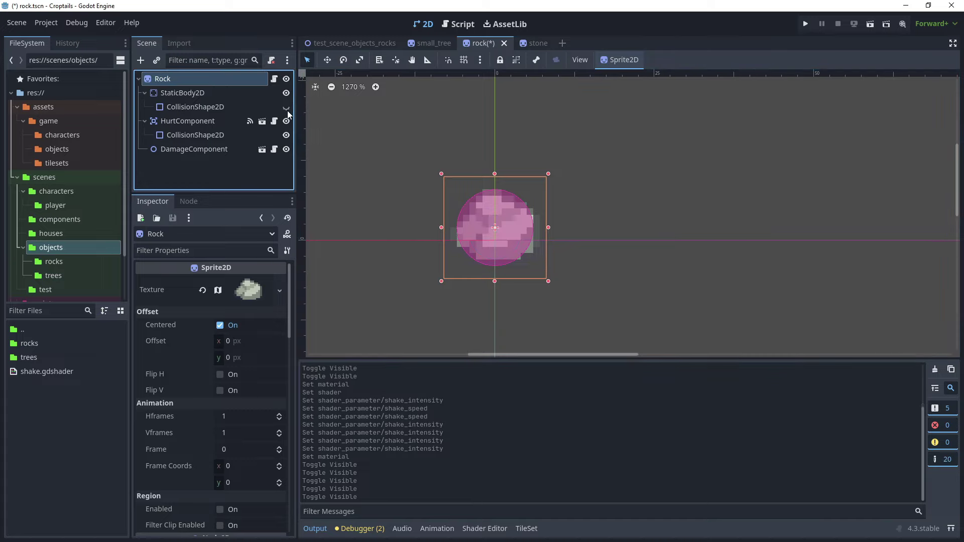
pyautogui.click(286, 135)
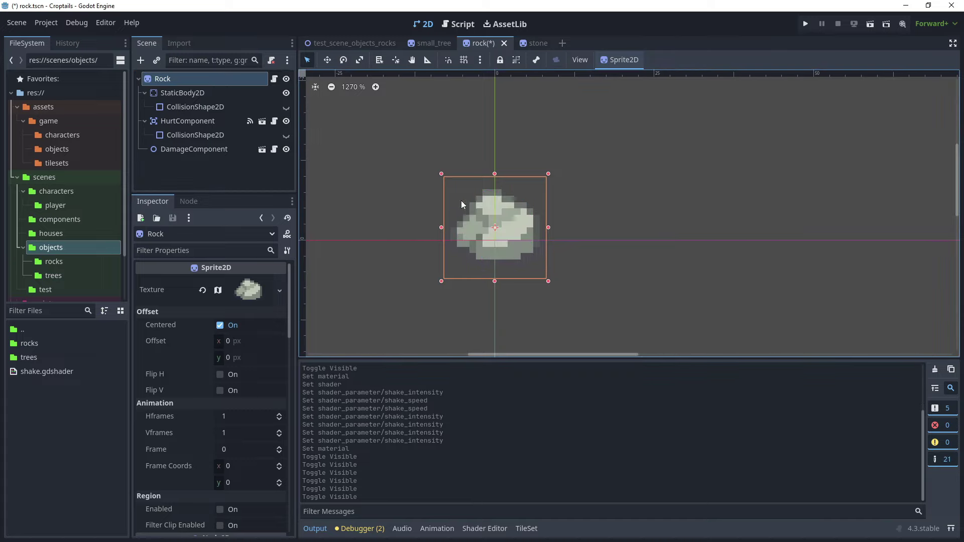
pyautogui.scroll(-10, 247, 357)
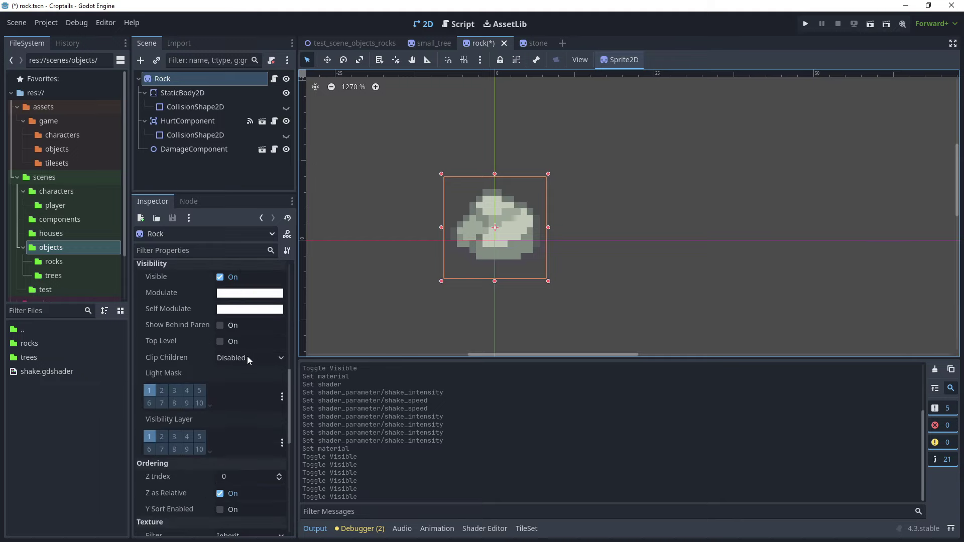
pyautogui.scroll(-4, 247, 356)
pyautogui.click(244, 308)
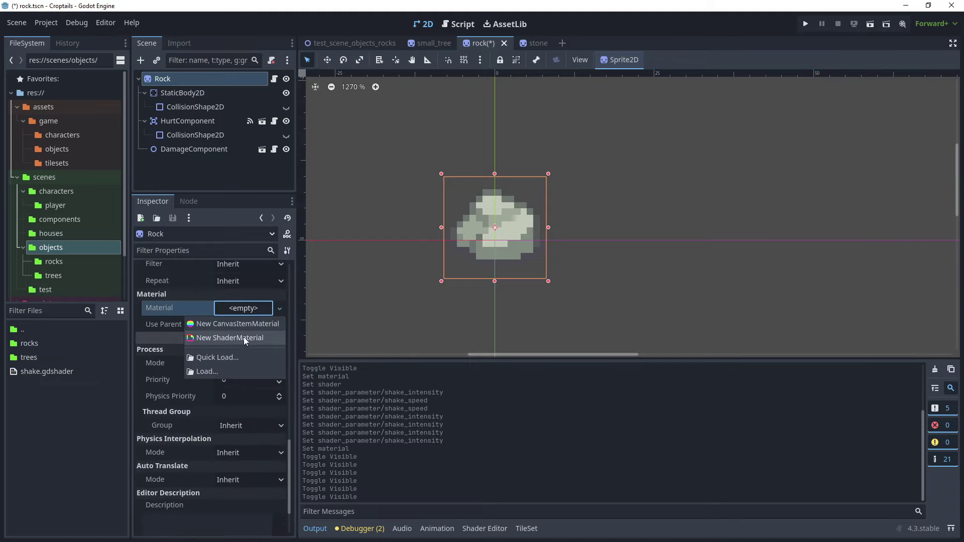
pyautogui.click(244, 338)
pyautogui.moveTo(59, 372); pyautogui.dragTo(236, 420)
# Try shake intensities of 0.2 and 0.3 on the rock's shader material, and reset the parameter to its default
pyautogui.scroll(-3, 239, 423)
pyautogui.click(232, 378)
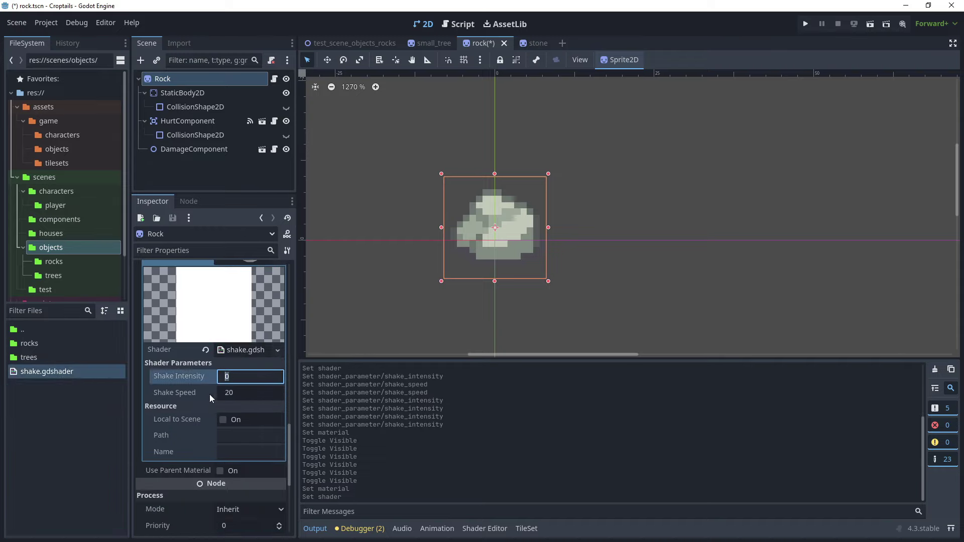
pyautogui.write('0.2')
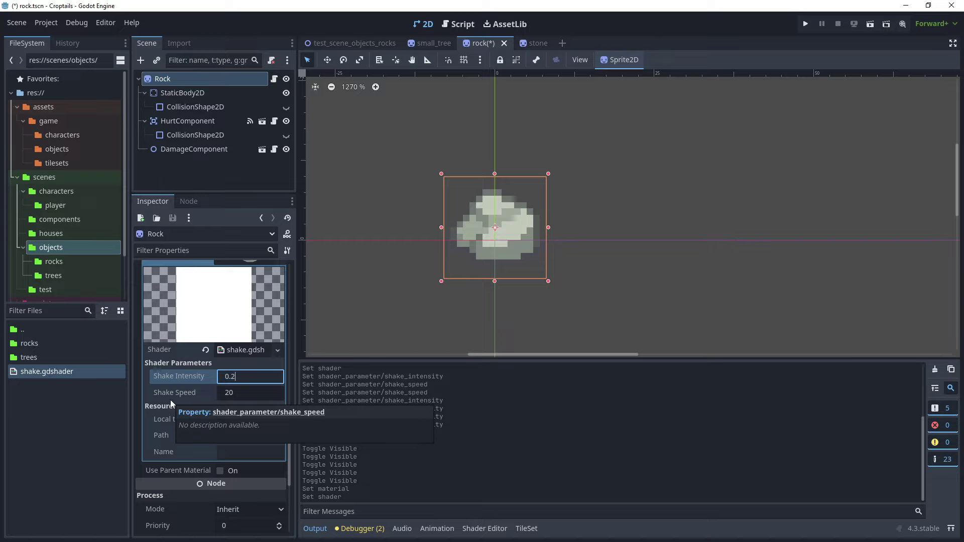
pyautogui.write('3')
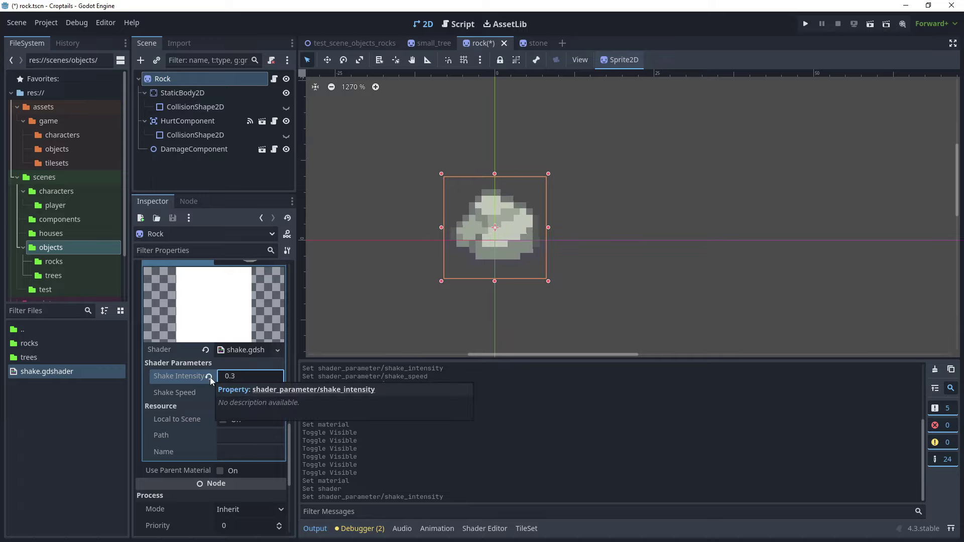
pyautogui.moveTo(237, 378); pyautogui.dragTo(212, 378)
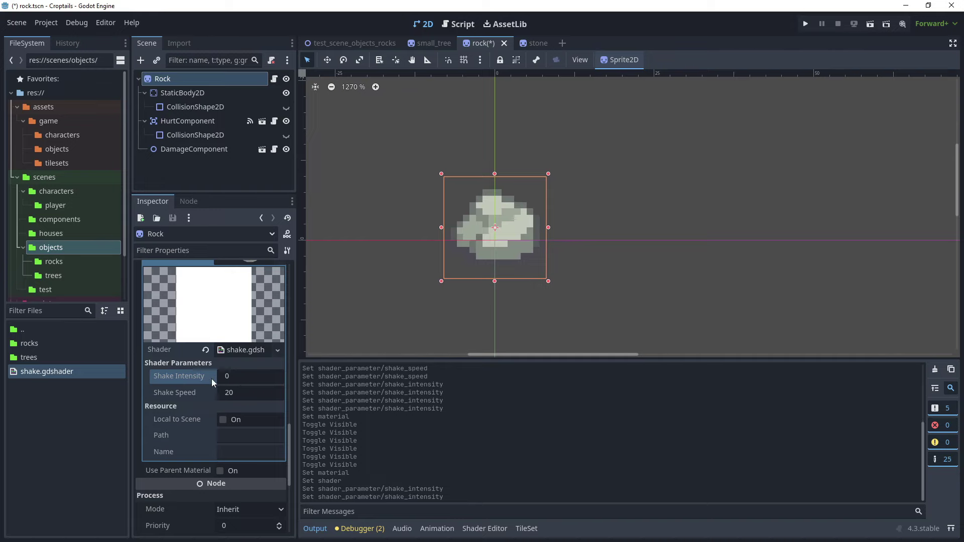
# Show the collision shapes of the rock's StaticBody2D and HurtComponent again
pyautogui.click(286, 107)
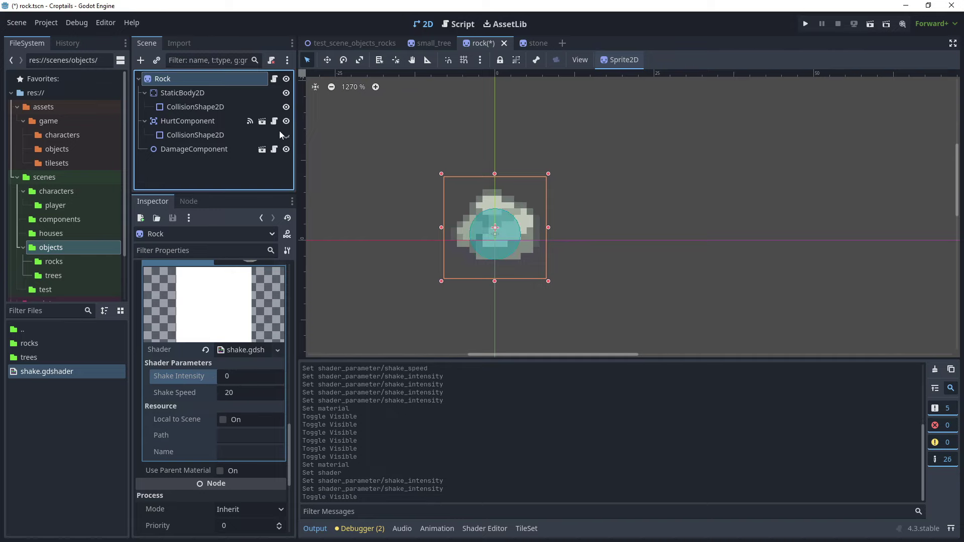
pyautogui.click(286, 135)
# Copy the shake_intensity and timer lines from on_hurt in small_tree.gd into on_hurt in rock.gd, below the apply_damage call
pyautogui.hotkey('ctrl', 'F3')
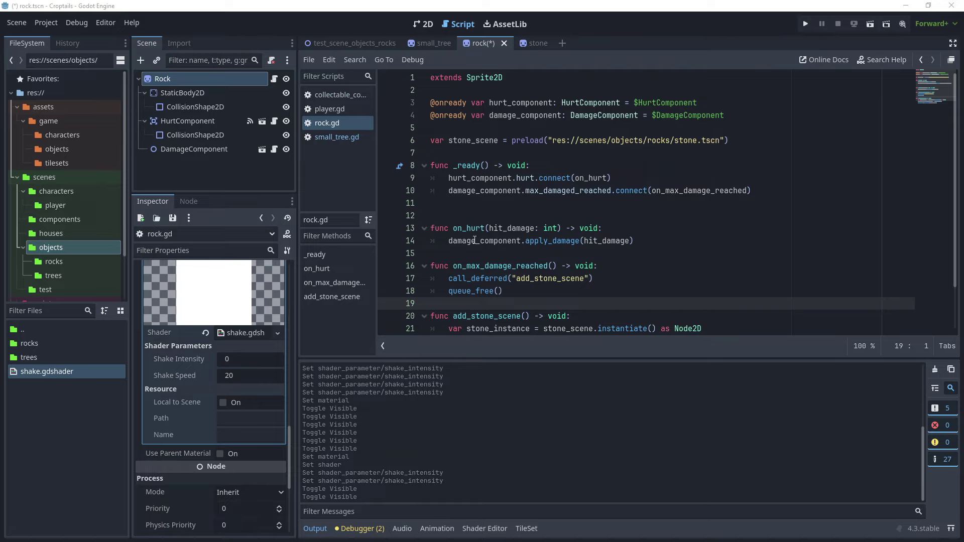
pyautogui.click(429, 43)
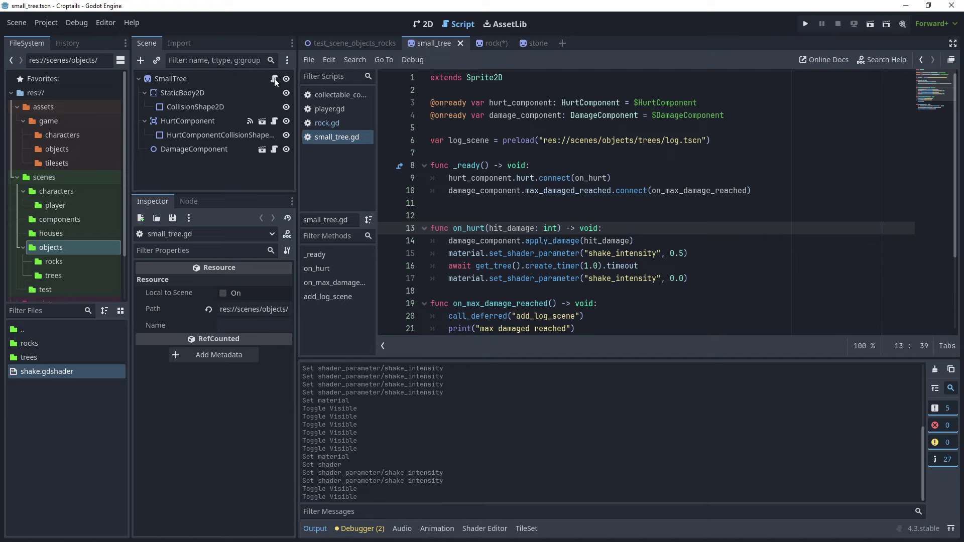
pyautogui.moveTo(689, 279); pyautogui.dragTo(430, 244)
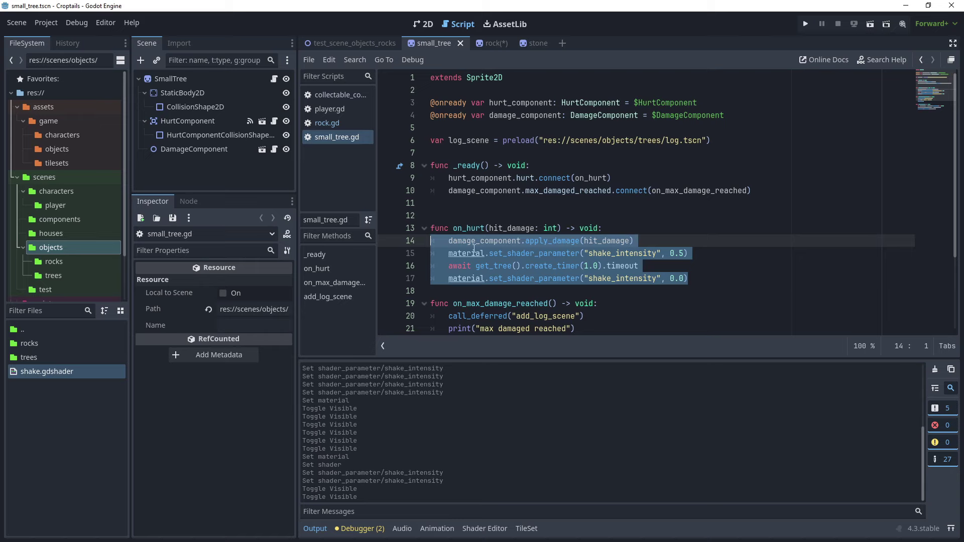
pyautogui.click(491, 43)
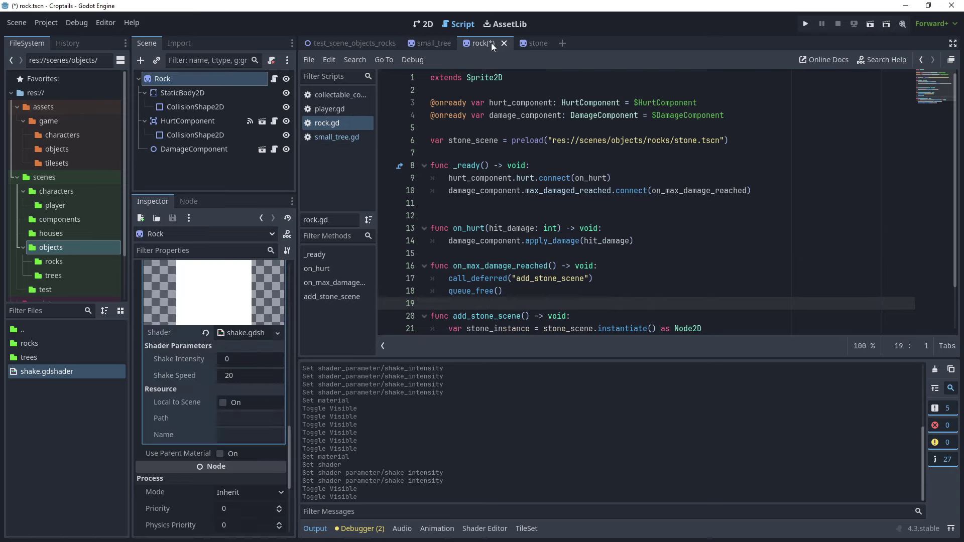
pyautogui.click(648, 241)
pyautogui.press('Return')
pyautogui.write('material.set_shader_parameter("shake_intensity", 0.5) \tawait get_tree().create_timer(1.0).timeout \tmaterial.set_shader_parameter("shake_intensity", 0.0)')
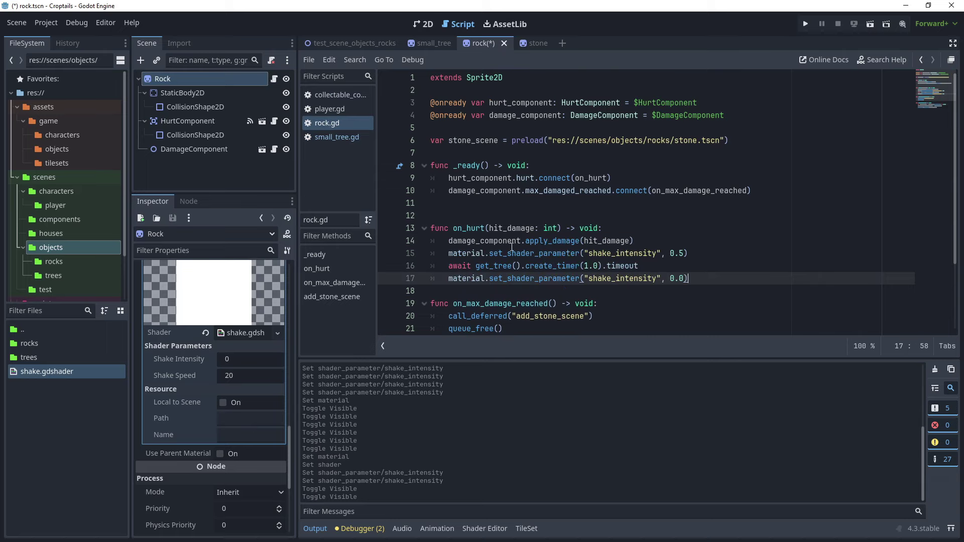
# In the rock's on_hurt function, set the first shake_intensity value to 0.3 and the timer to 0.5, saving the script
pyautogui.click(684, 253)
pyautogui.hotkey('shift', 'Left')
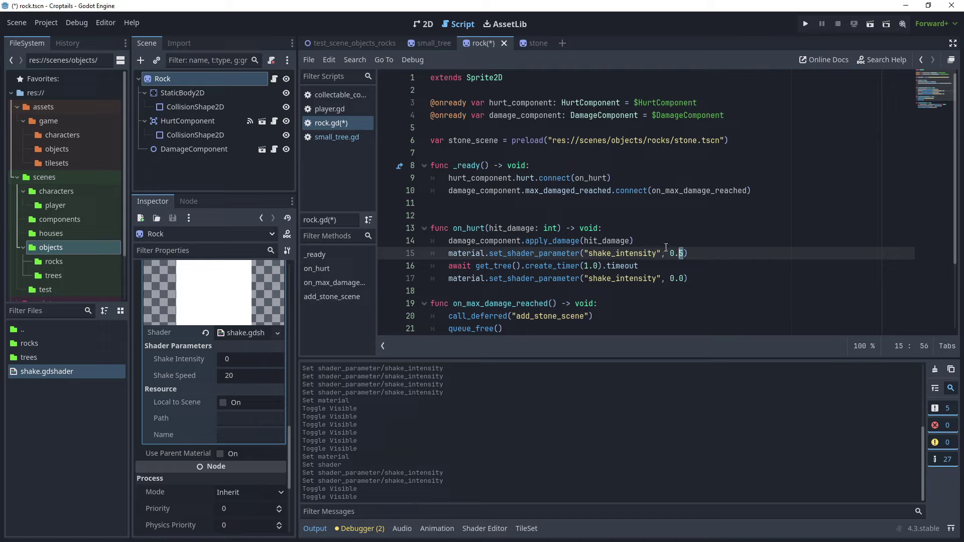
pyautogui.write('3')
pyautogui.hotkey('ctrl', 's')
pyautogui.click(598, 266)
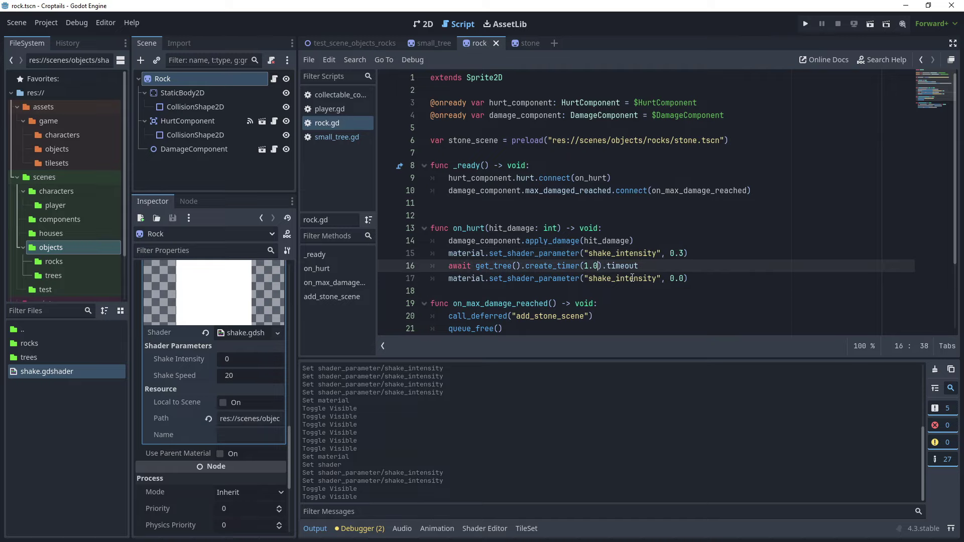
pyautogui.press('BackSpace')
pyautogui.press('BackSpace')
pyautogui.press('BackSpace')
pyautogui.write('0.5')
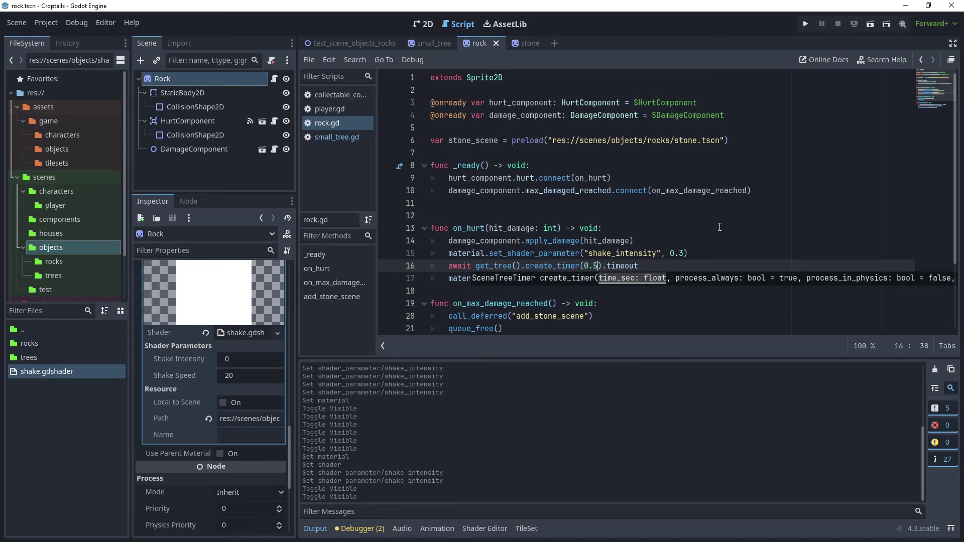
pyautogui.press('End')
# Run the rocks test scene, walk the player to a rock and hit it to check the shake, and close the game
pyautogui.press('F5')
pyautogui.click(357, 44)
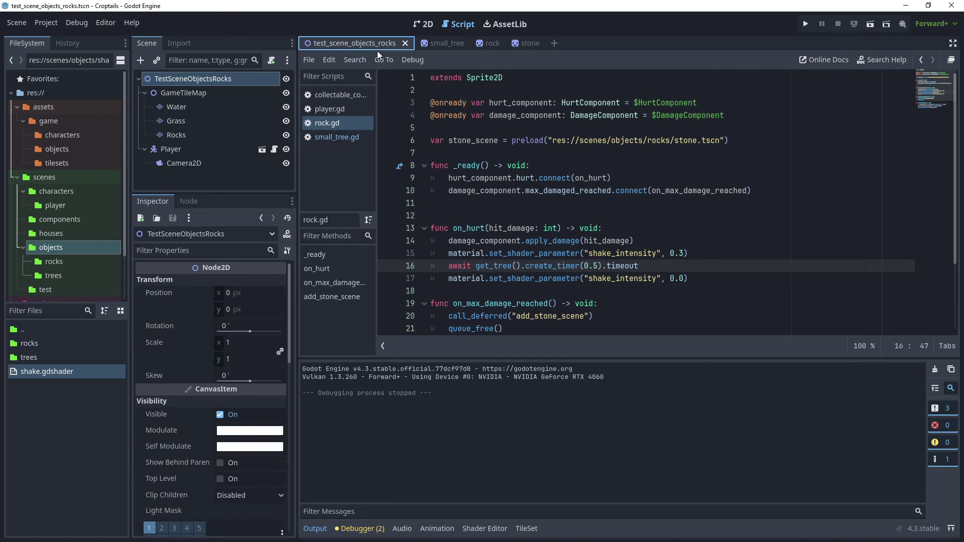
pyautogui.click(870, 24)
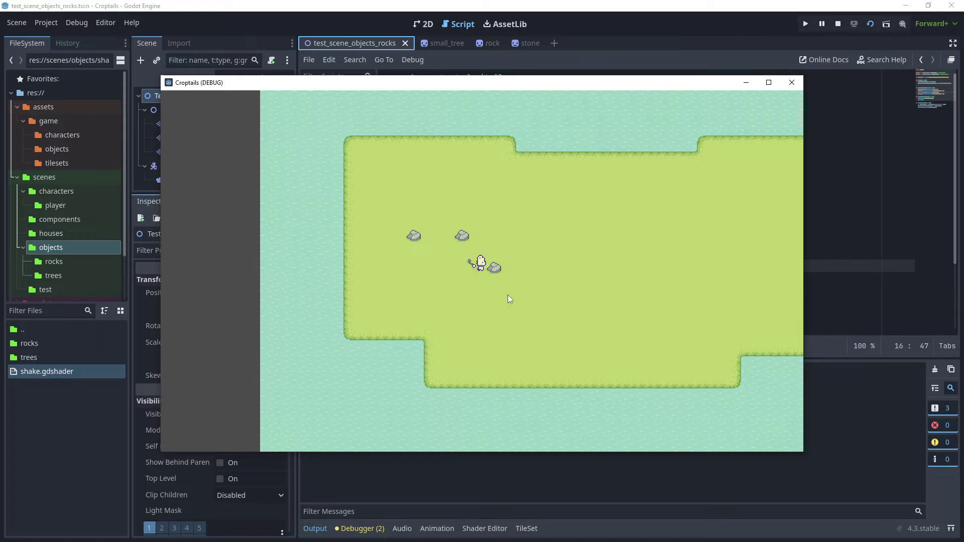
pyautogui.press('a')
pyautogui.click(499, 291)
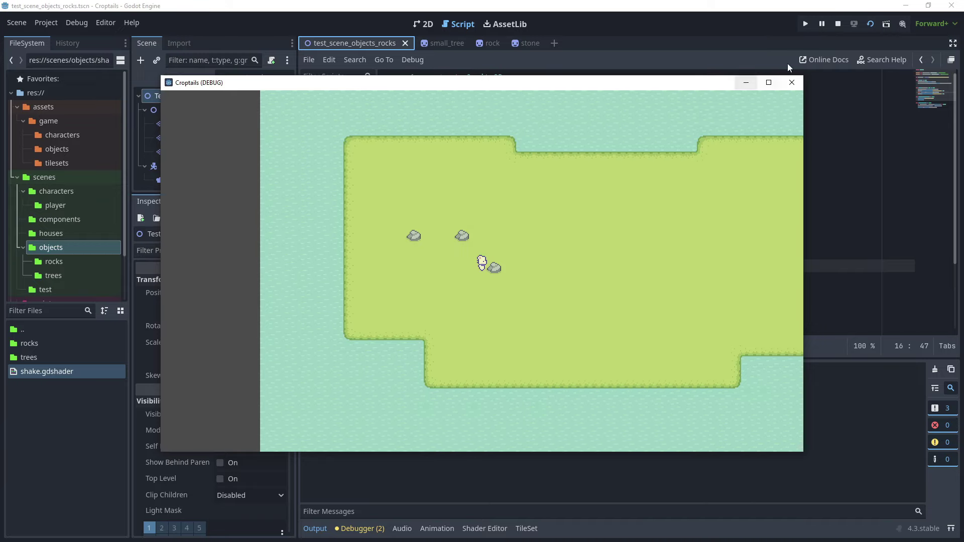
pyautogui.click(792, 82)
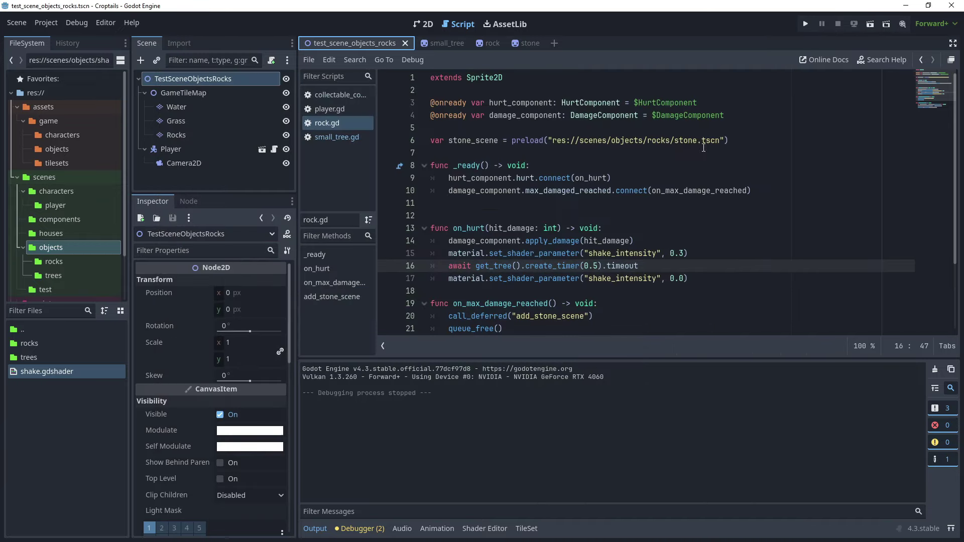
# Enable Local to Scene on the shader material of the Rock node, and save the rock scene
pyautogui.click(493, 43)
pyautogui.scroll(3, 209, 286)
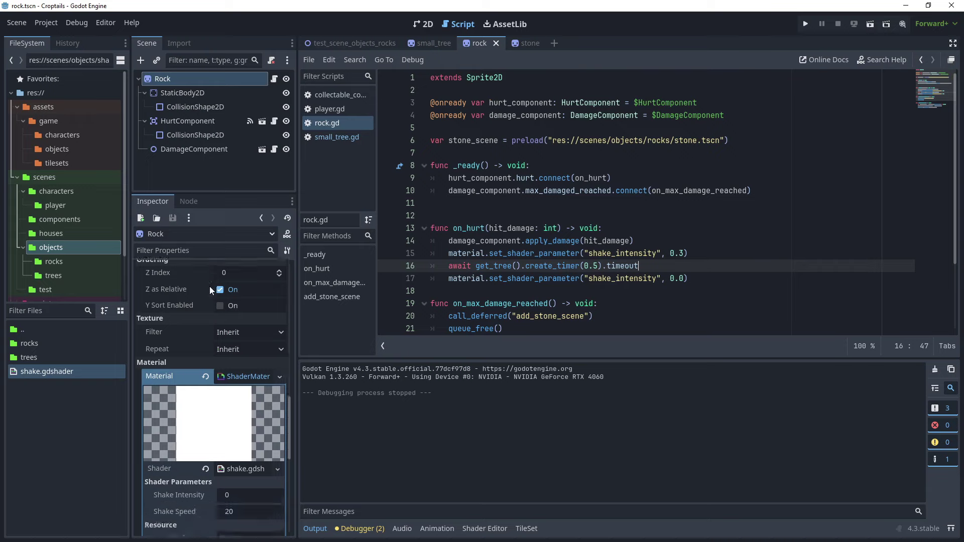
pyautogui.scroll(-2, 166, 302)
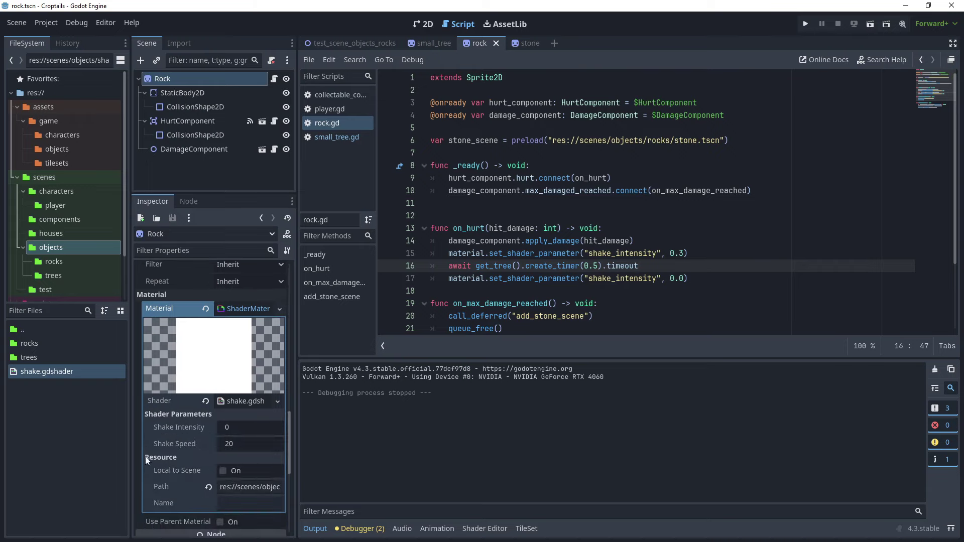
pyautogui.click(223, 471)
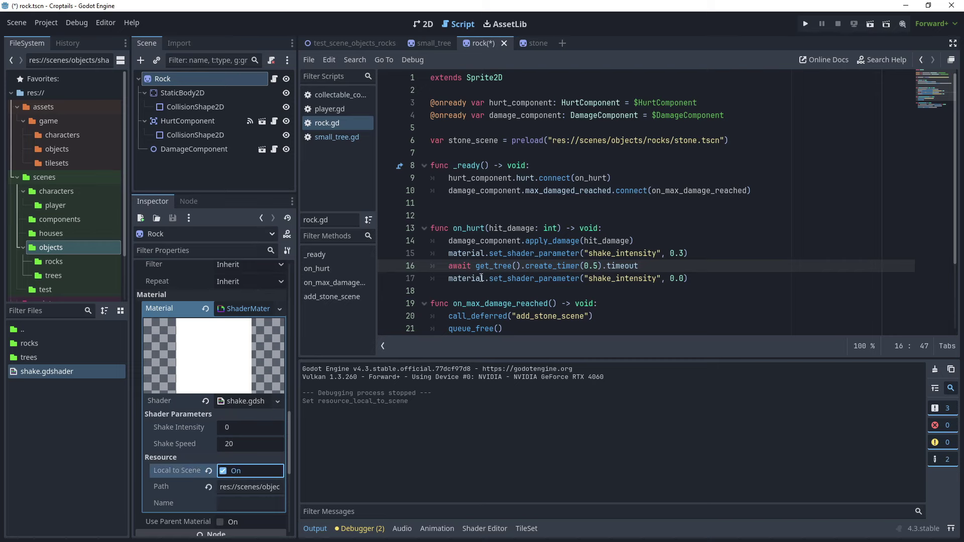
pyautogui.hotkey('ctrl', 's')
# Run test_scene_objects_rocks again, hit the rock nearest the player until it breaks, collect the stone, and close the game
pyautogui.hotkey('ctrl', 'F1')
pyautogui.click(366, 45)
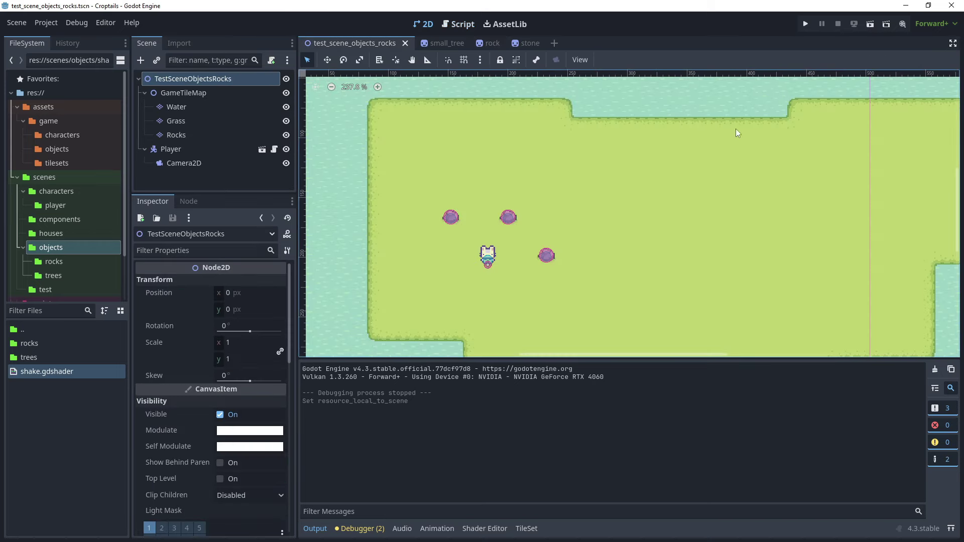
pyautogui.click(871, 25)
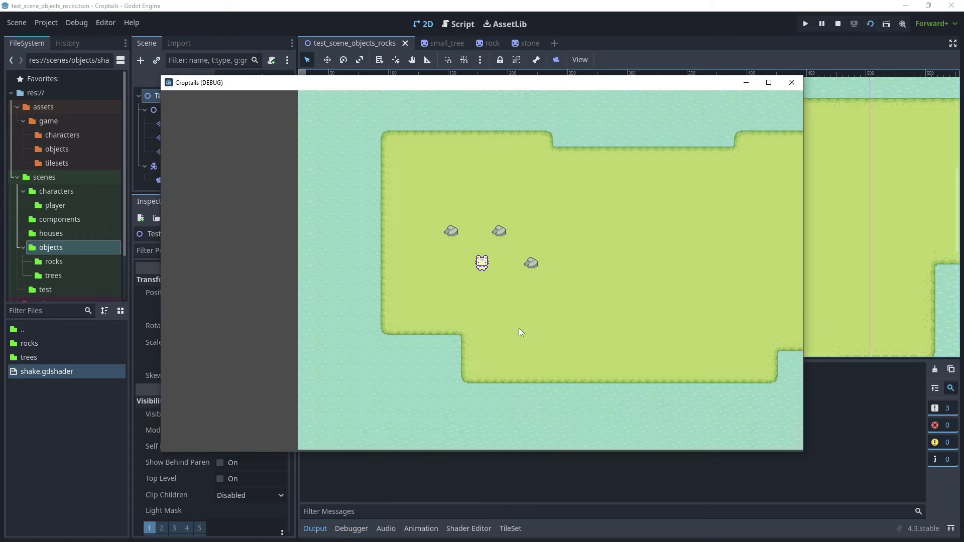
pyautogui.press('d')
pyautogui.click(515, 312)
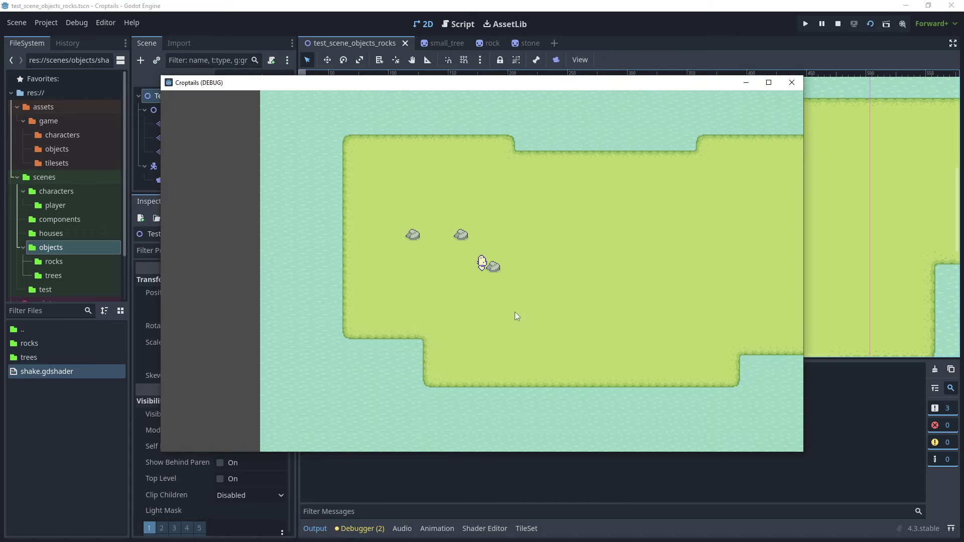
pyautogui.press('d')
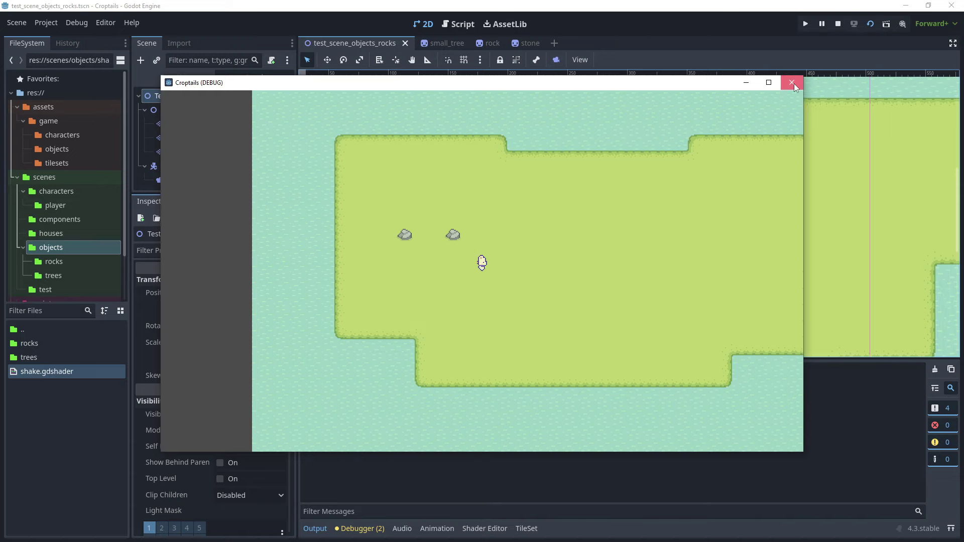
pyautogui.click(792, 83)
# Look at the rocks in the test scene and reopen the rock scene
pyautogui.scroll(2, 443, 245)
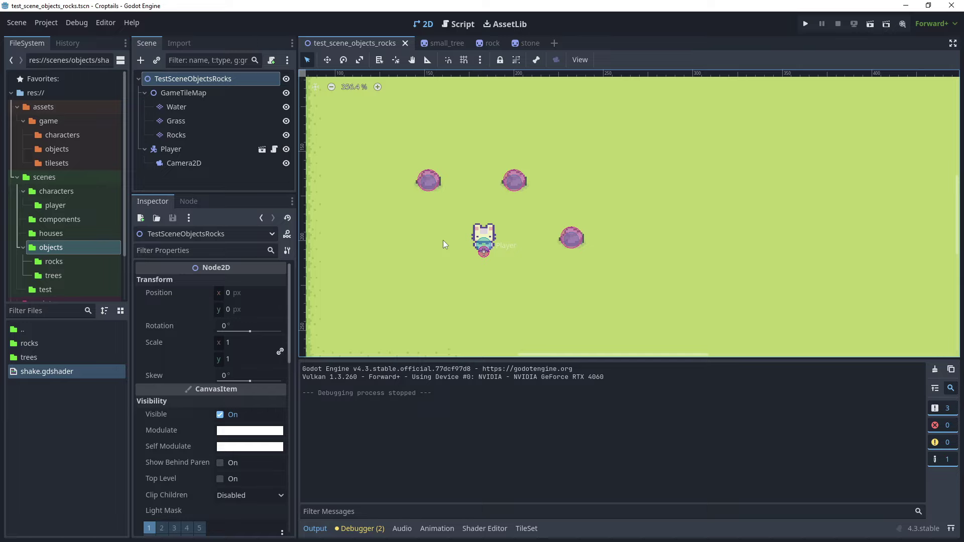
pyautogui.click(485, 44)
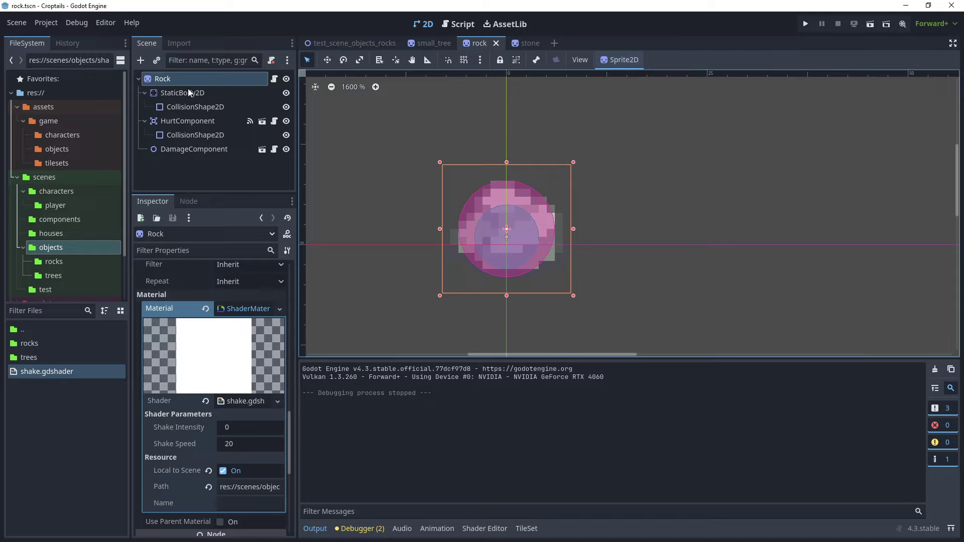